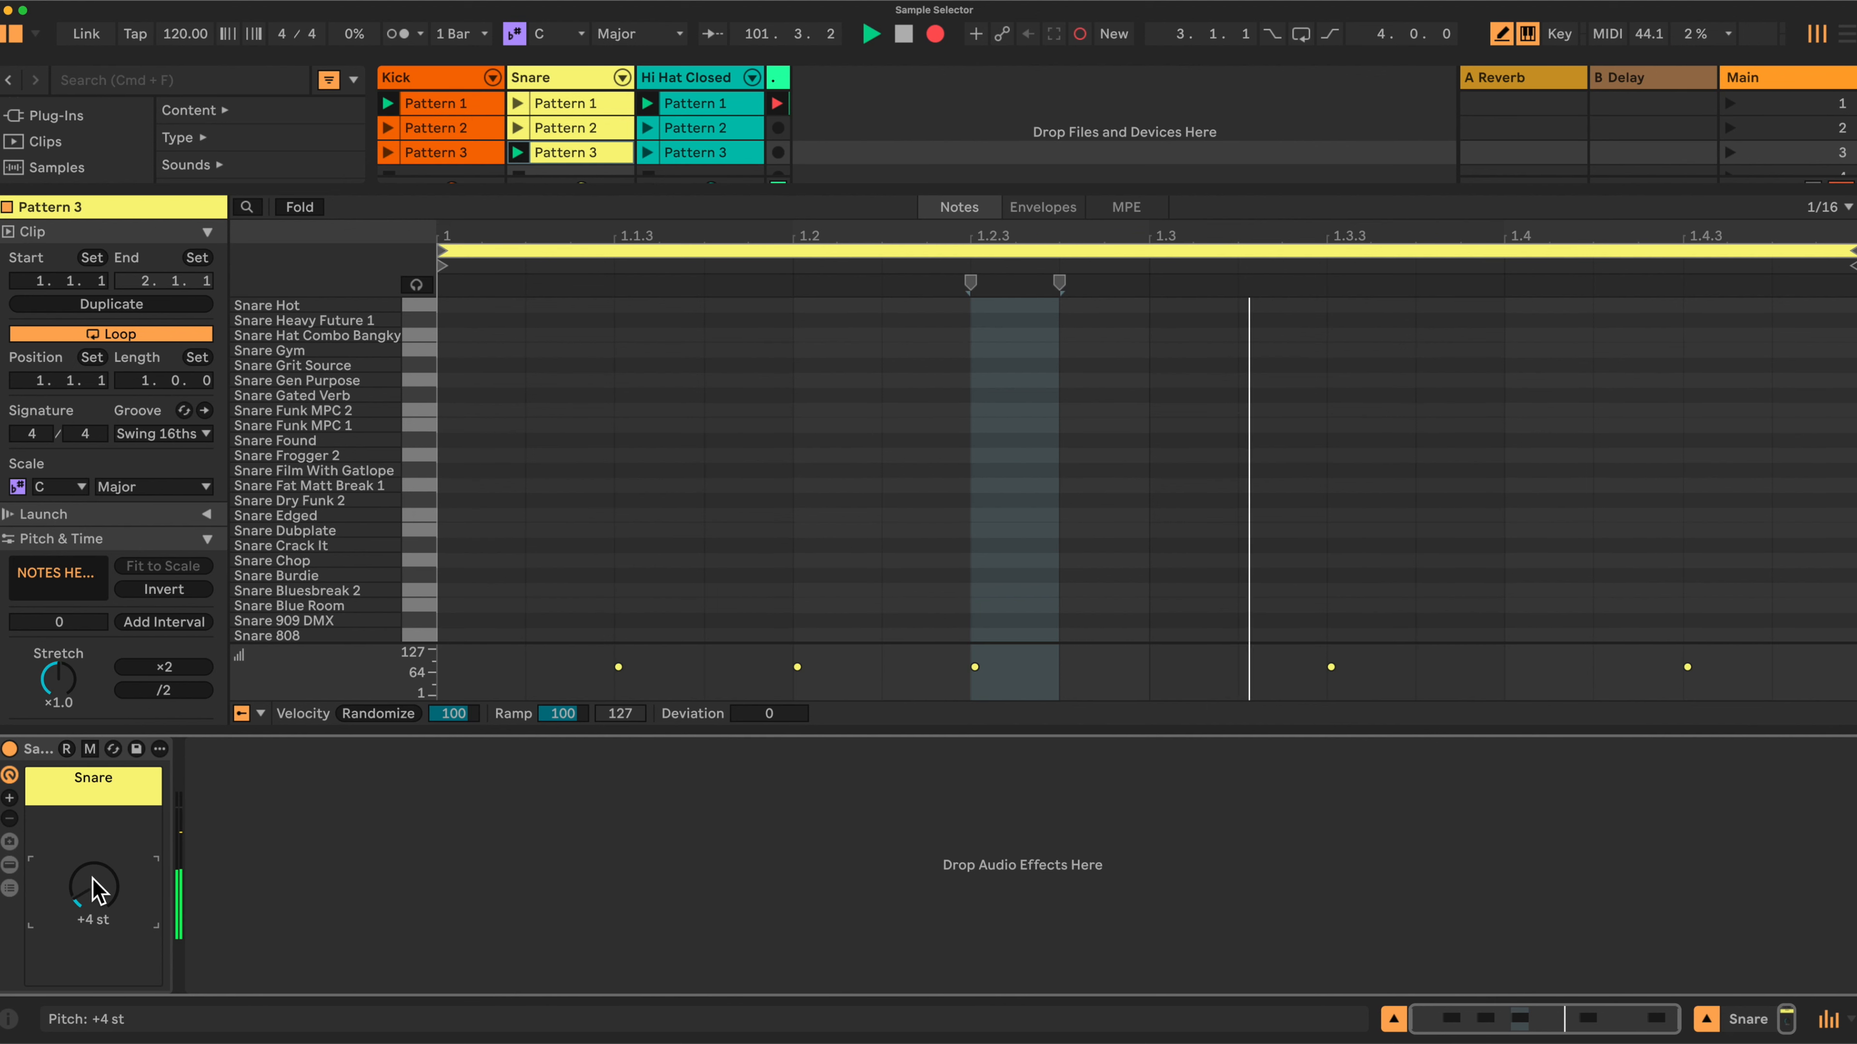
Select the Kick track and turn its pitch macro to +12 st to switch to another kick sample.
{"action": "left_click", "coordinate": [447, 78]}
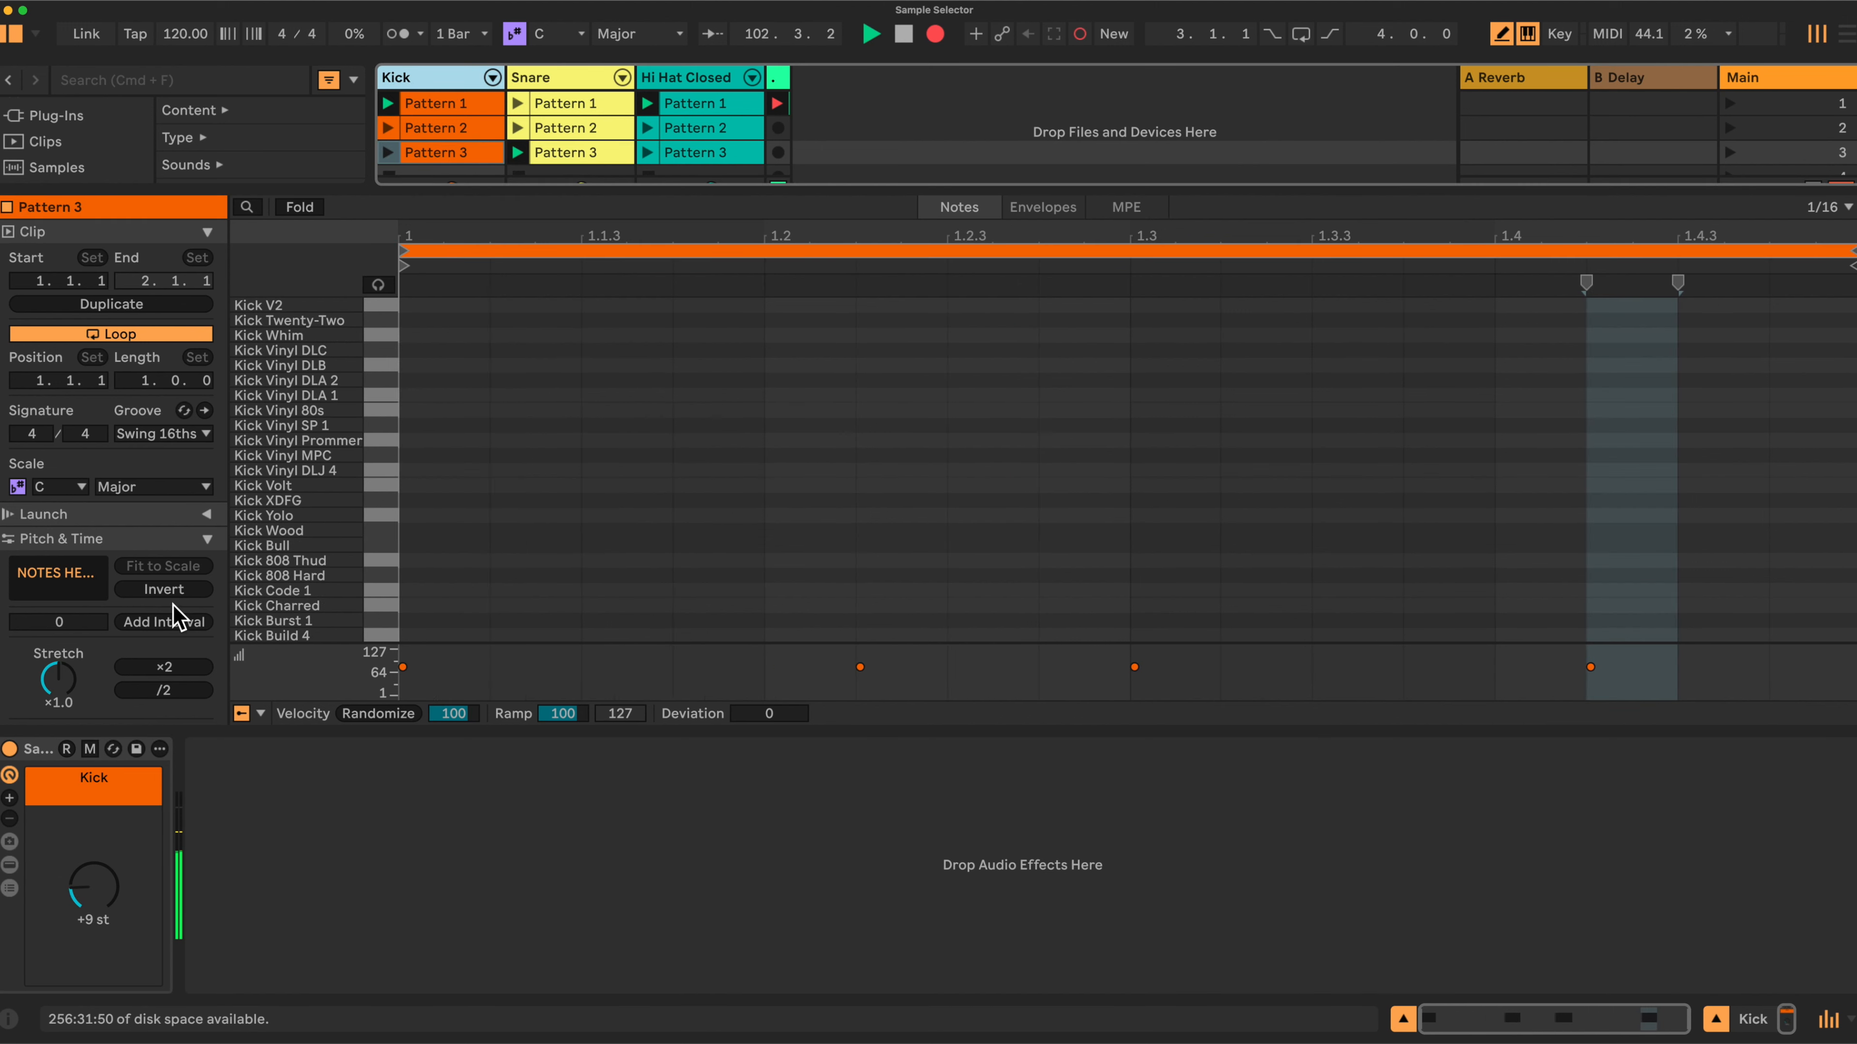
{"action": "left_click_drag", "start_coordinate": [91, 894], "coordinate": [92, 882]}
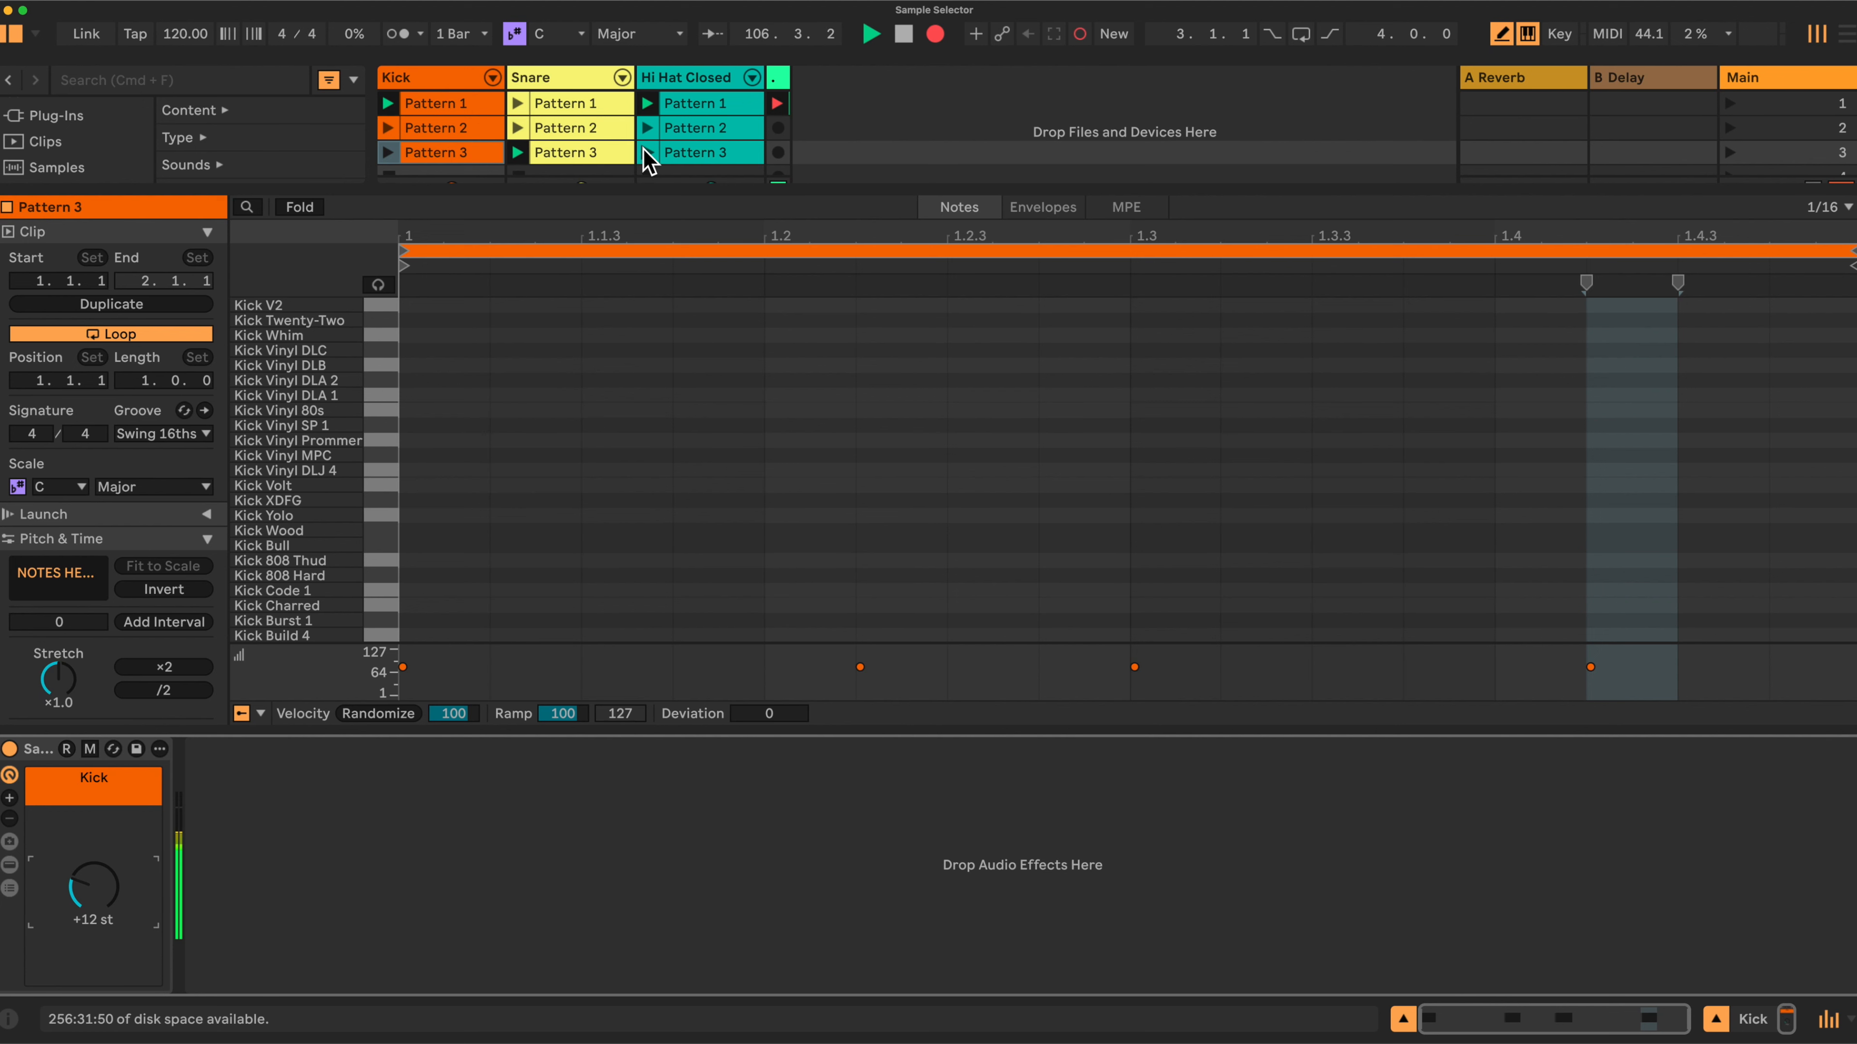
Launch Hi Hat Pattern 3, select the Hi Hat Closed track and set its pitch macro to +10 st.
{"action": "left_click", "coordinate": [644, 150]}
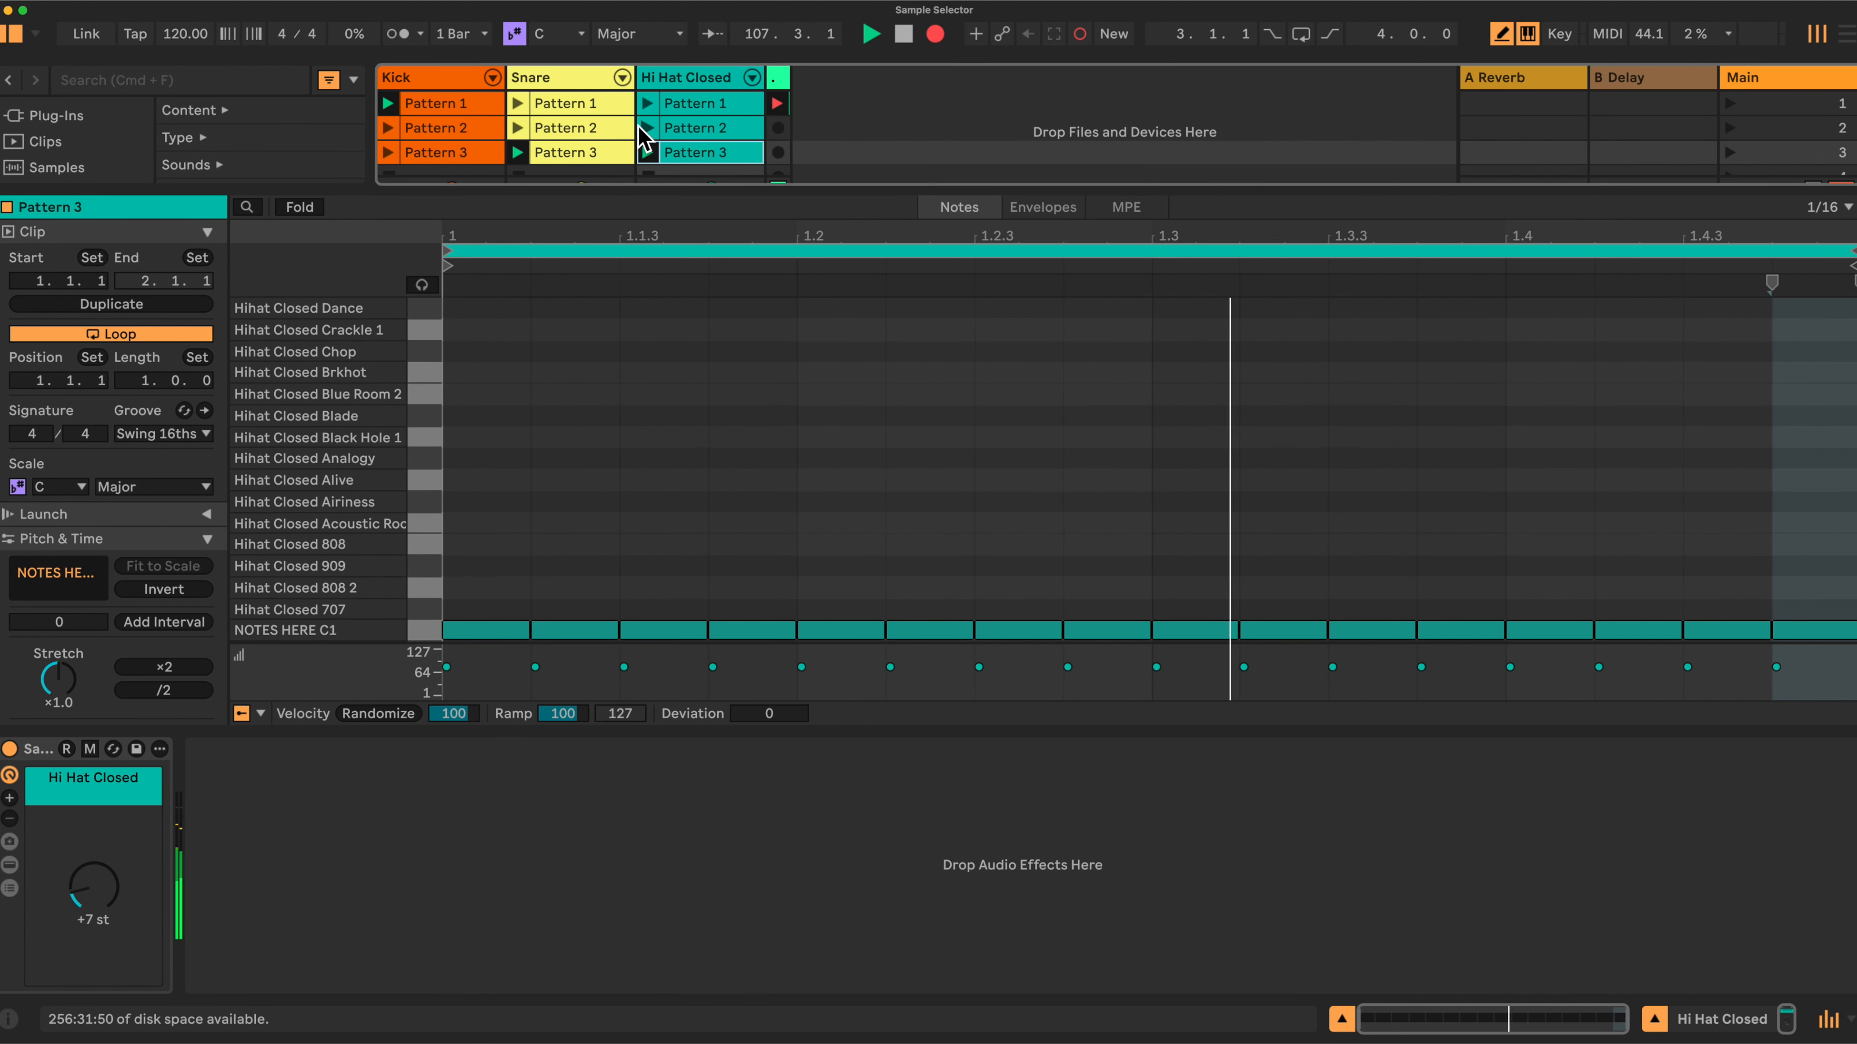
{"action": "left_click", "coordinate": [668, 79]}
{"action": "left_click_drag", "start_coordinate": [93, 872], "coordinate": [93, 856]}
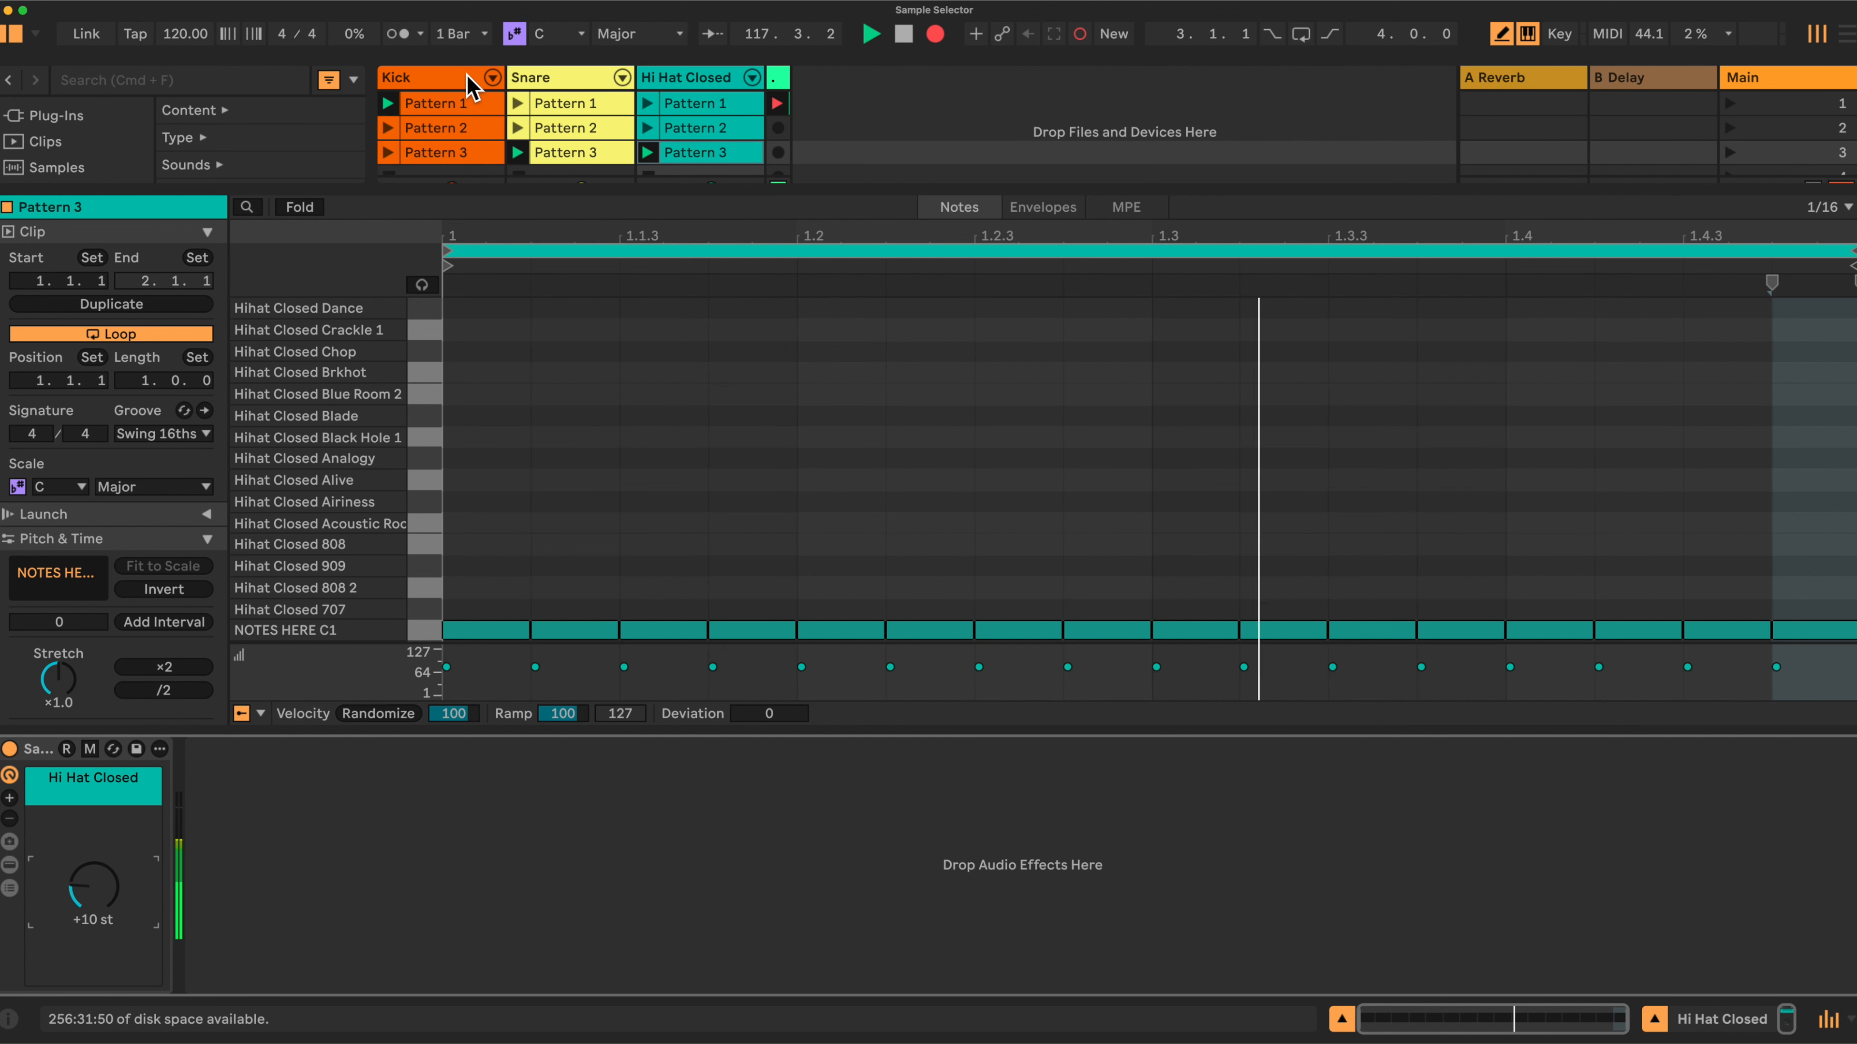
Set the Kick track's pitch macro to +9 st and the Snare track's pitch macro to +8 st.
{"action": "left_click", "coordinate": [469, 77]}
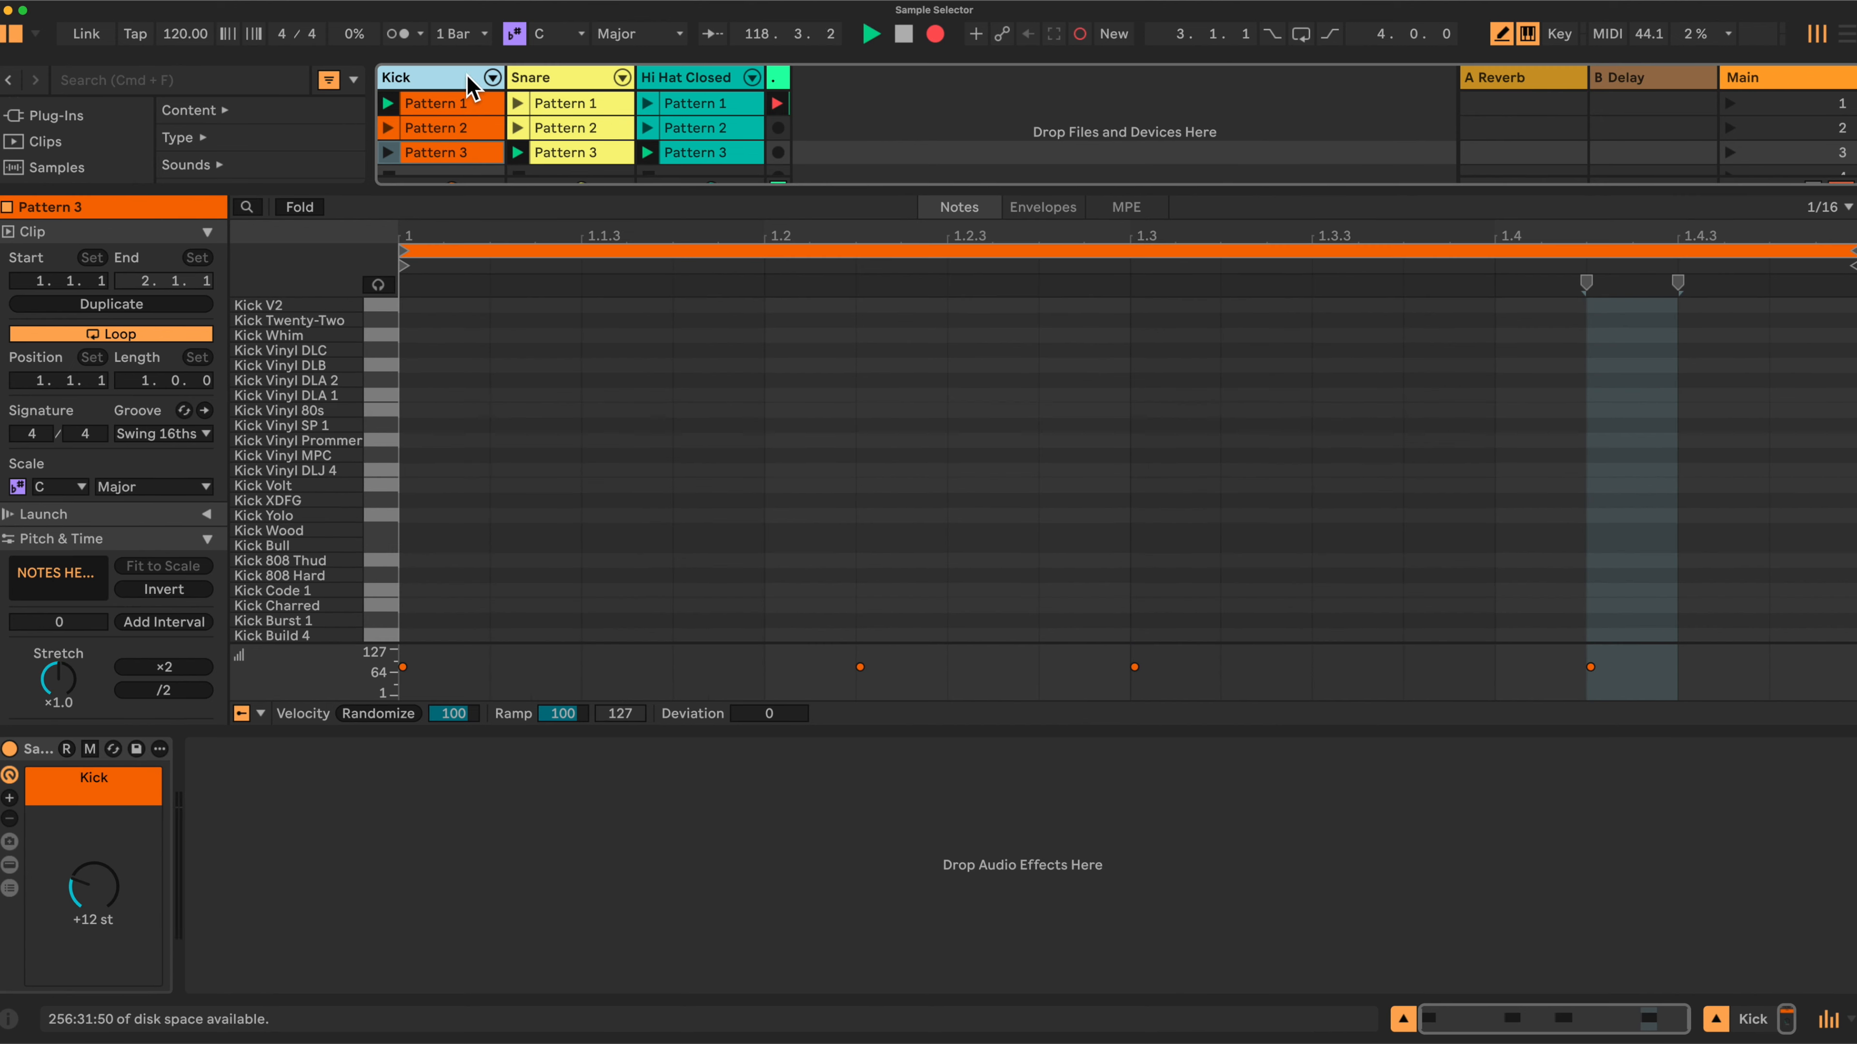
{"action": "left_click", "coordinate": [91, 883]}
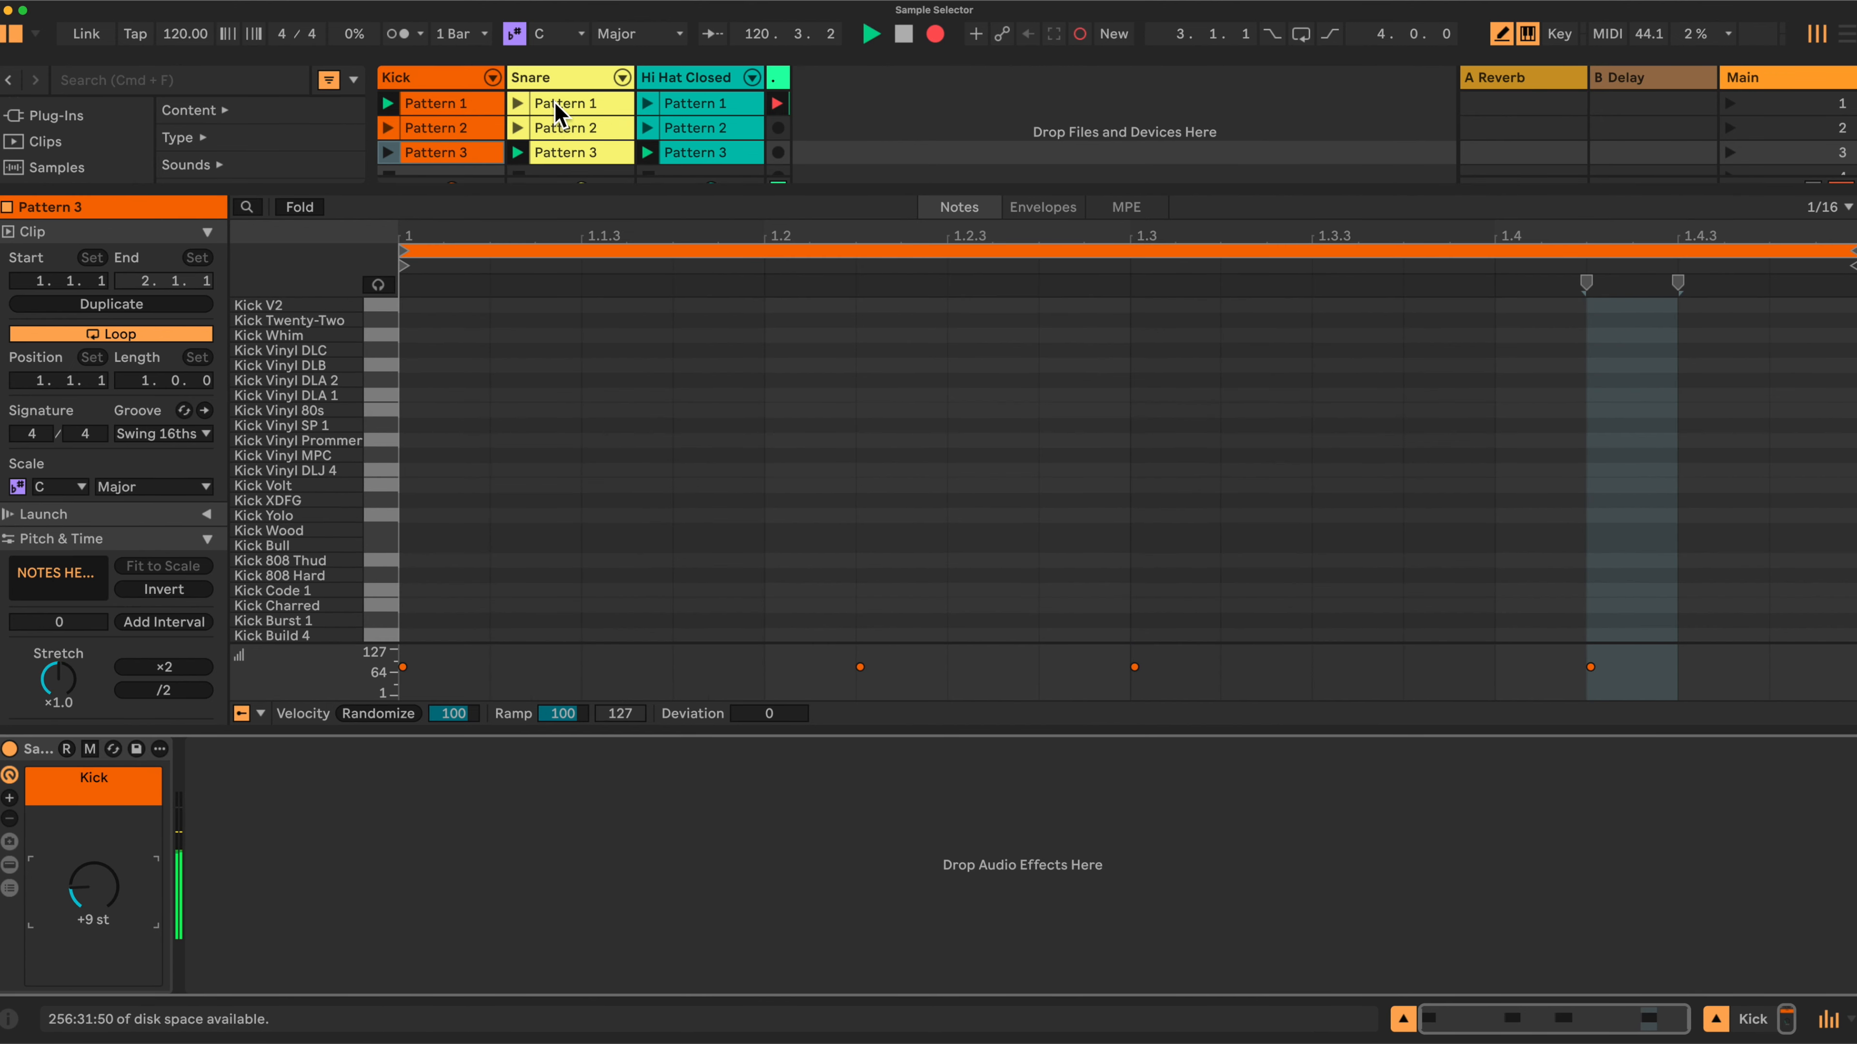
{"action": "left_click", "coordinate": [571, 77]}
{"action": "left_click", "coordinate": [107, 893]}
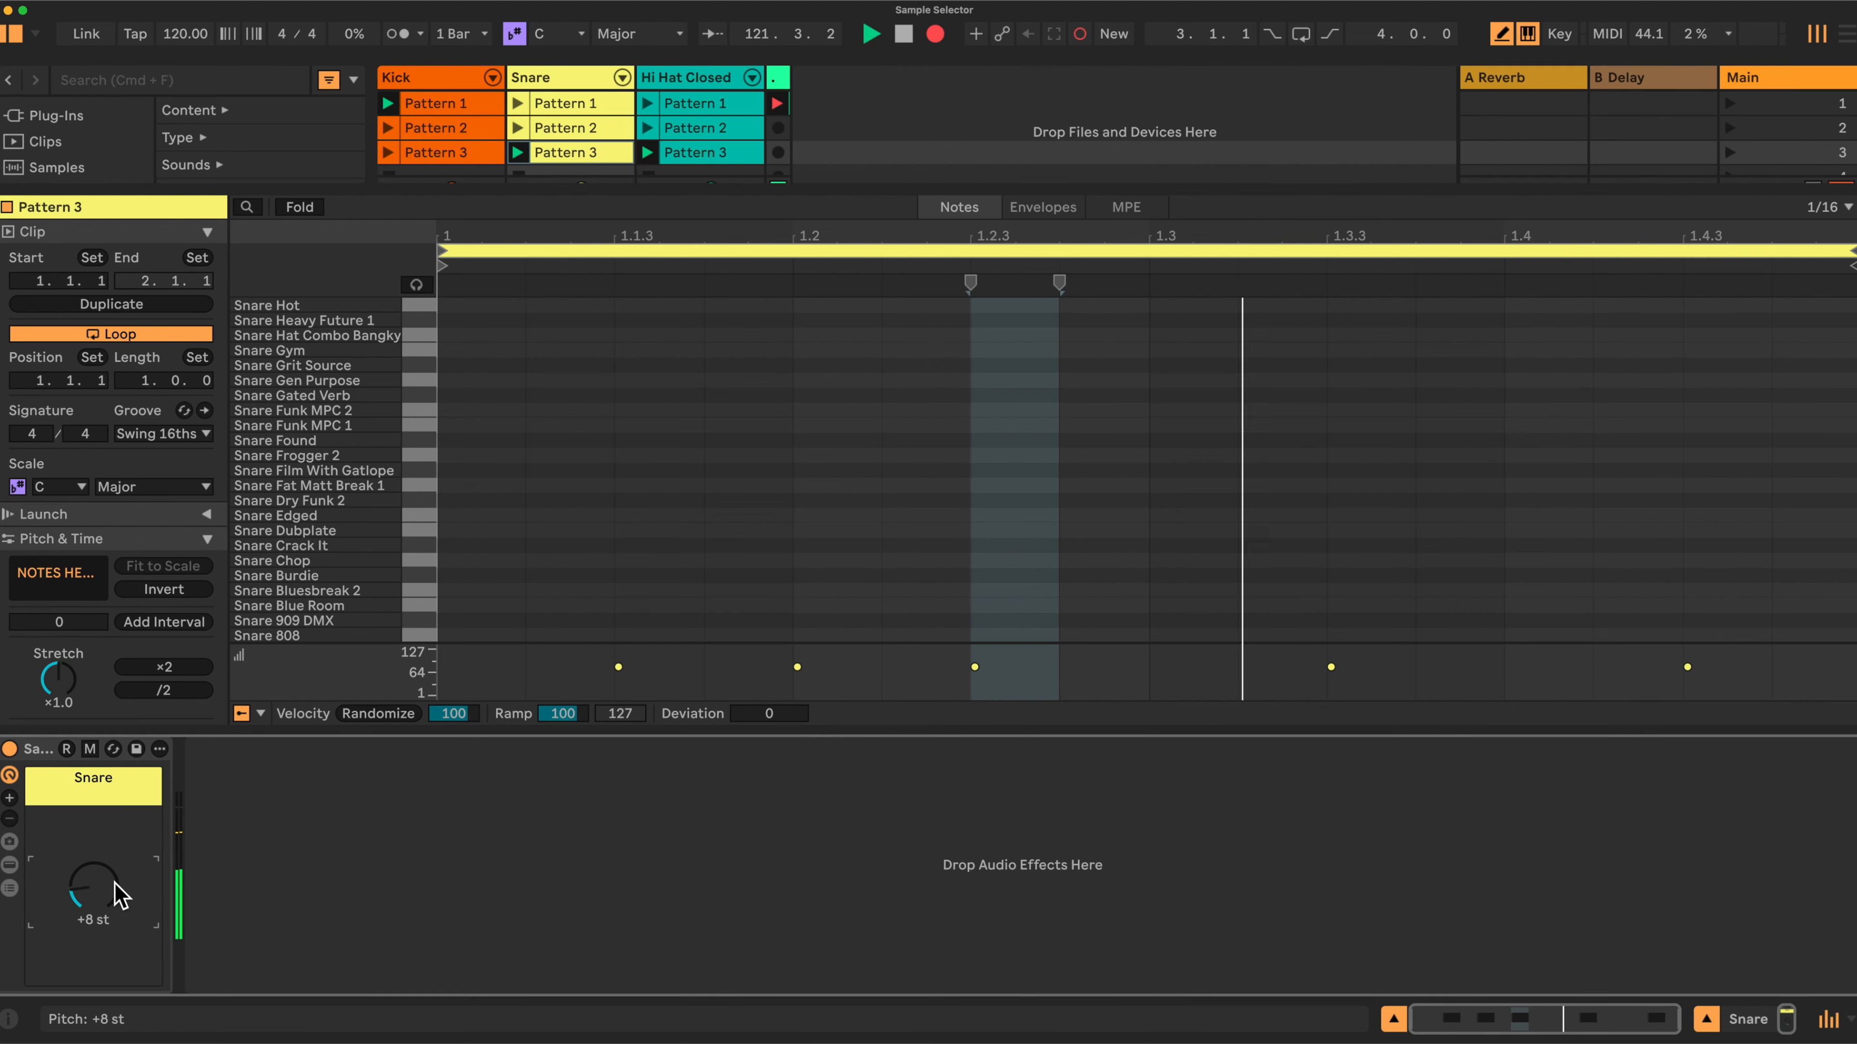
Select the Hi Hat Closed track and nudge its pitch macro to another sample.
{"action": "left_click", "coordinate": [695, 77]}
{"action": "left_click_drag", "start_coordinate": [94, 883], "coordinate": [94, 887]}
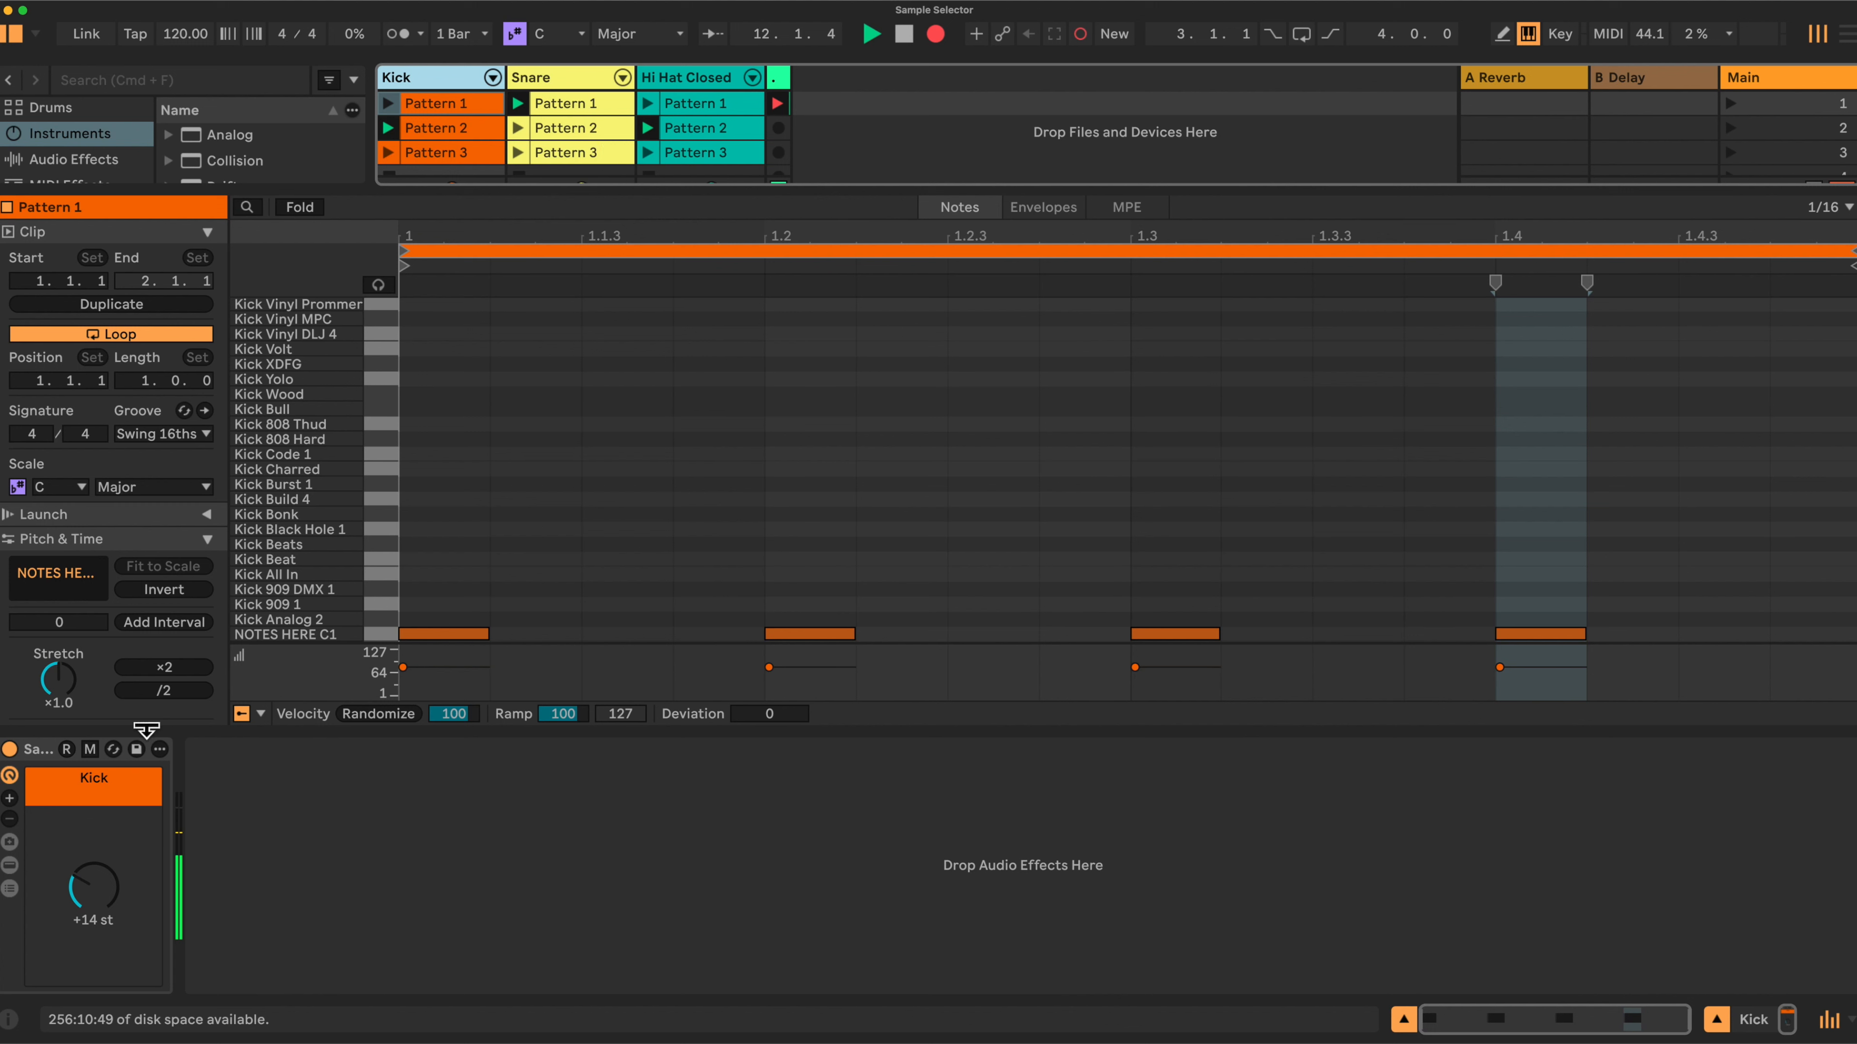
Expand the Kick rack's devices and page through the Drum Rack's pad banks.
{"action": "left_click", "coordinate": [10, 867]}
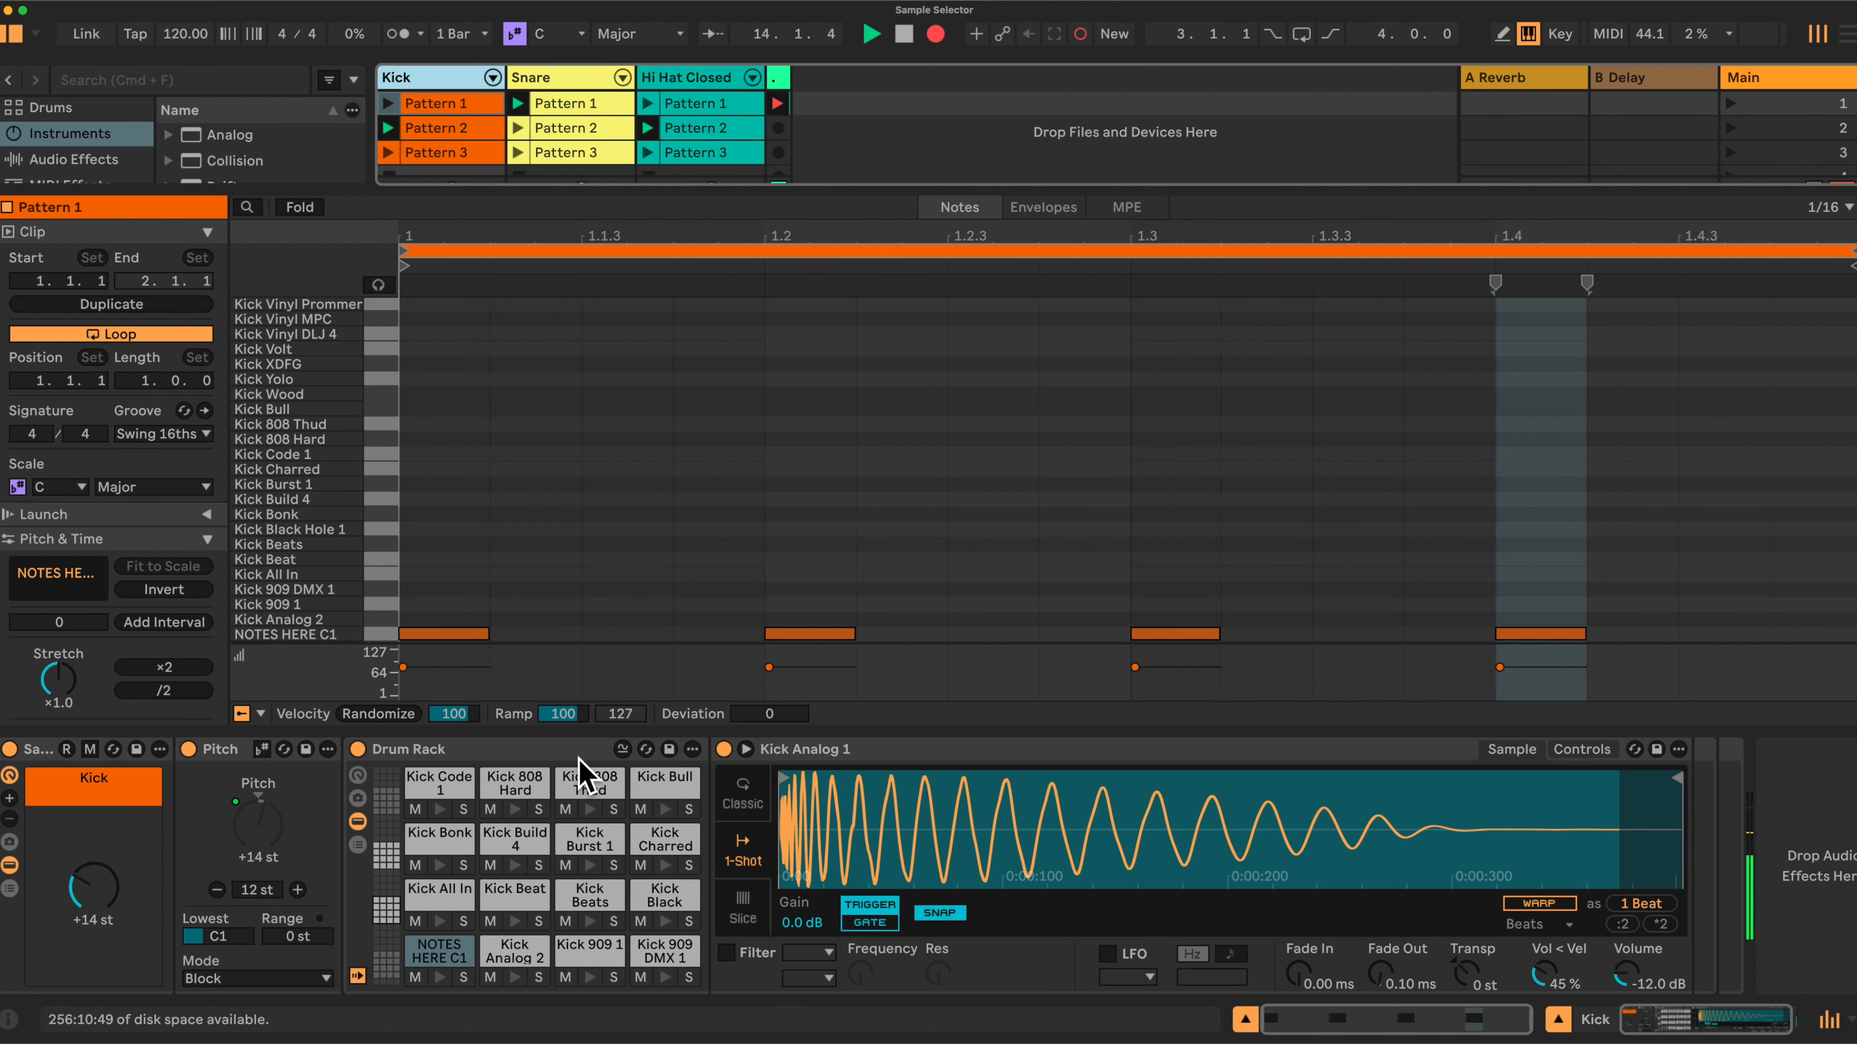
{"action": "left_click", "coordinate": [385, 855]}
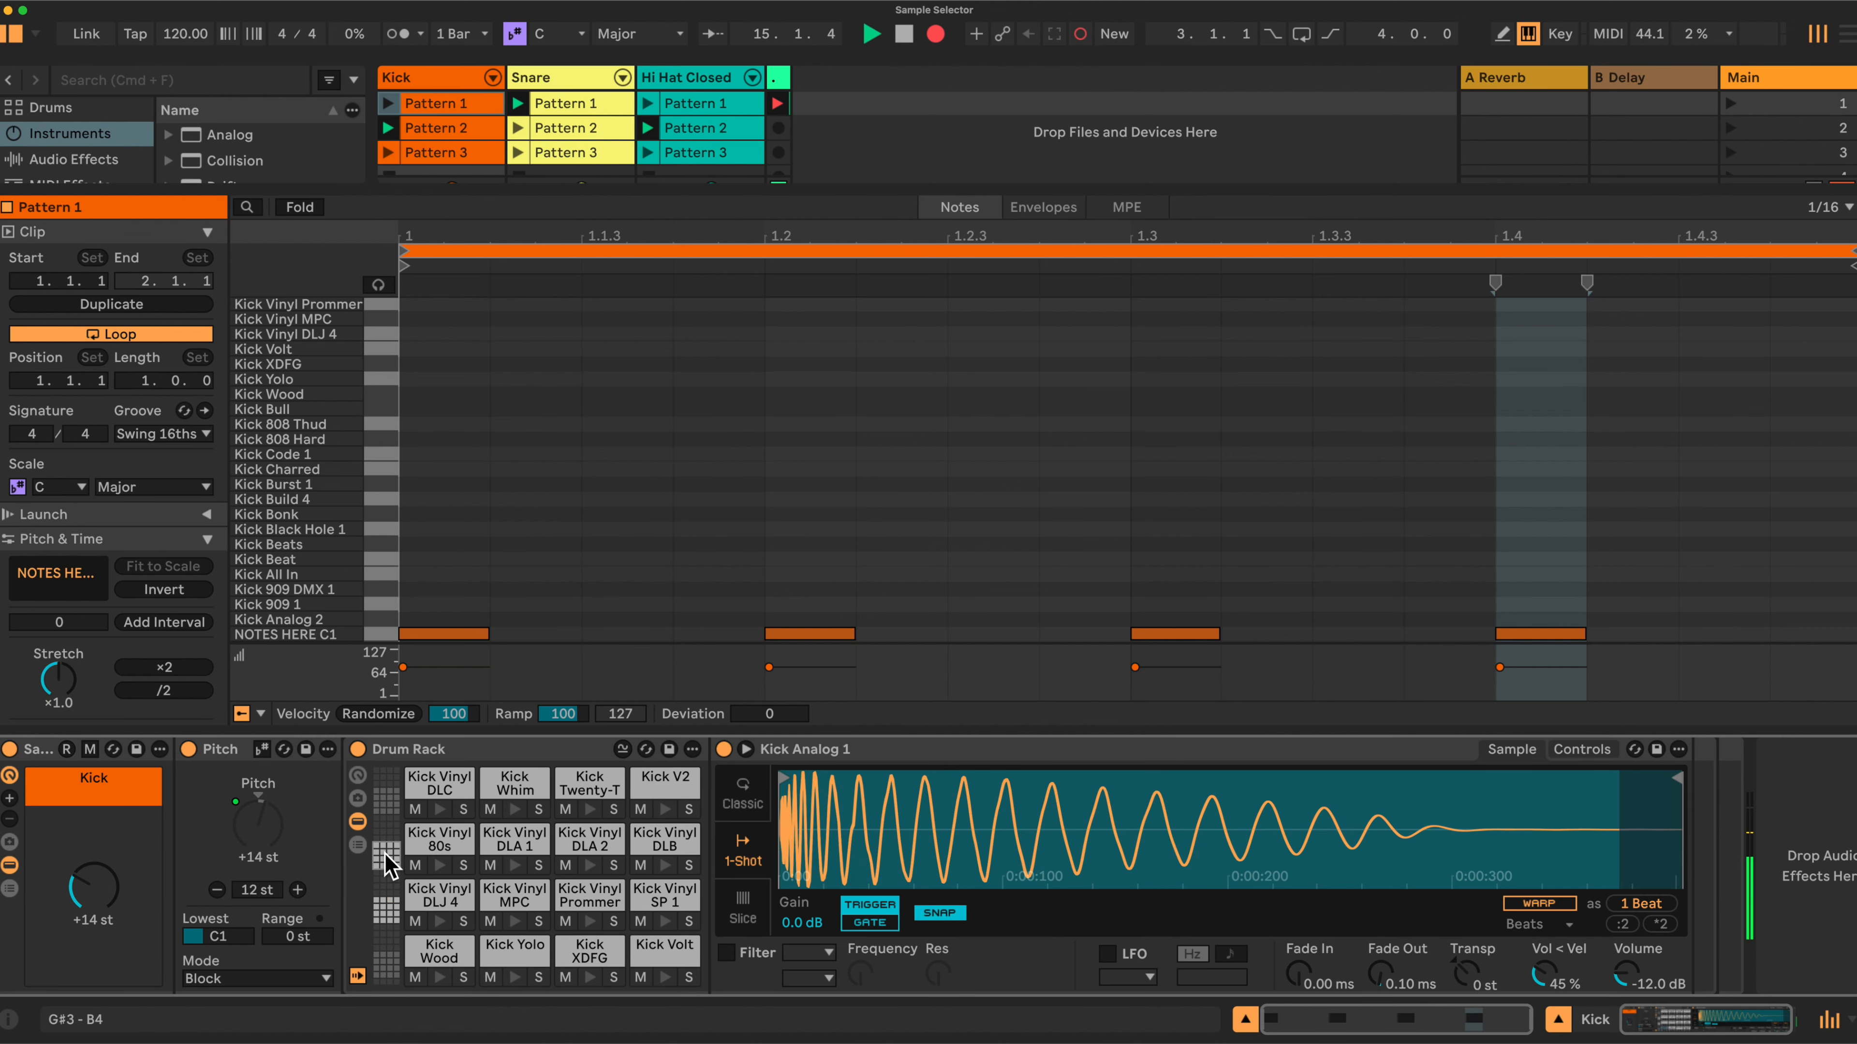
{"action": "left_click", "coordinate": [385, 915]}
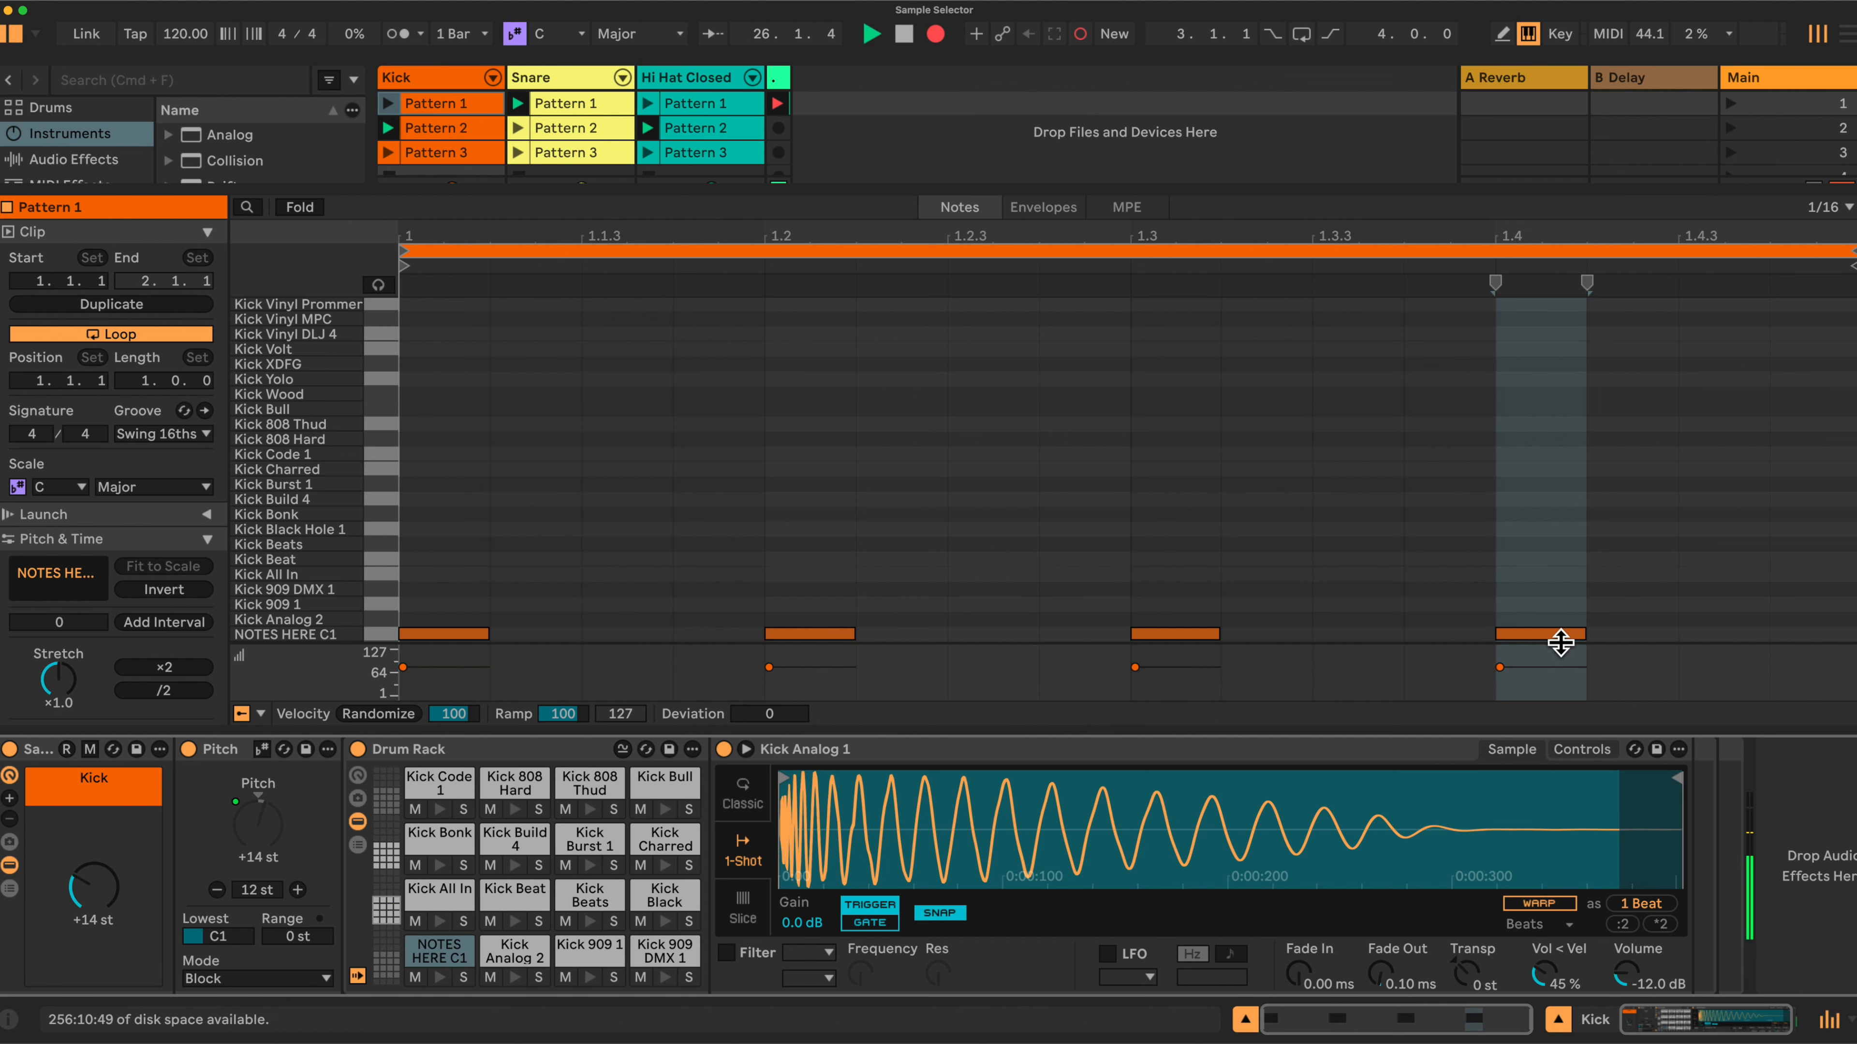
Expand the Snare track's devices and browse the Hi Hat Closed and Kick tracks.
{"action": "left_click", "coordinate": [569, 73]}
{"action": "left_click", "coordinate": [9, 865]}
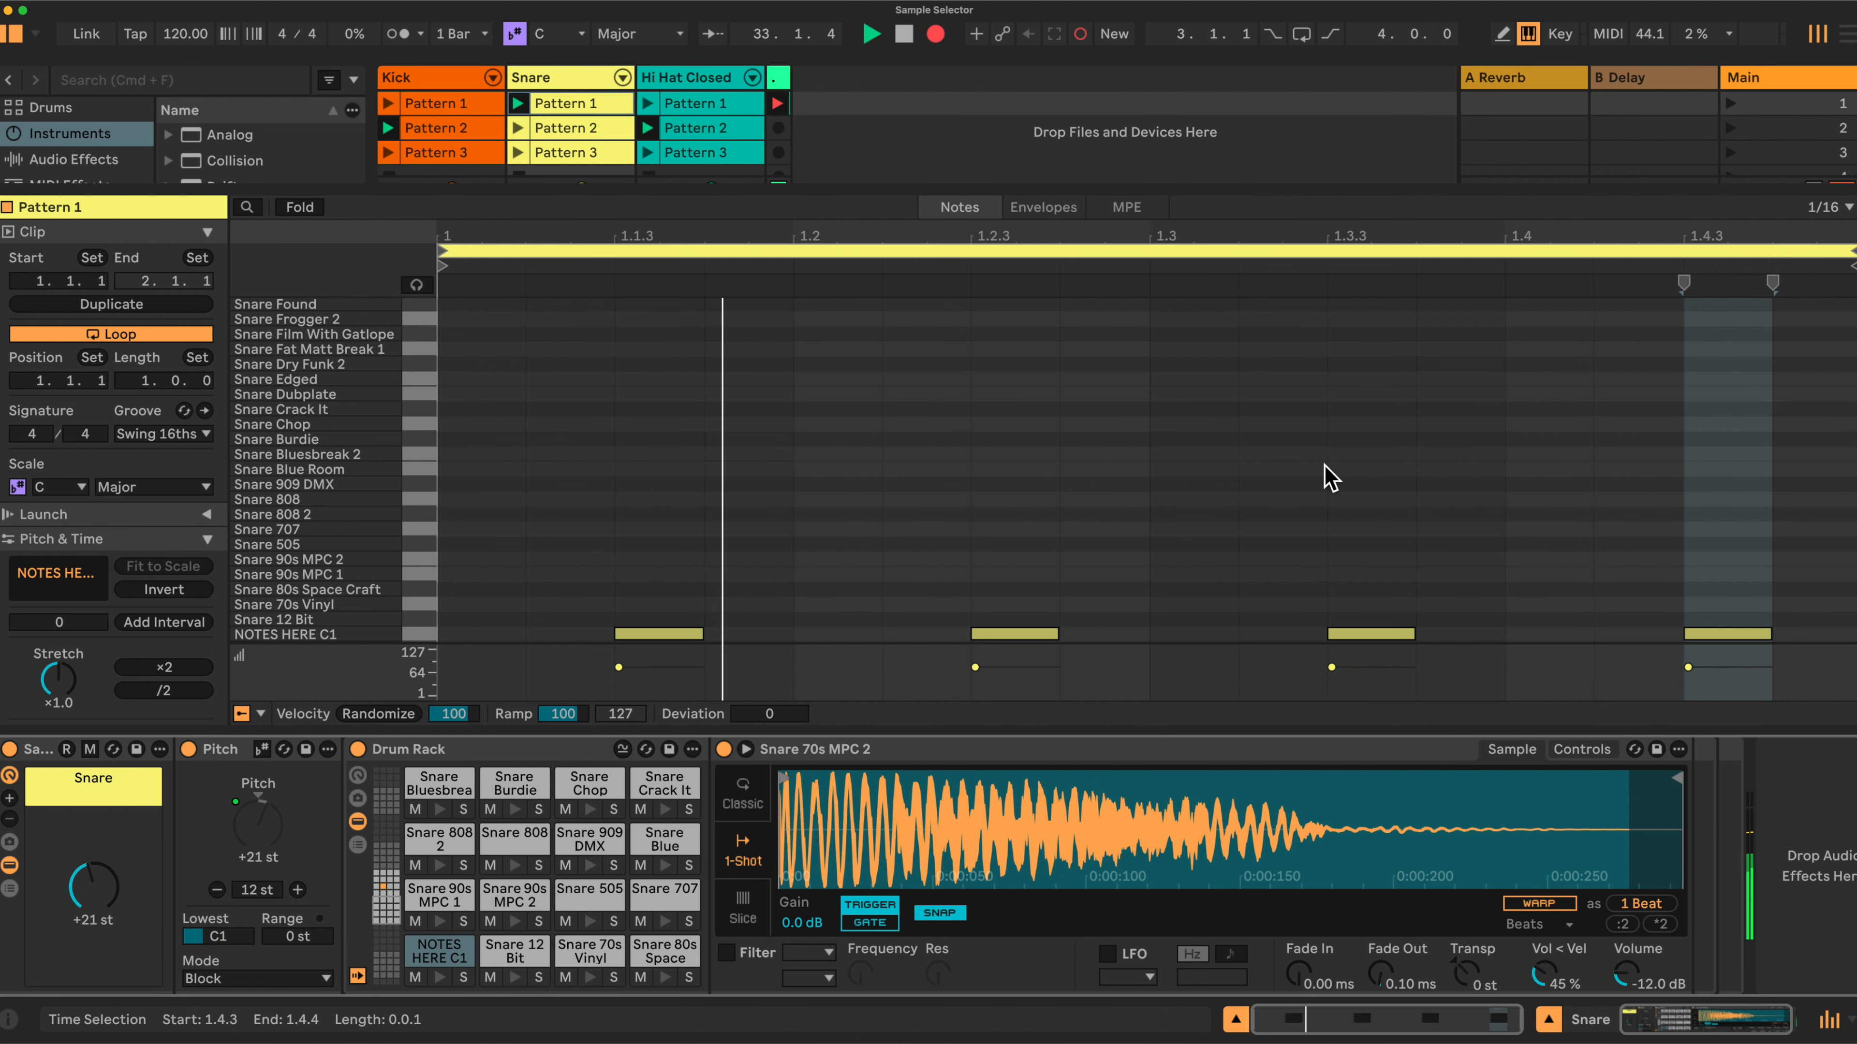
{"action": "left_click", "coordinate": [694, 78]}
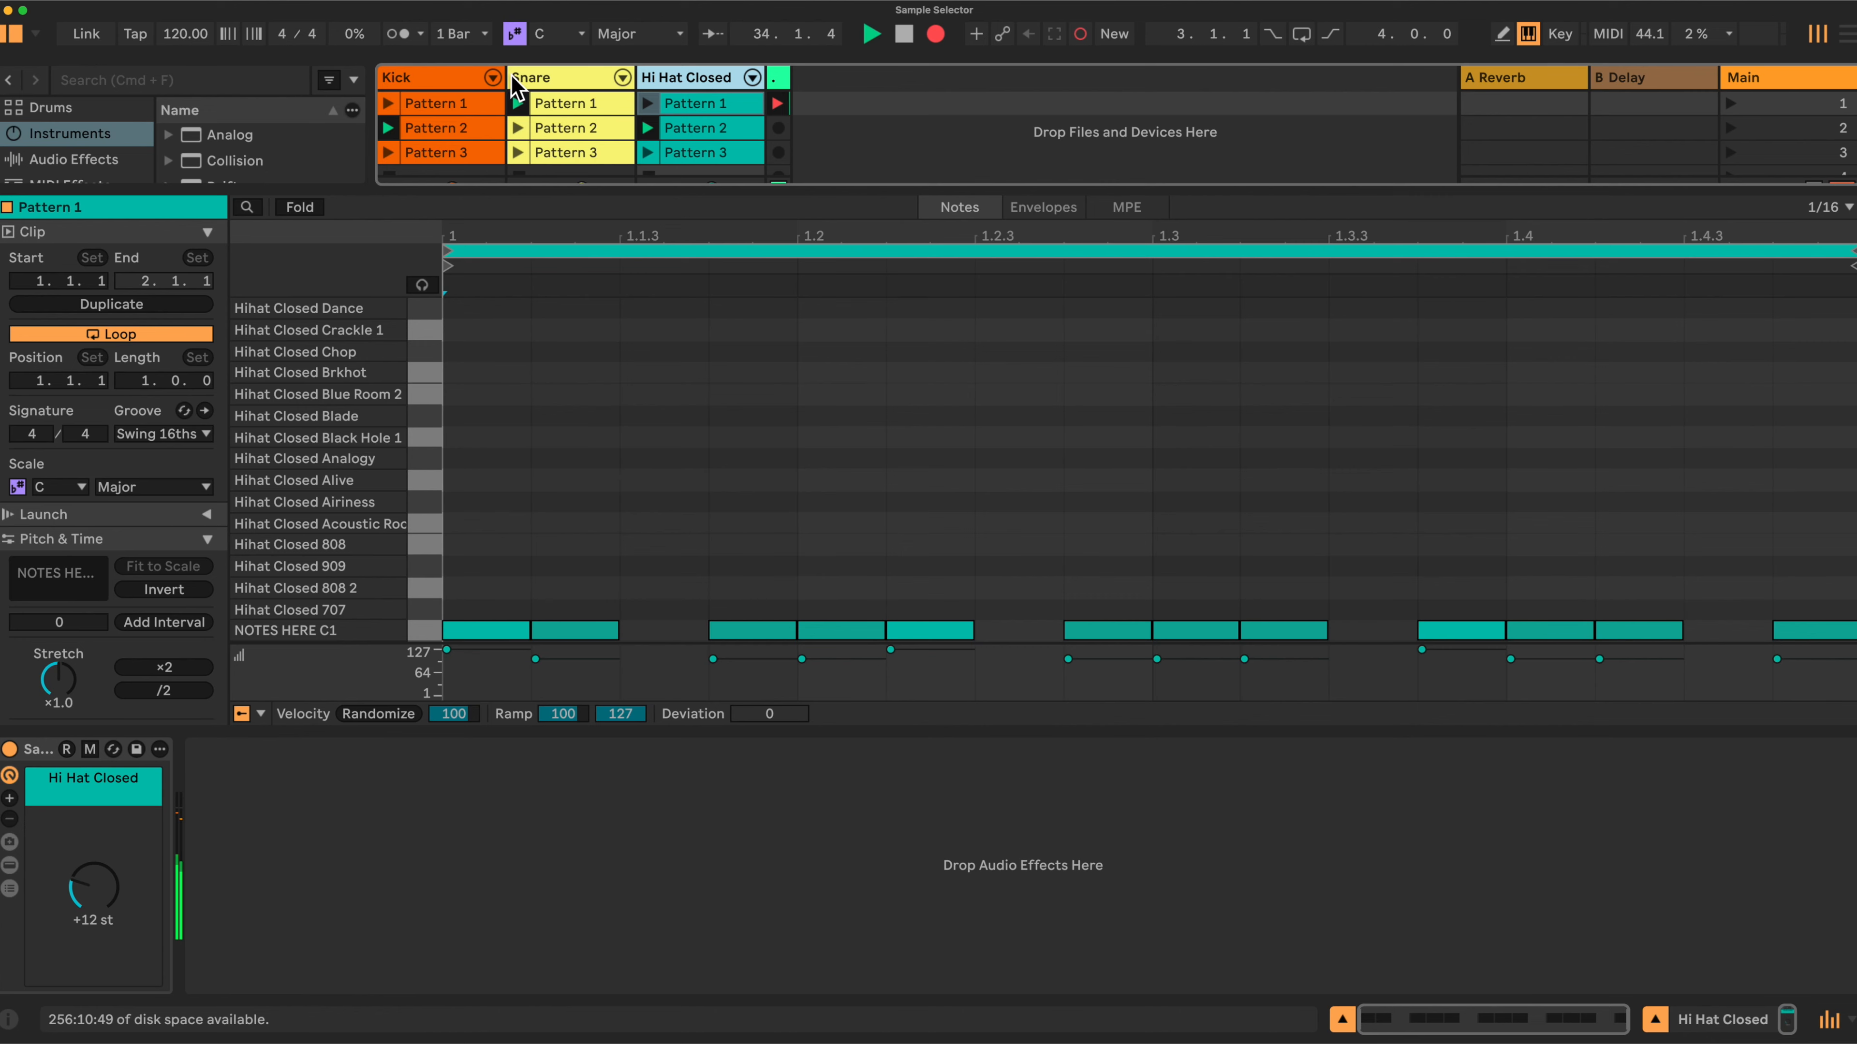
{"action": "left_click", "coordinate": [447, 77]}
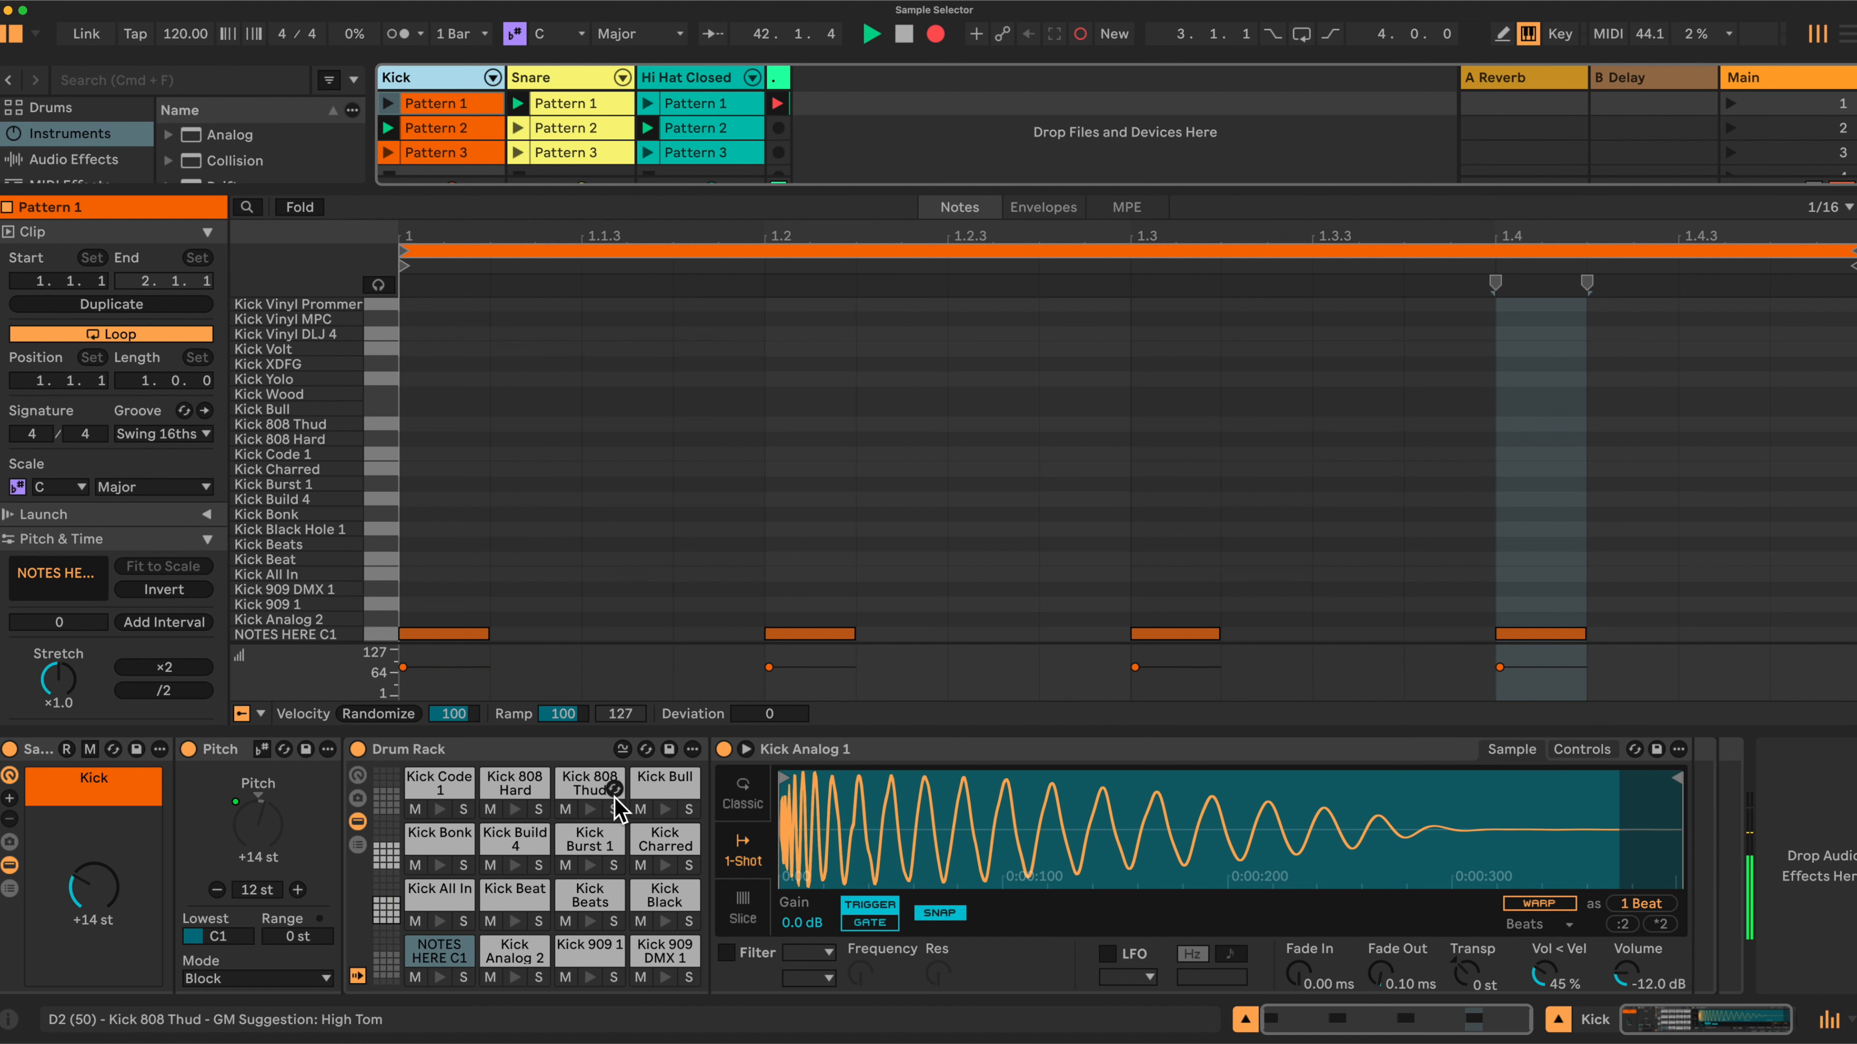
Turn the Kick track's pitch macro to +19 st.
{"action": "left_click", "coordinate": [94, 887]}
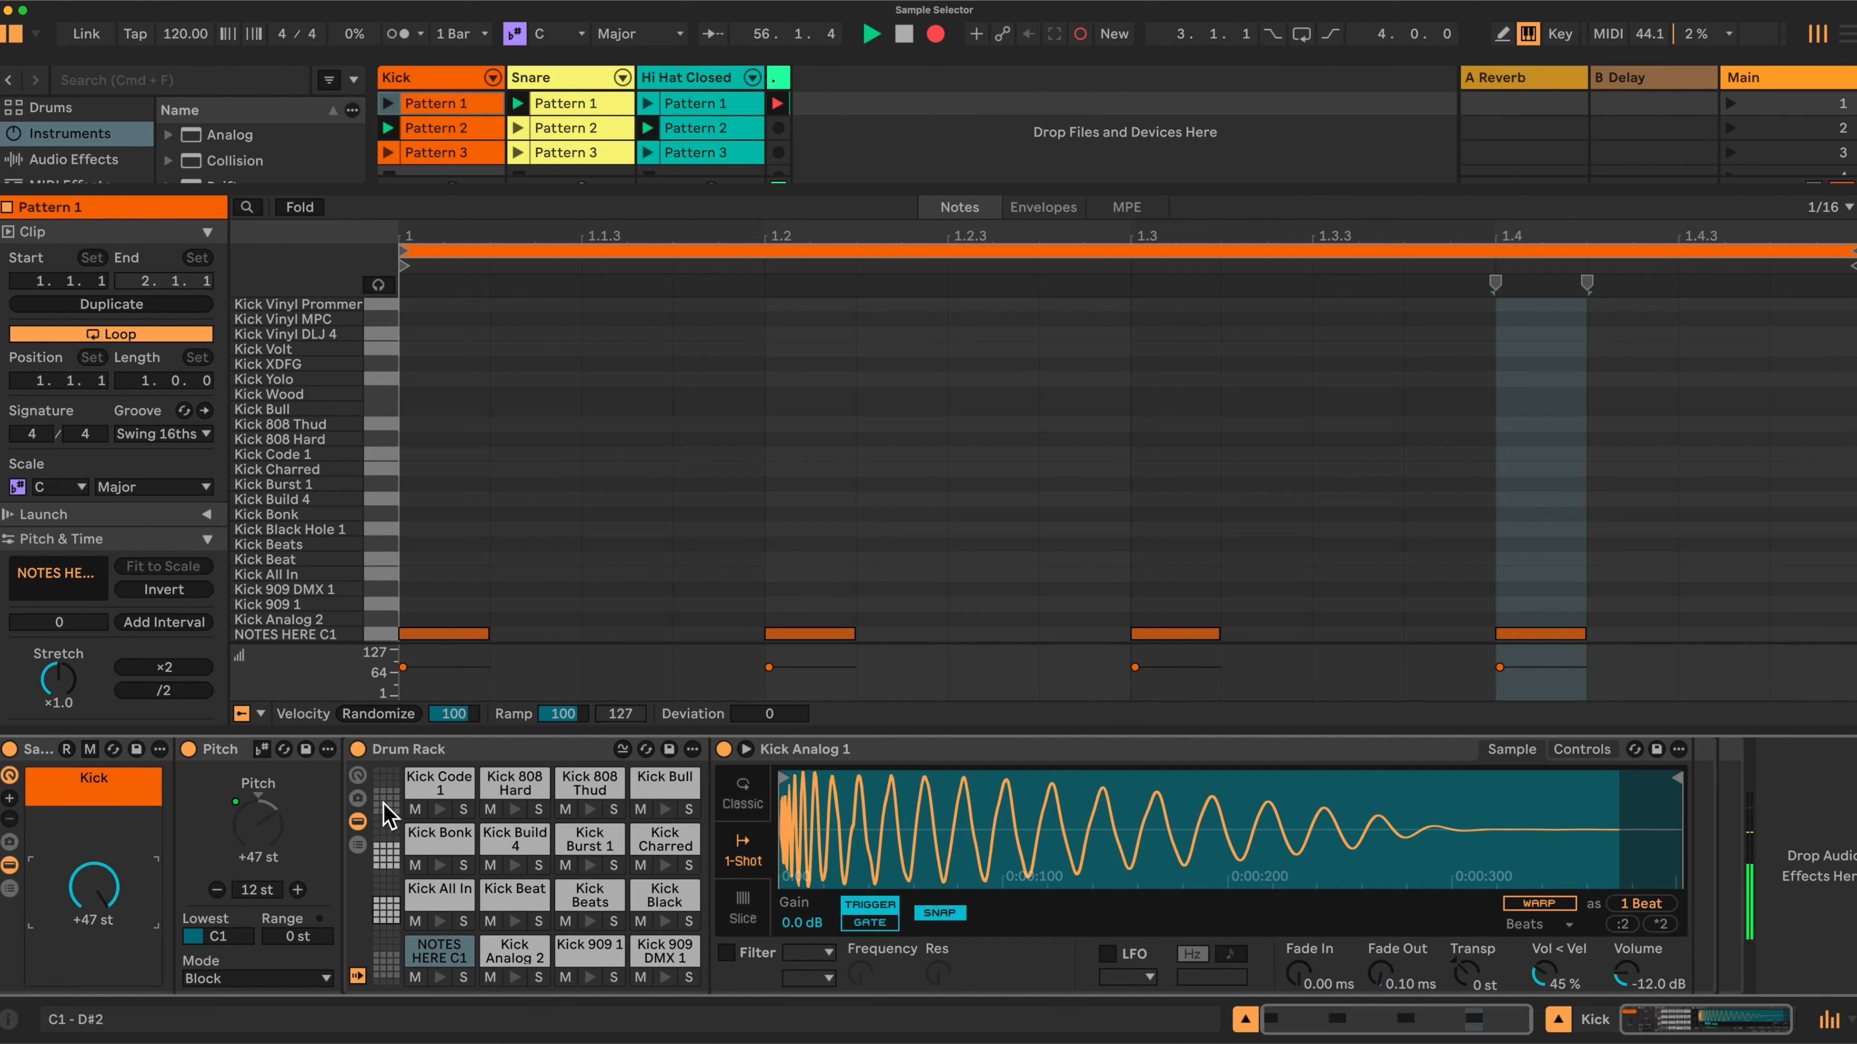
{"action": "scroll", "coordinate": [384, 819], "scroll_direction": "right", "scroll_amount": 1}
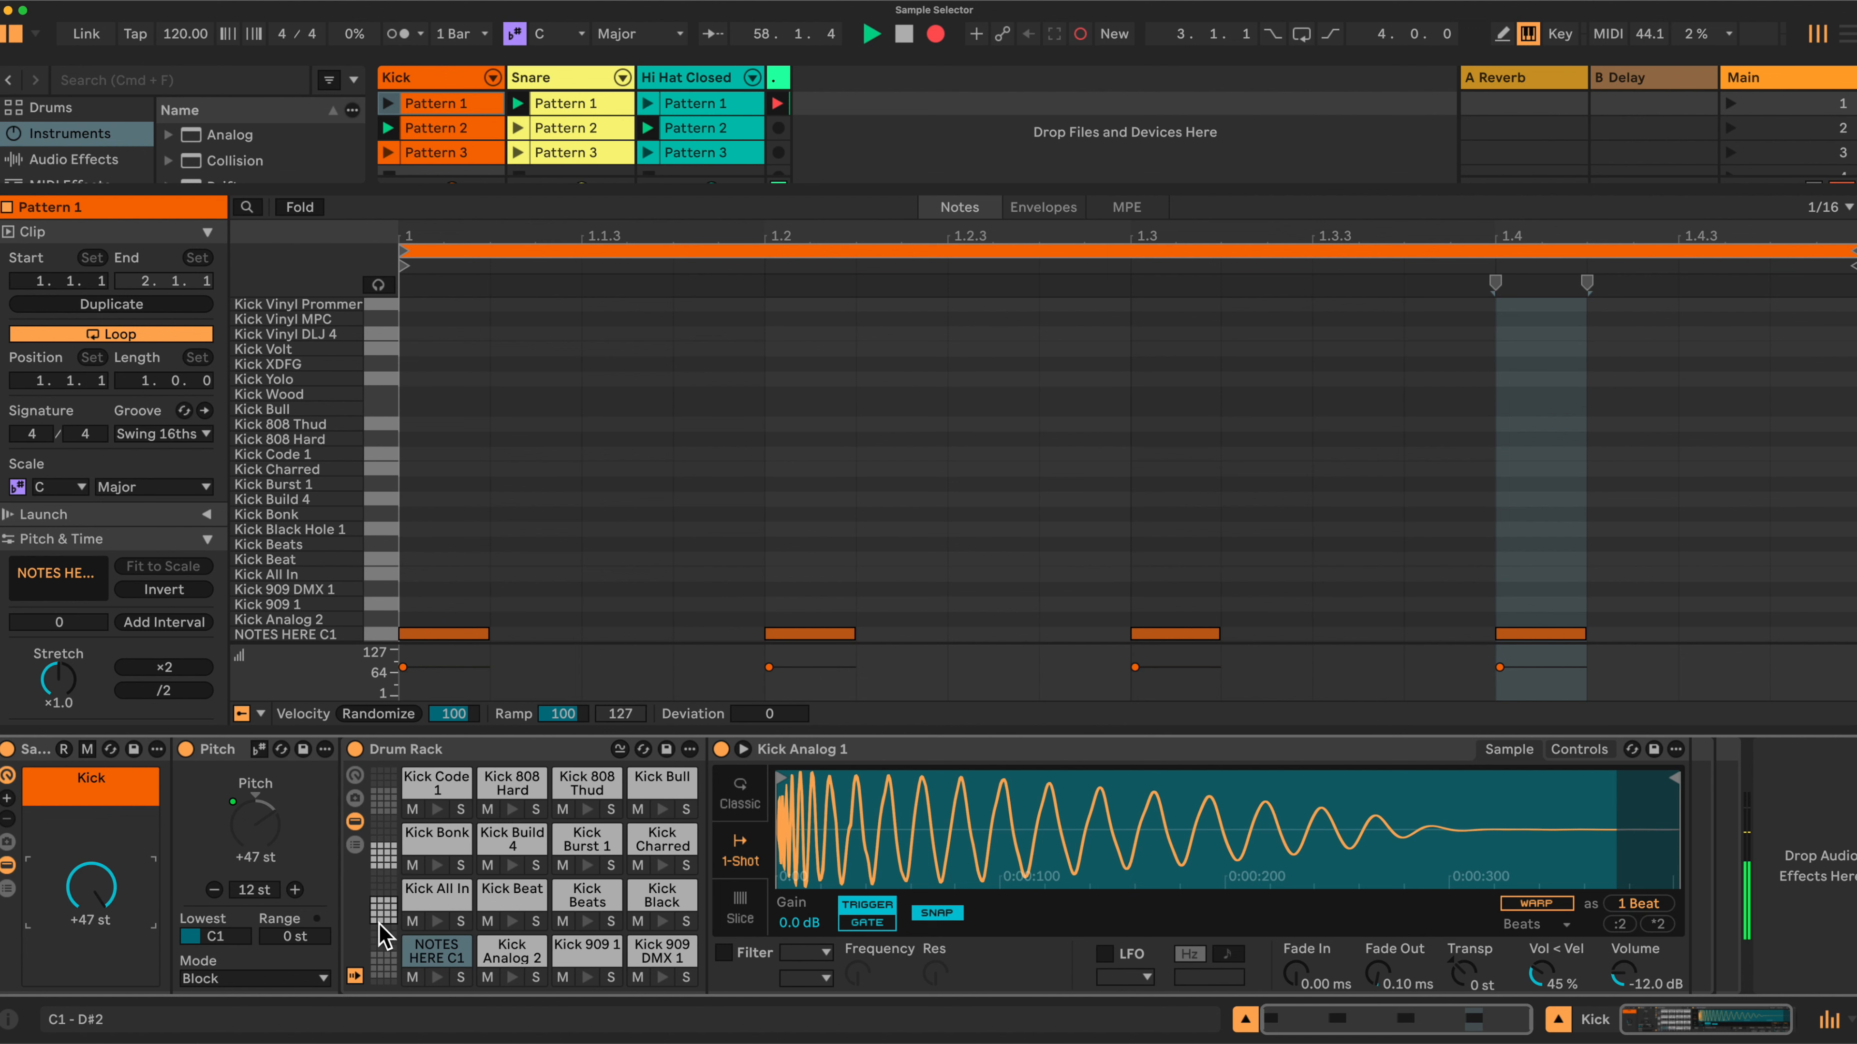
{"action": "left_click_drag", "start_coordinate": [90, 887], "coordinate": [90, 939]}
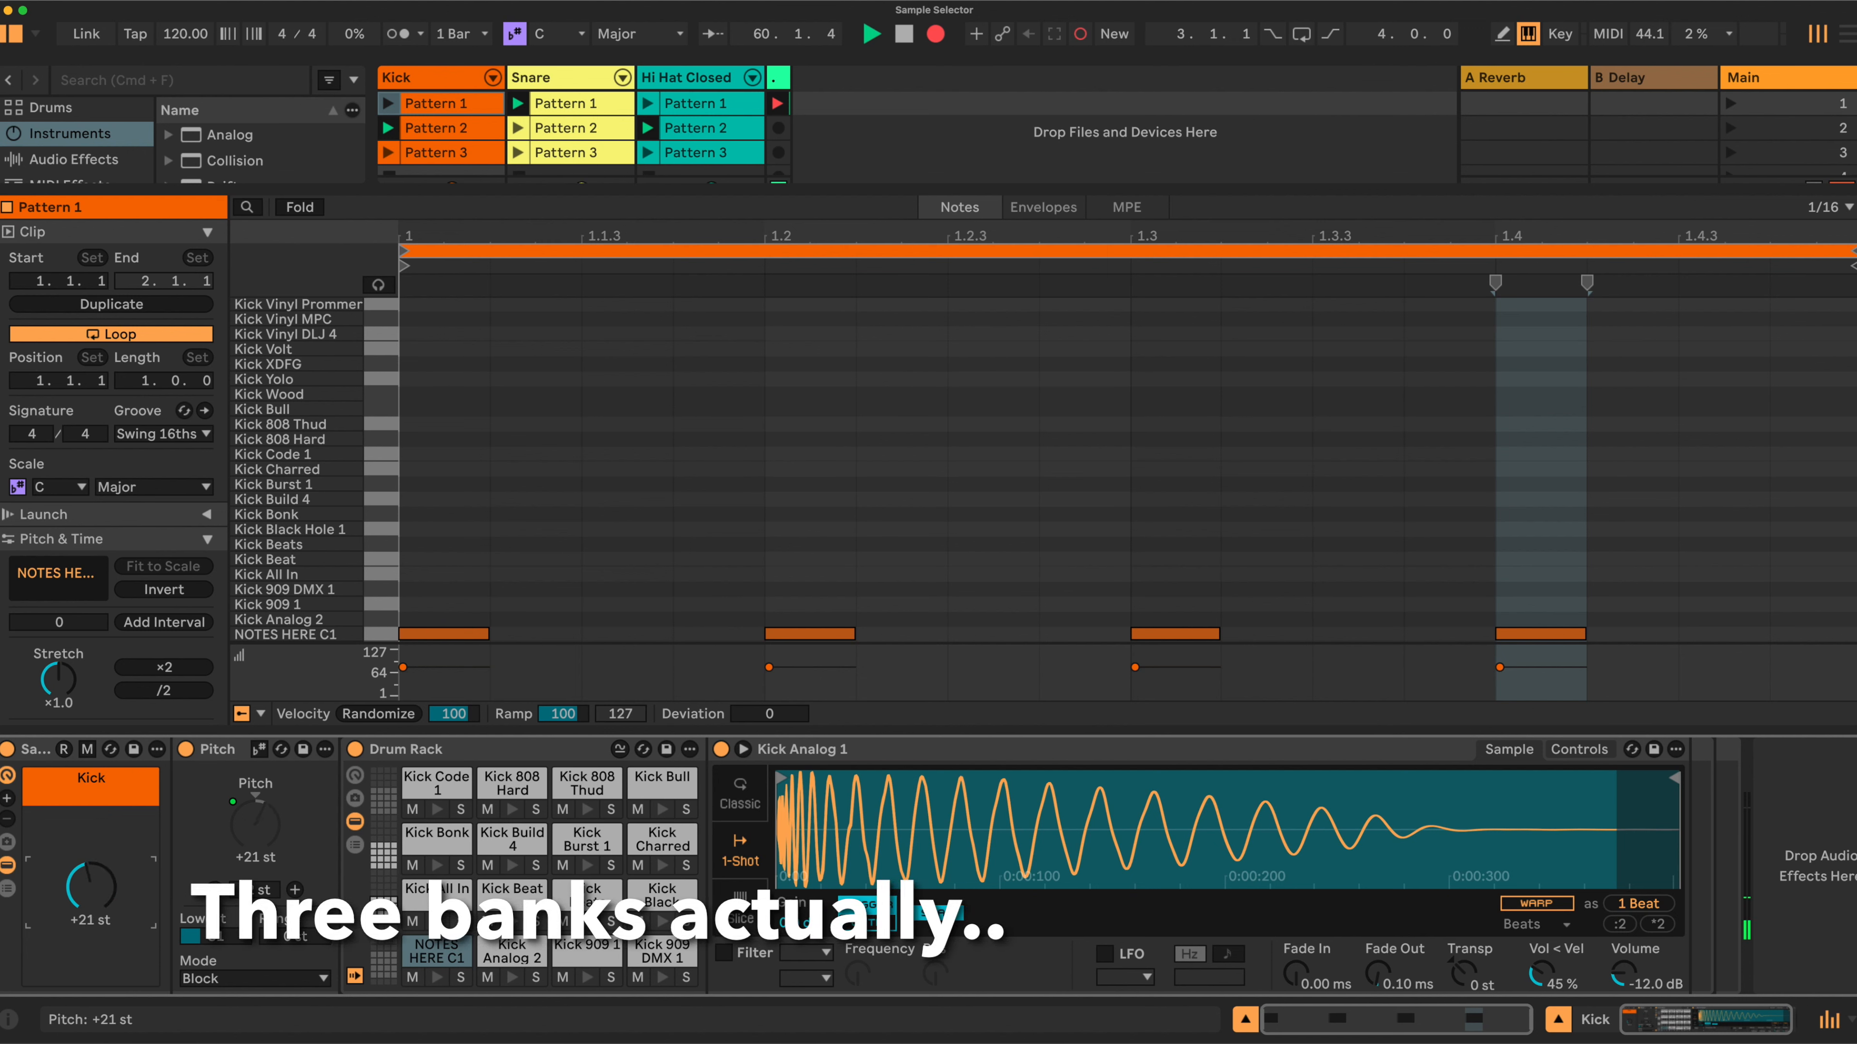
Select the Snare track, turn its pitch macro to +27 st and switch the Drum Rack's pad bank view.
{"action": "left_click", "coordinate": [541, 77]}
{"action": "left_click_drag", "start_coordinate": [93, 886], "coordinate": [93, 875]}
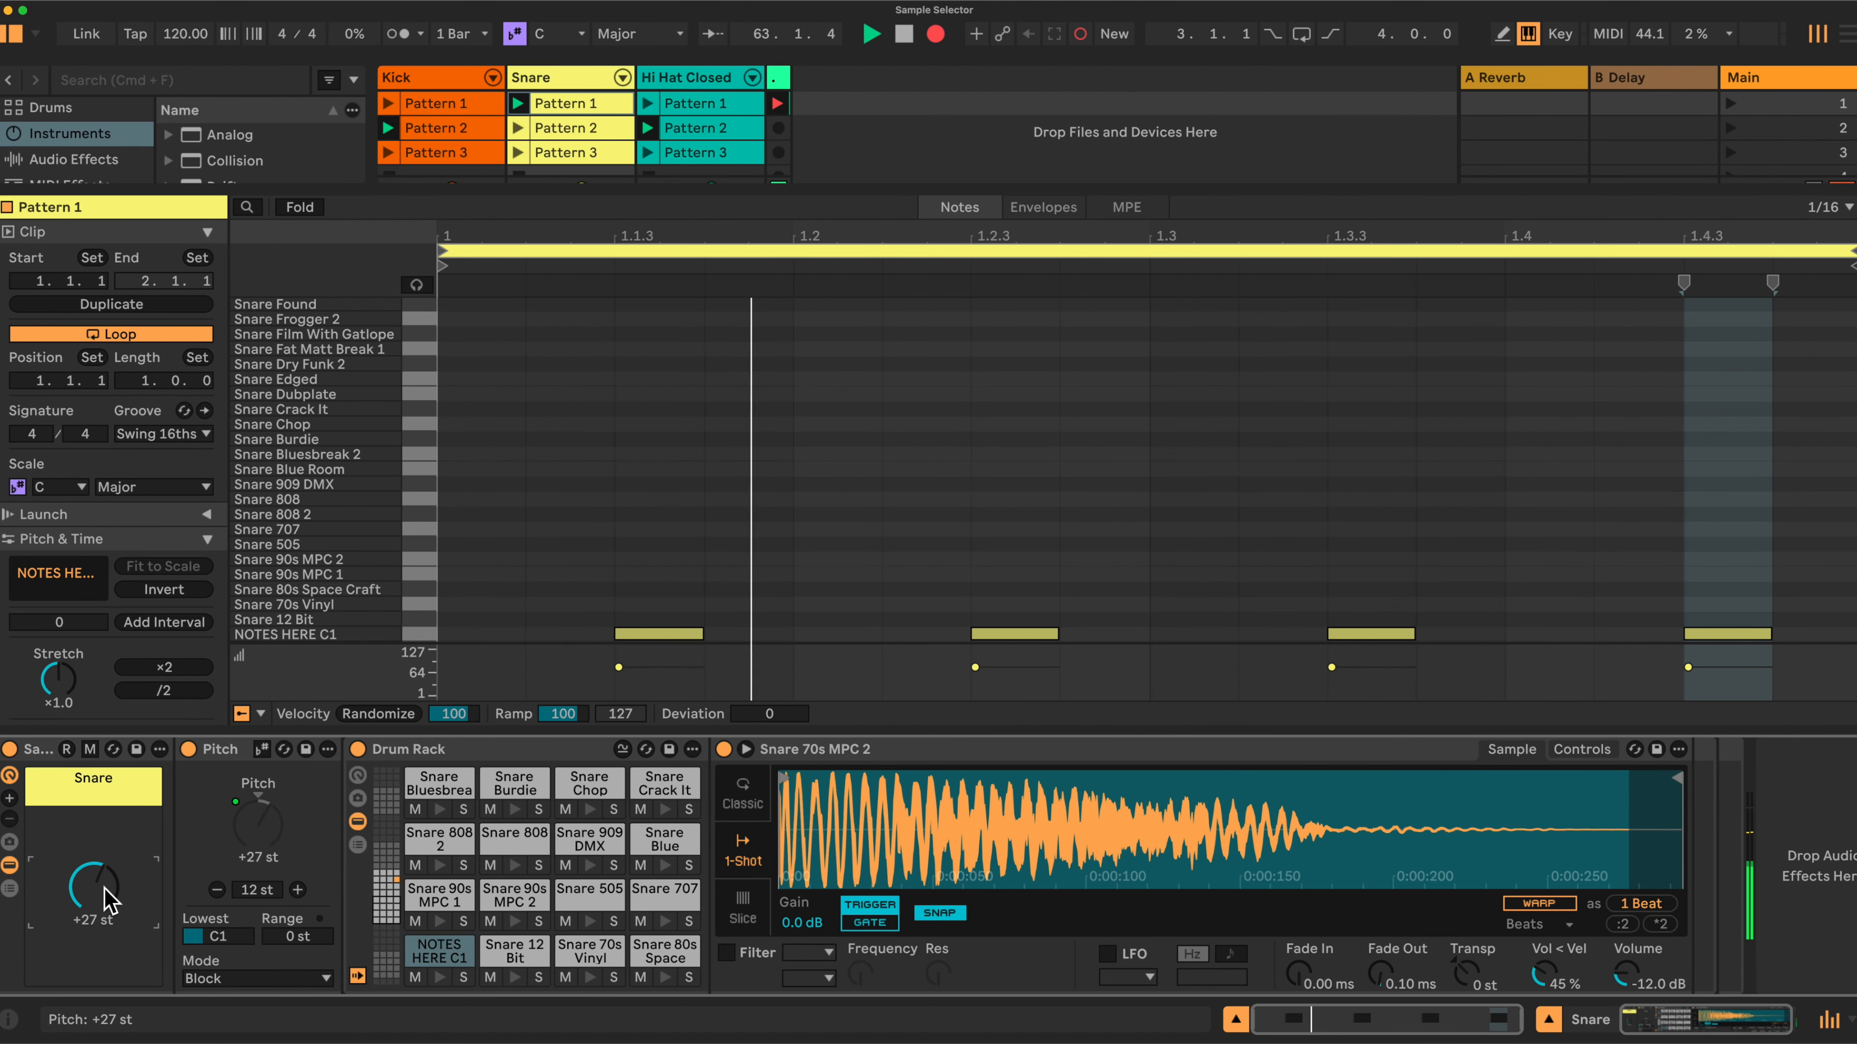
{"action": "left_click", "coordinate": [394, 882]}
Turn the Snare's pitch macro through several values, around +7 st, to audition snare samples.
{"action": "left_click_drag", "start_coordinate": [93, 886], "coordinate": [106, 901]}
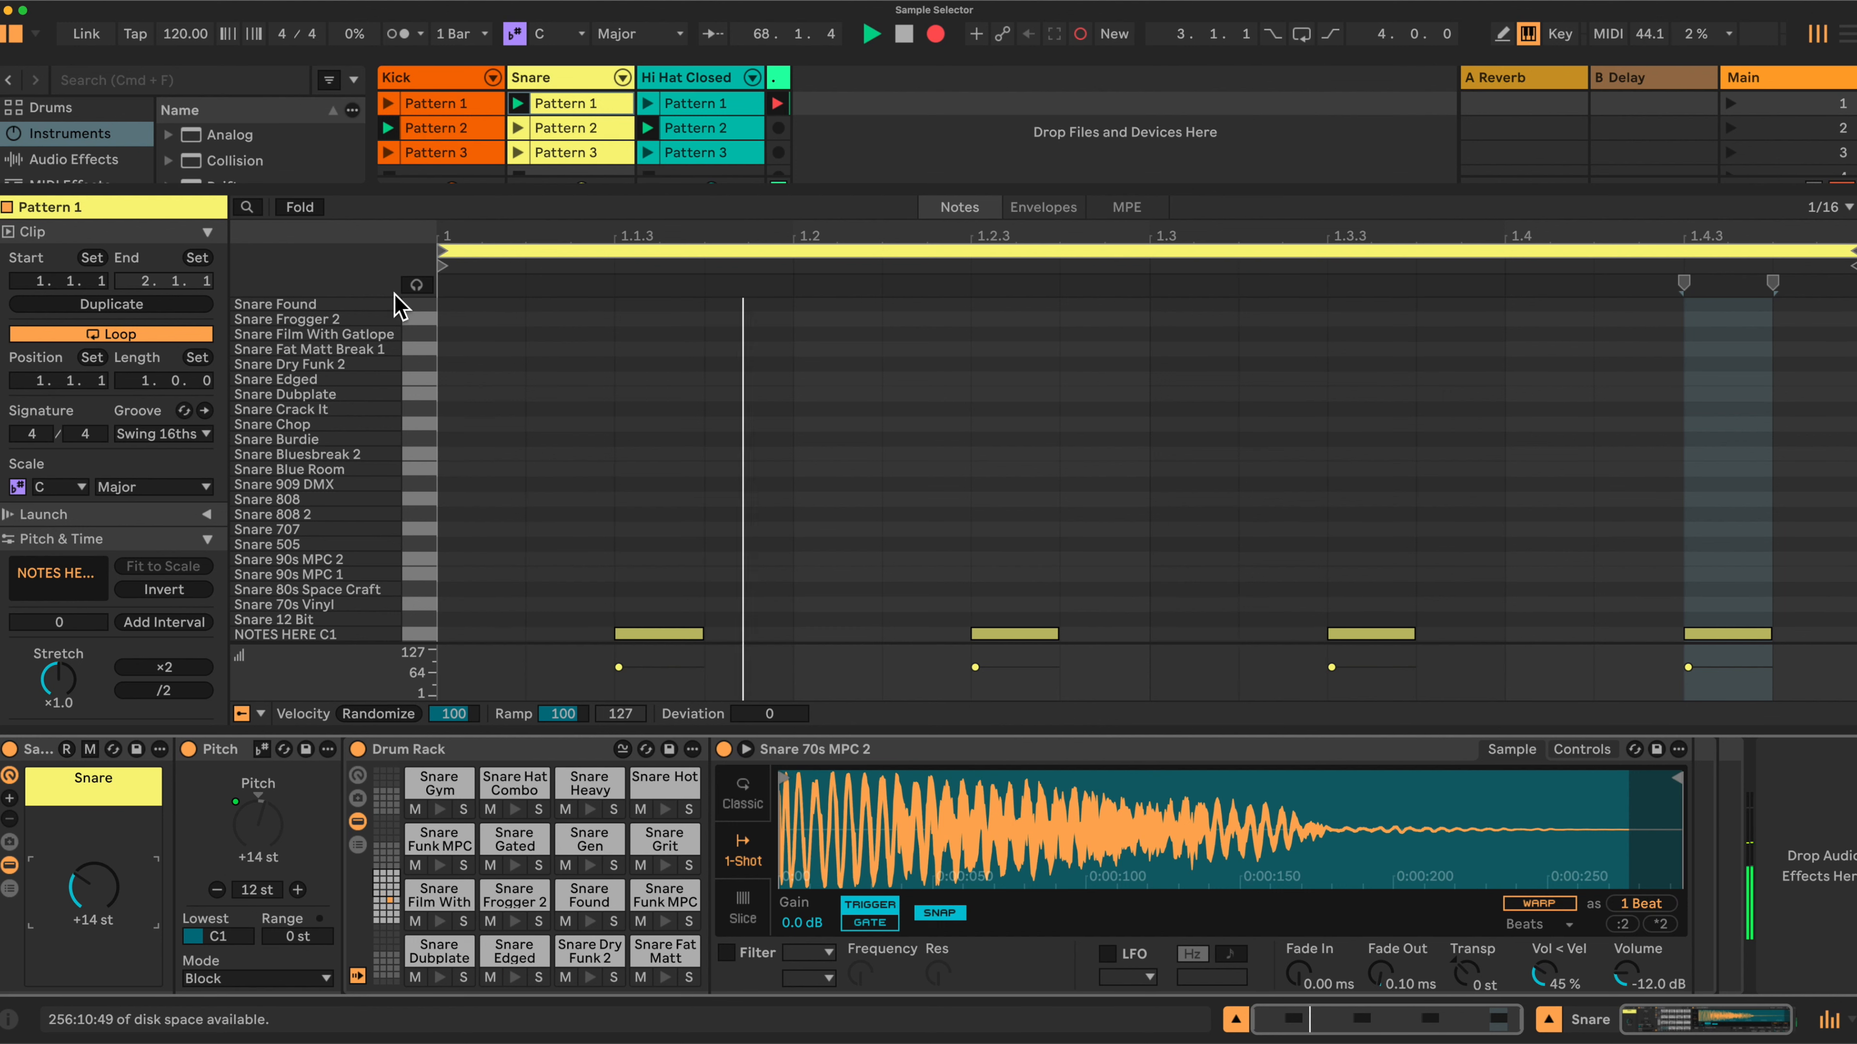
{"action": "left_click_drag", "start_coordinate": [102, 889], "coordinate": [102, 900]}
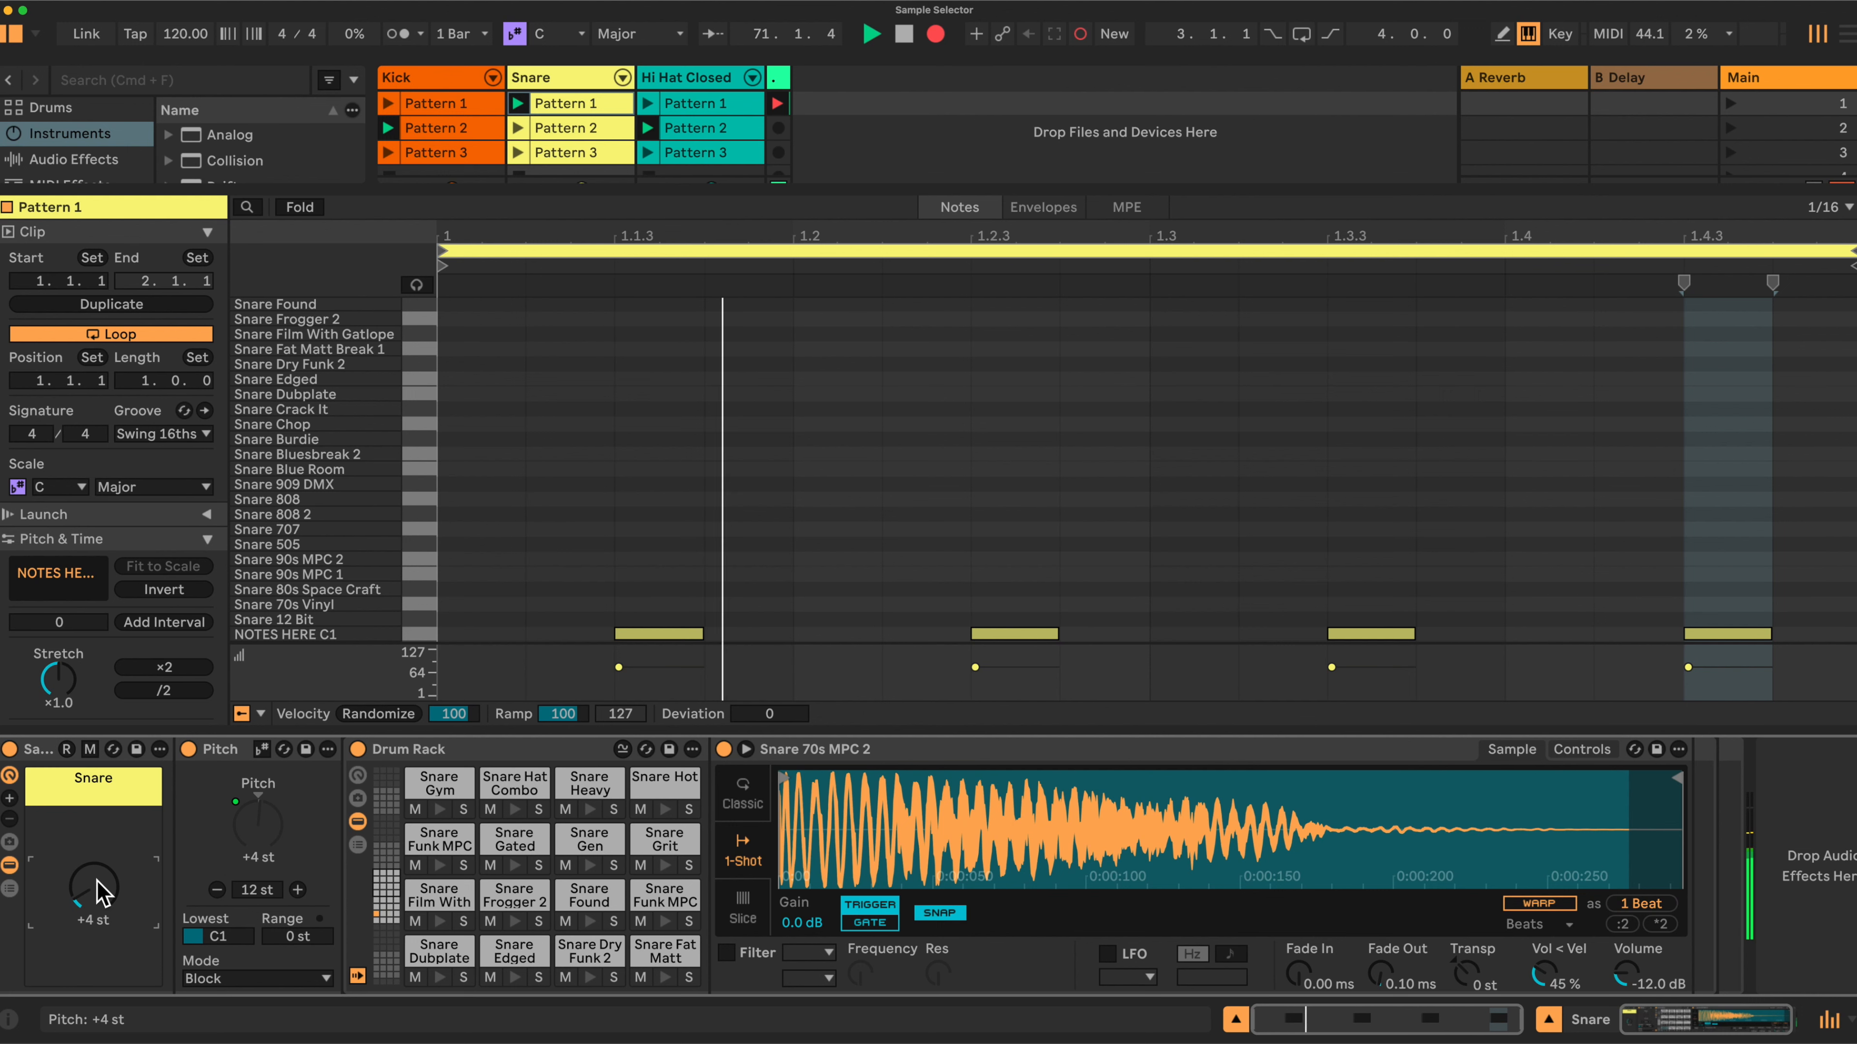
{"action": "left_click_drag", "start_coordinate": [86, 884], "coordinate": [86, 874]}
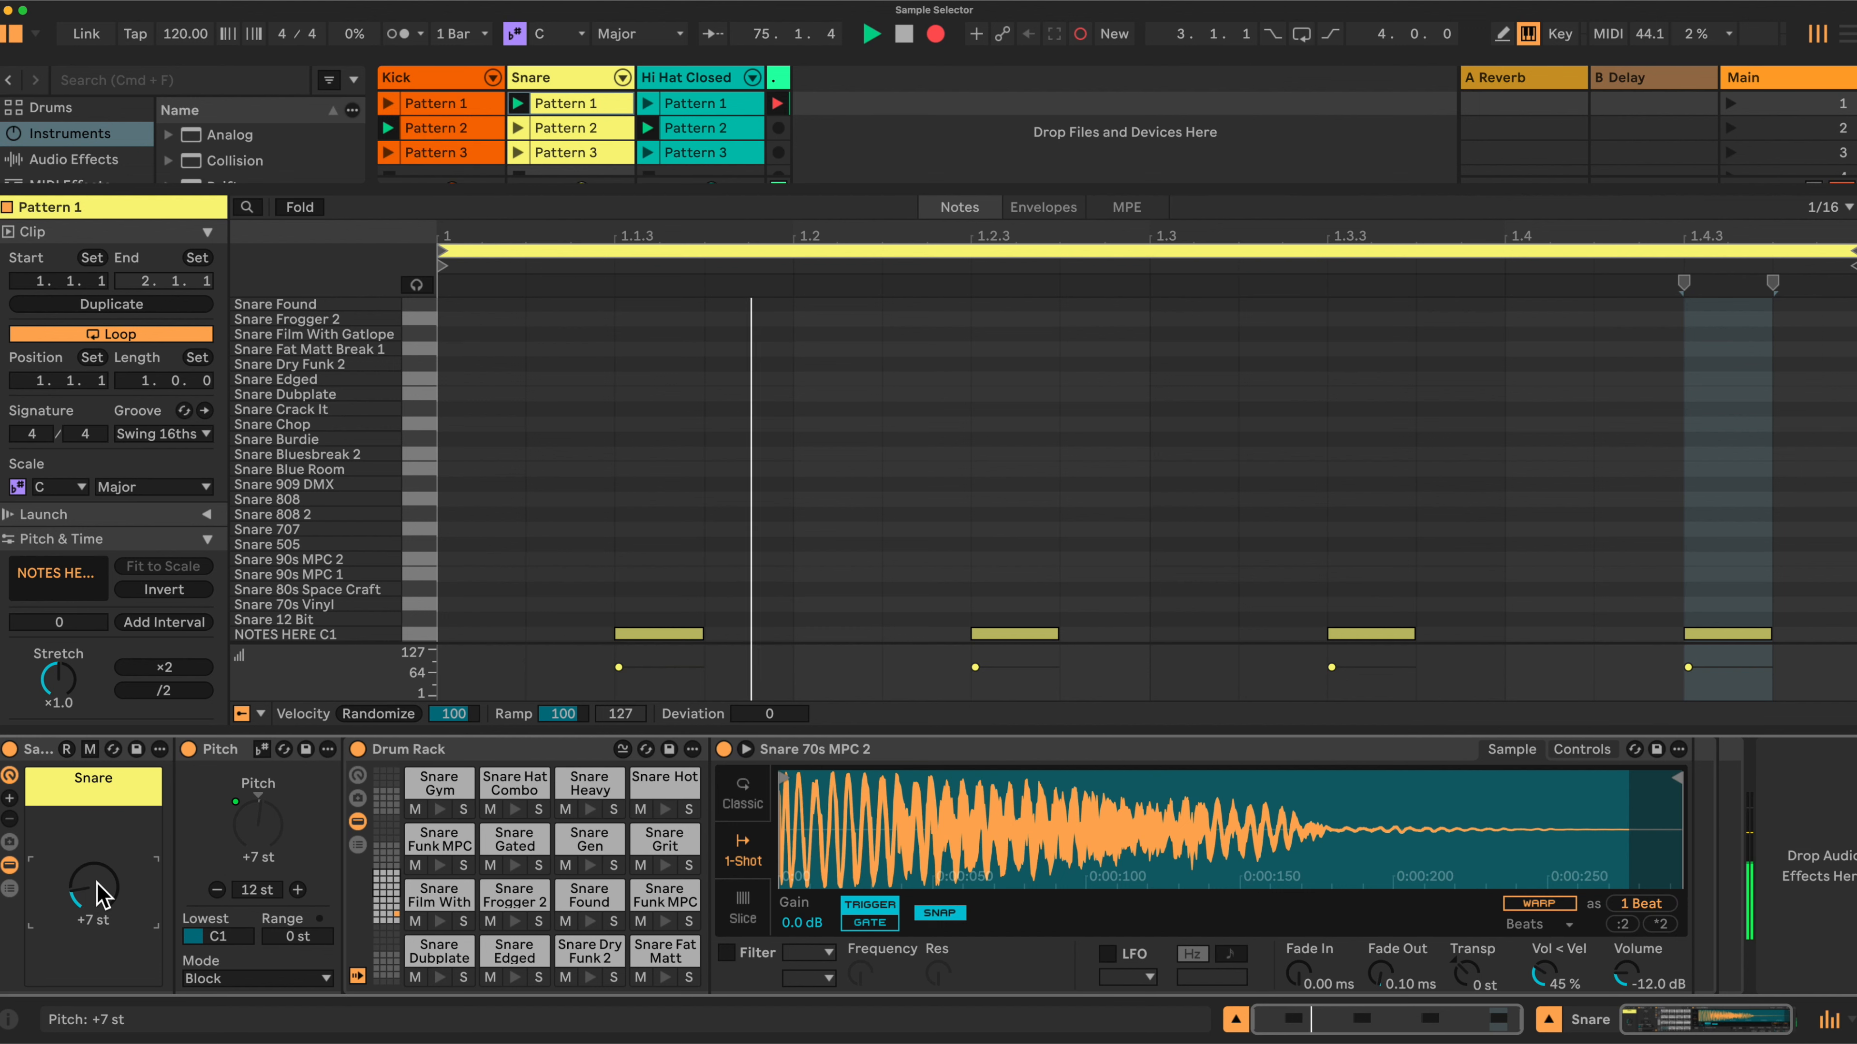
{"action": "left_click_drag", "start_coordinate": [110, 872], "coordinate": [107, 863]}
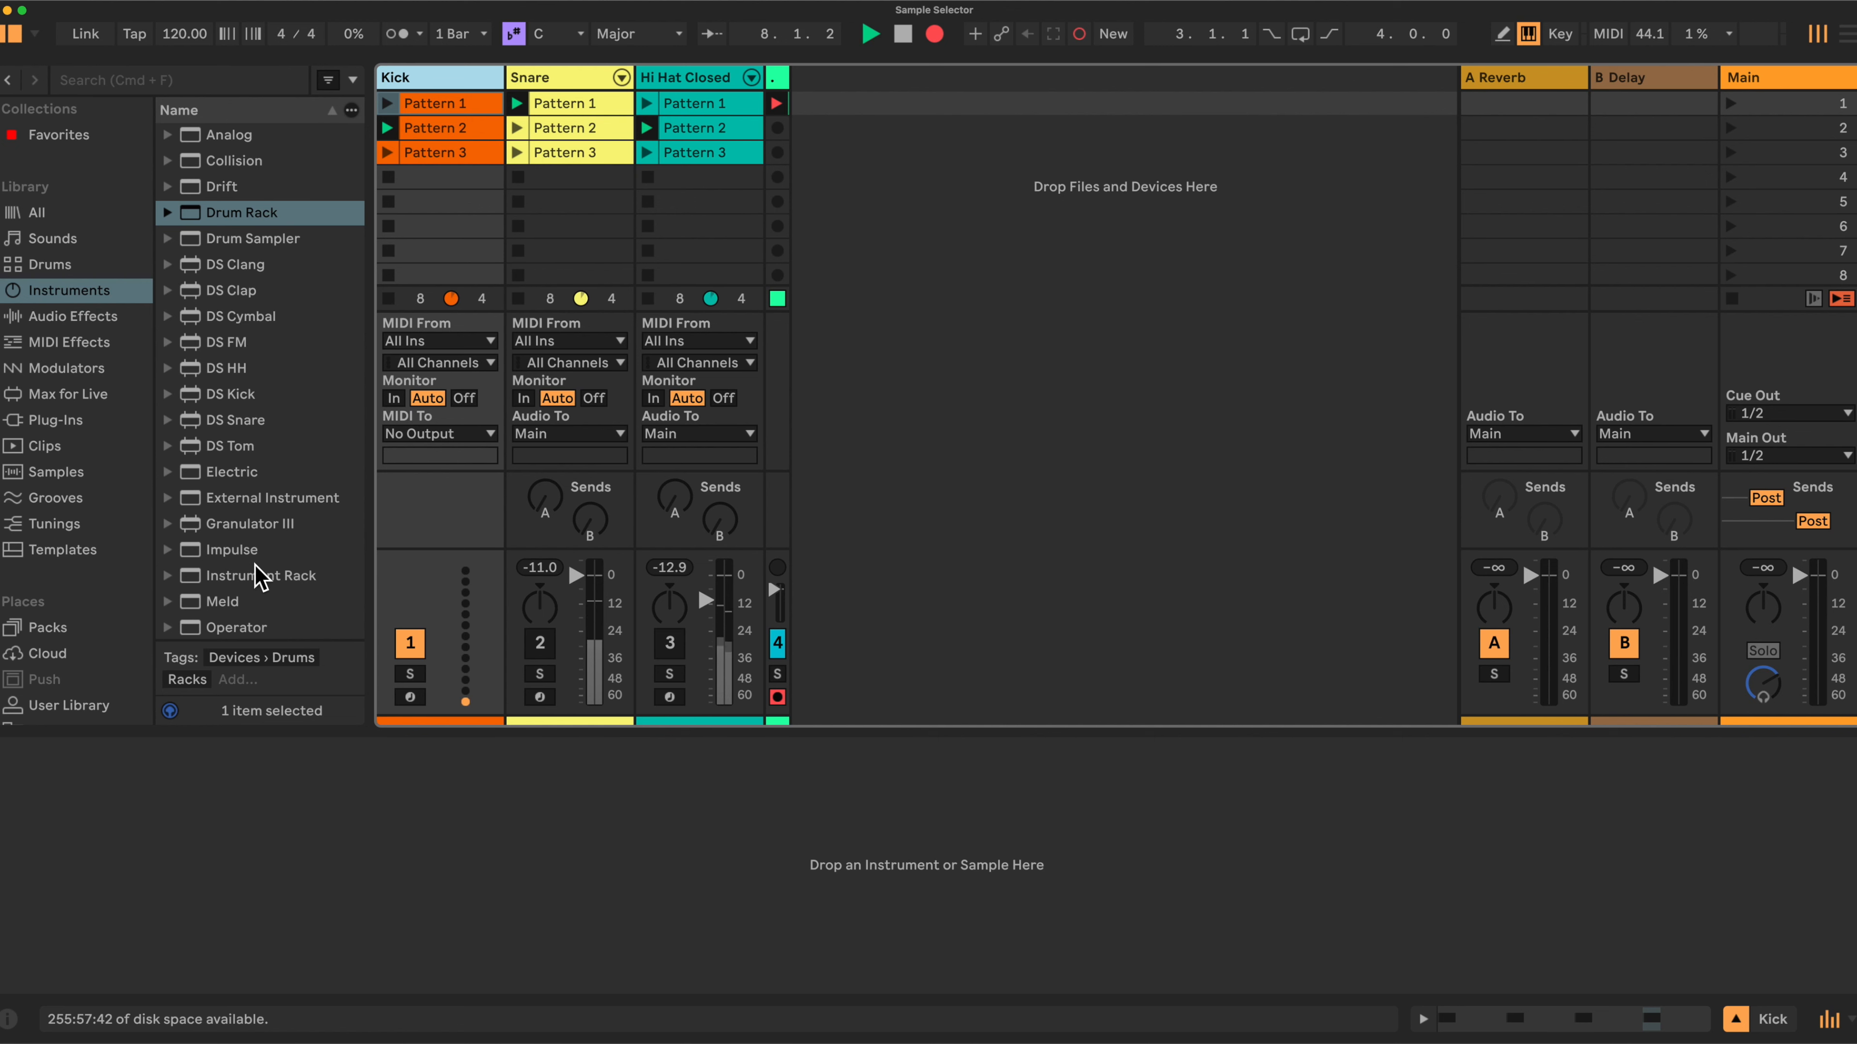
Insert an Instrument Rack on the Kick track and place a Drum Rack inside it.
{"action": "left_click_drag", "start_coordinate": [260, 578], "coordinate": [333, 836]}
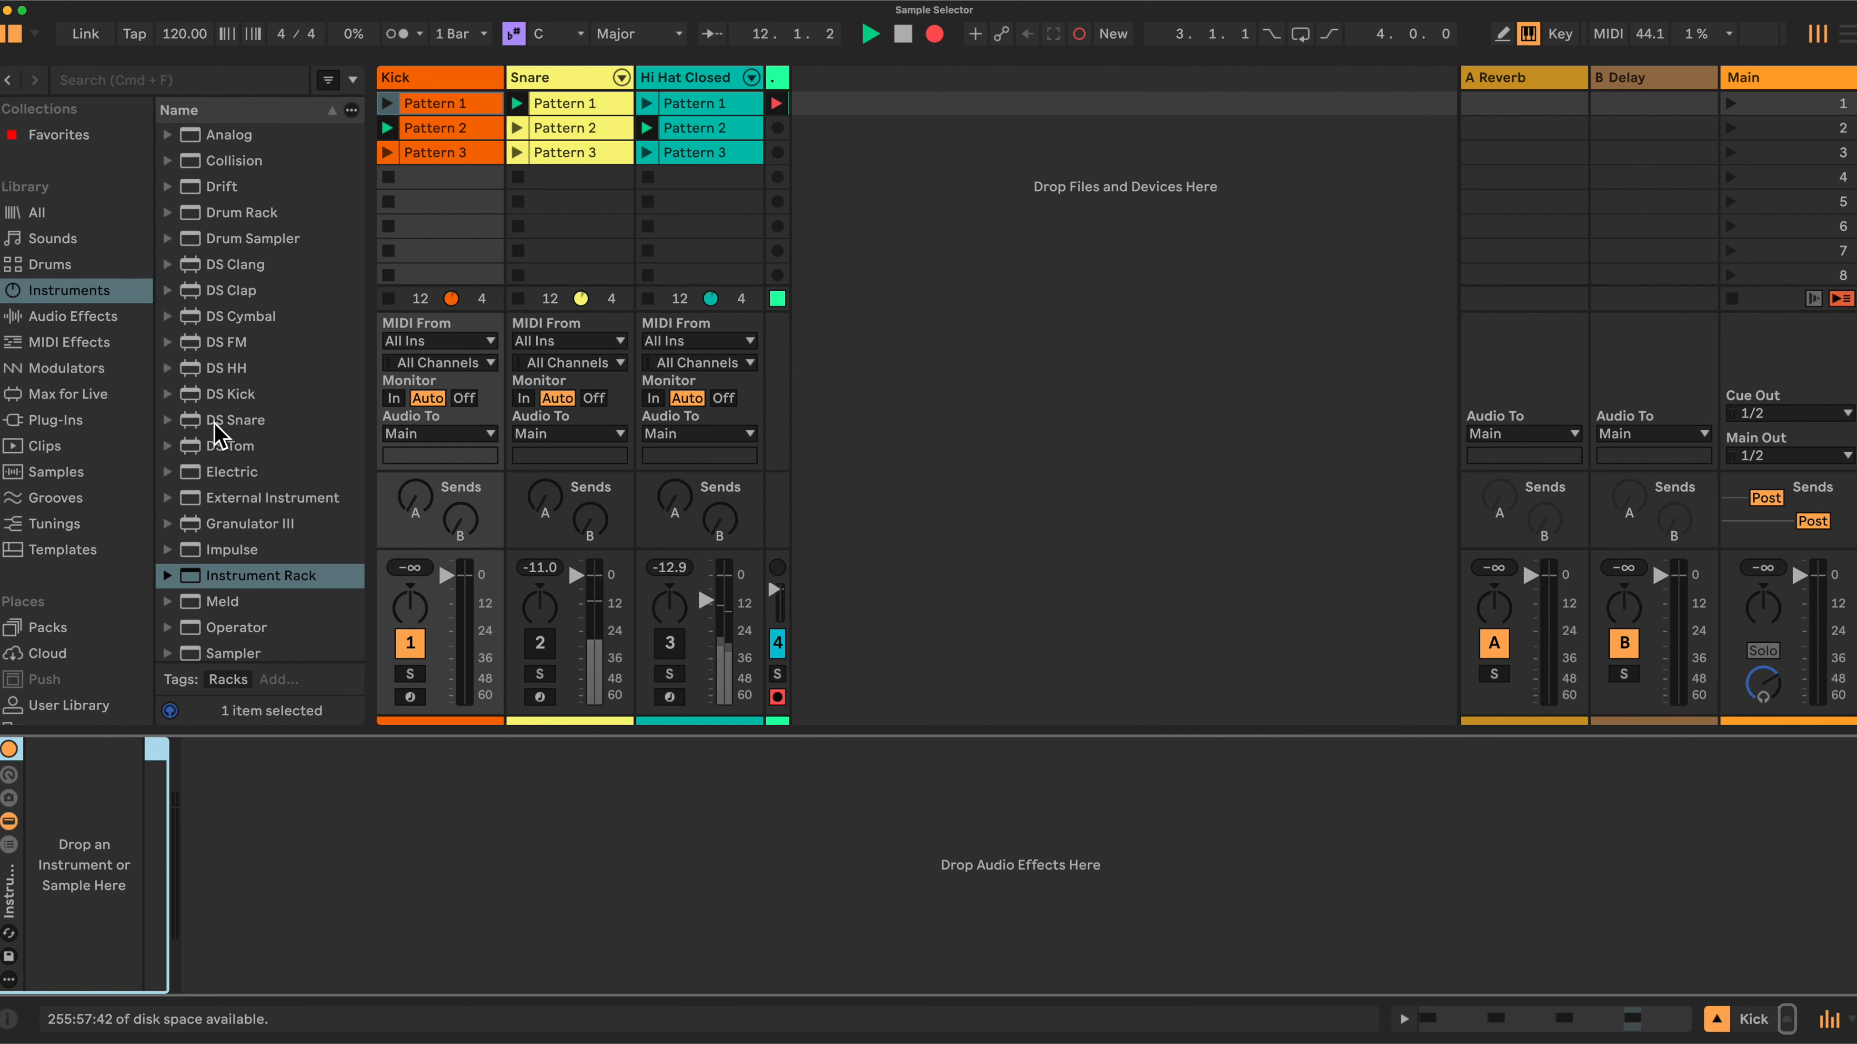
{"action": "left_click", "coordinate": [237, 219]}
{"action": "left_click_drag", "start_coordinate": [237, 223], "coordinate": [93, 799]}
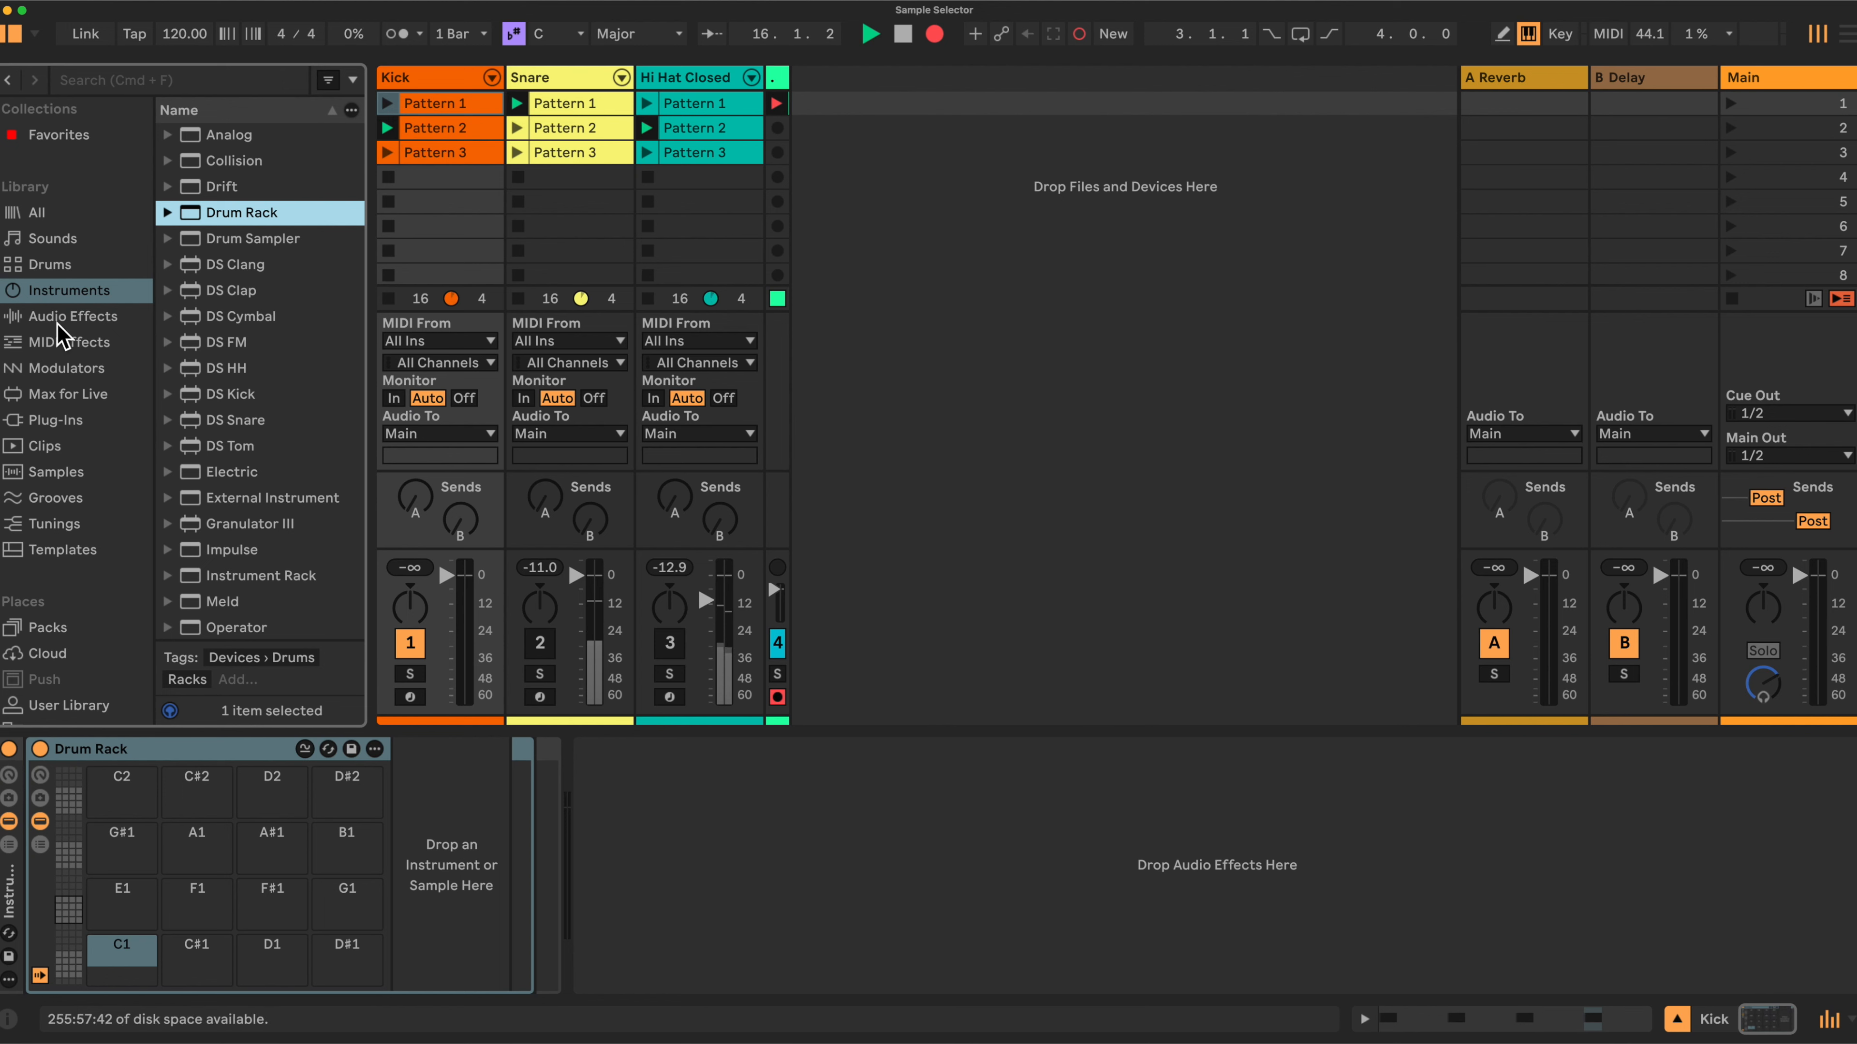
Add the Pitch MIDI effect into the rack chain in front of the Drum Rack.
{"action": "left_click", "coordinate": [63, 341]}
{"action": "scroll", "coordinate": [277, 550], "scroll_direction": "down", "scroll_amount": 5}
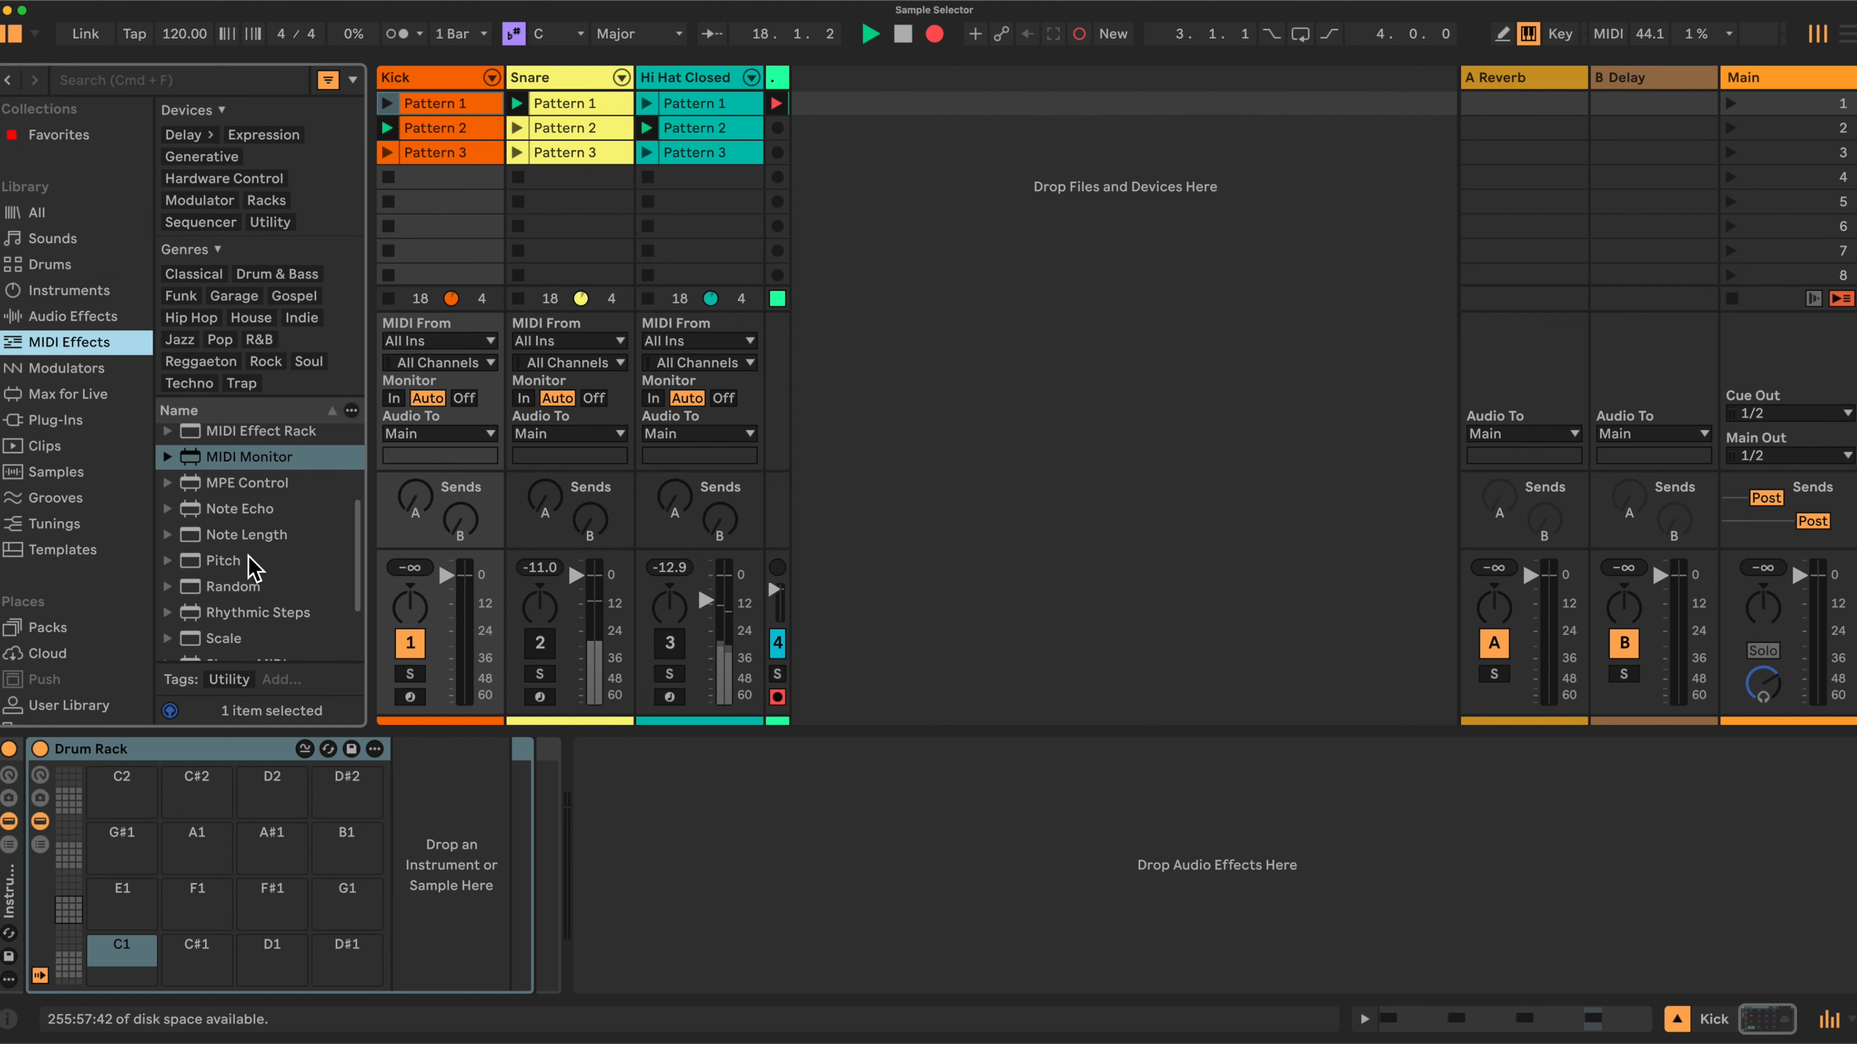
{"action": "left_click", "coordinate": [221, 562]}
{"action": "left_click_drag", "start_coordinate": [223, 571], "coordinate": [33, 856]}
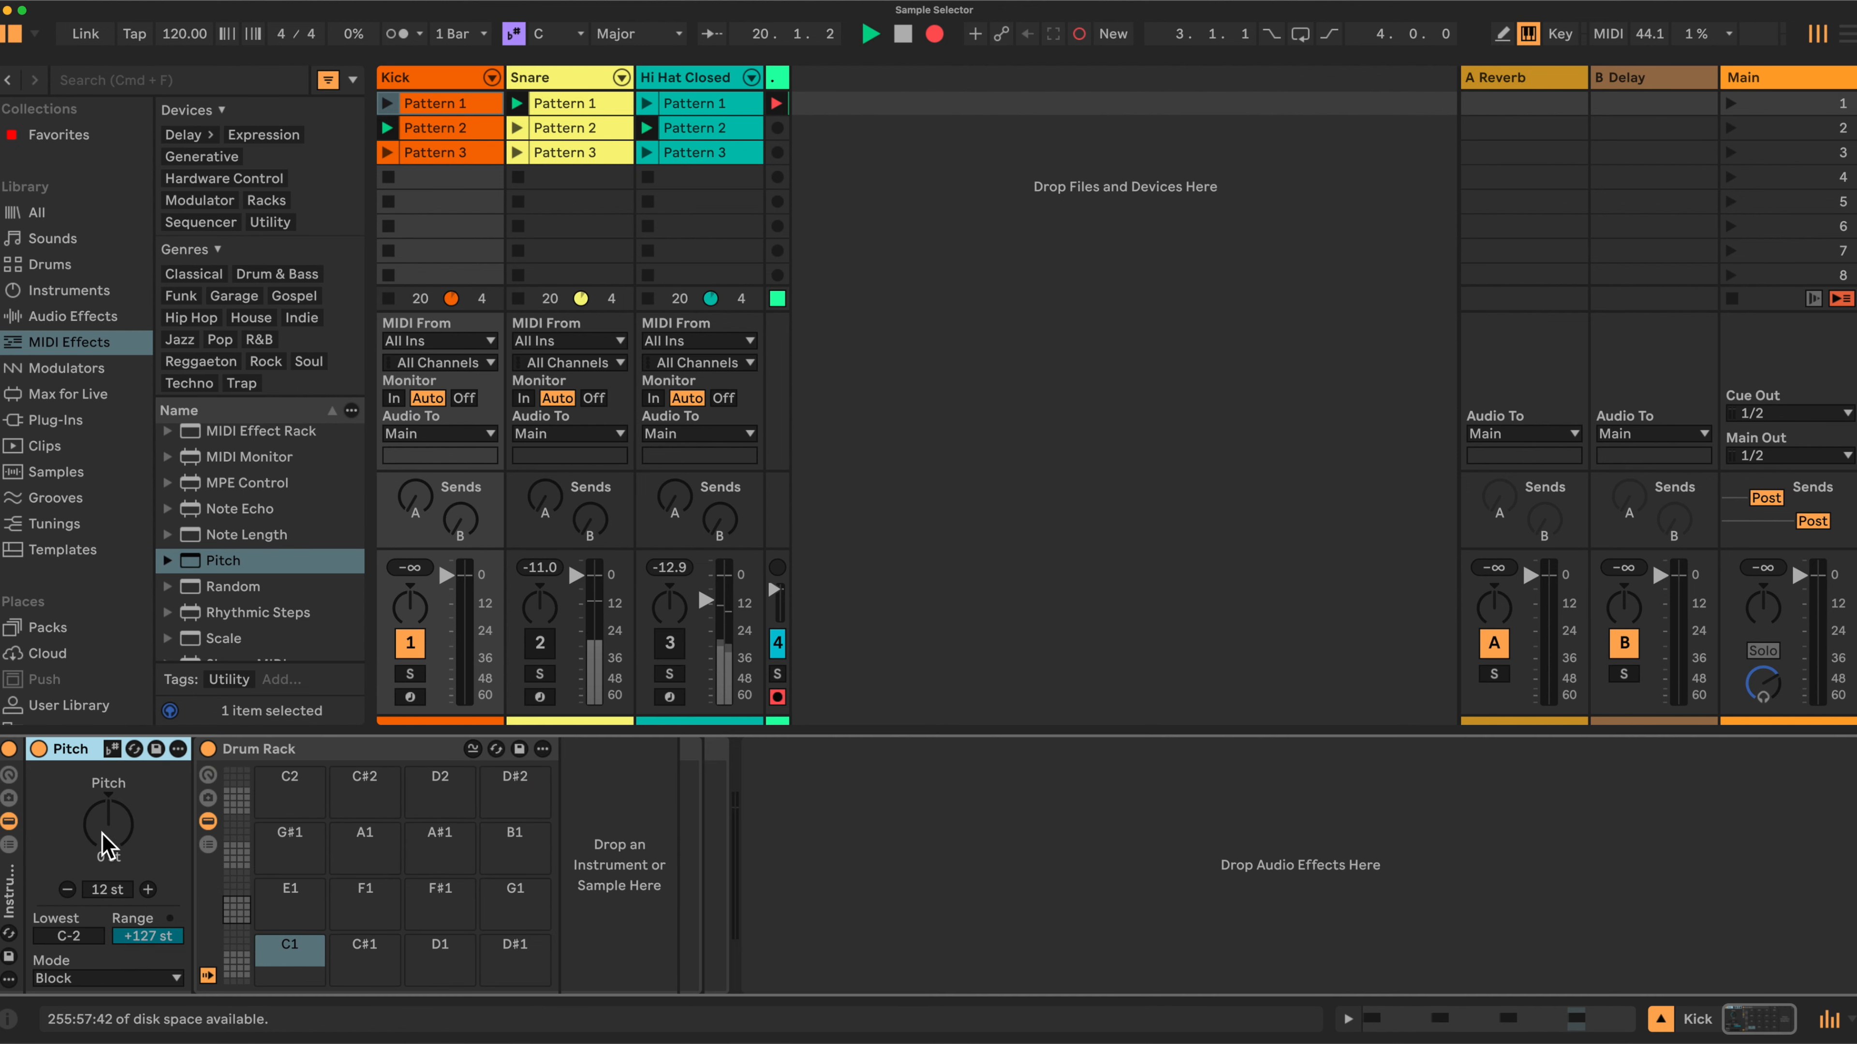
Show the Instrument Rack's macro controls and reduce them to a single macro.
{"action": "left_click", "coordinate": [9, 779]}
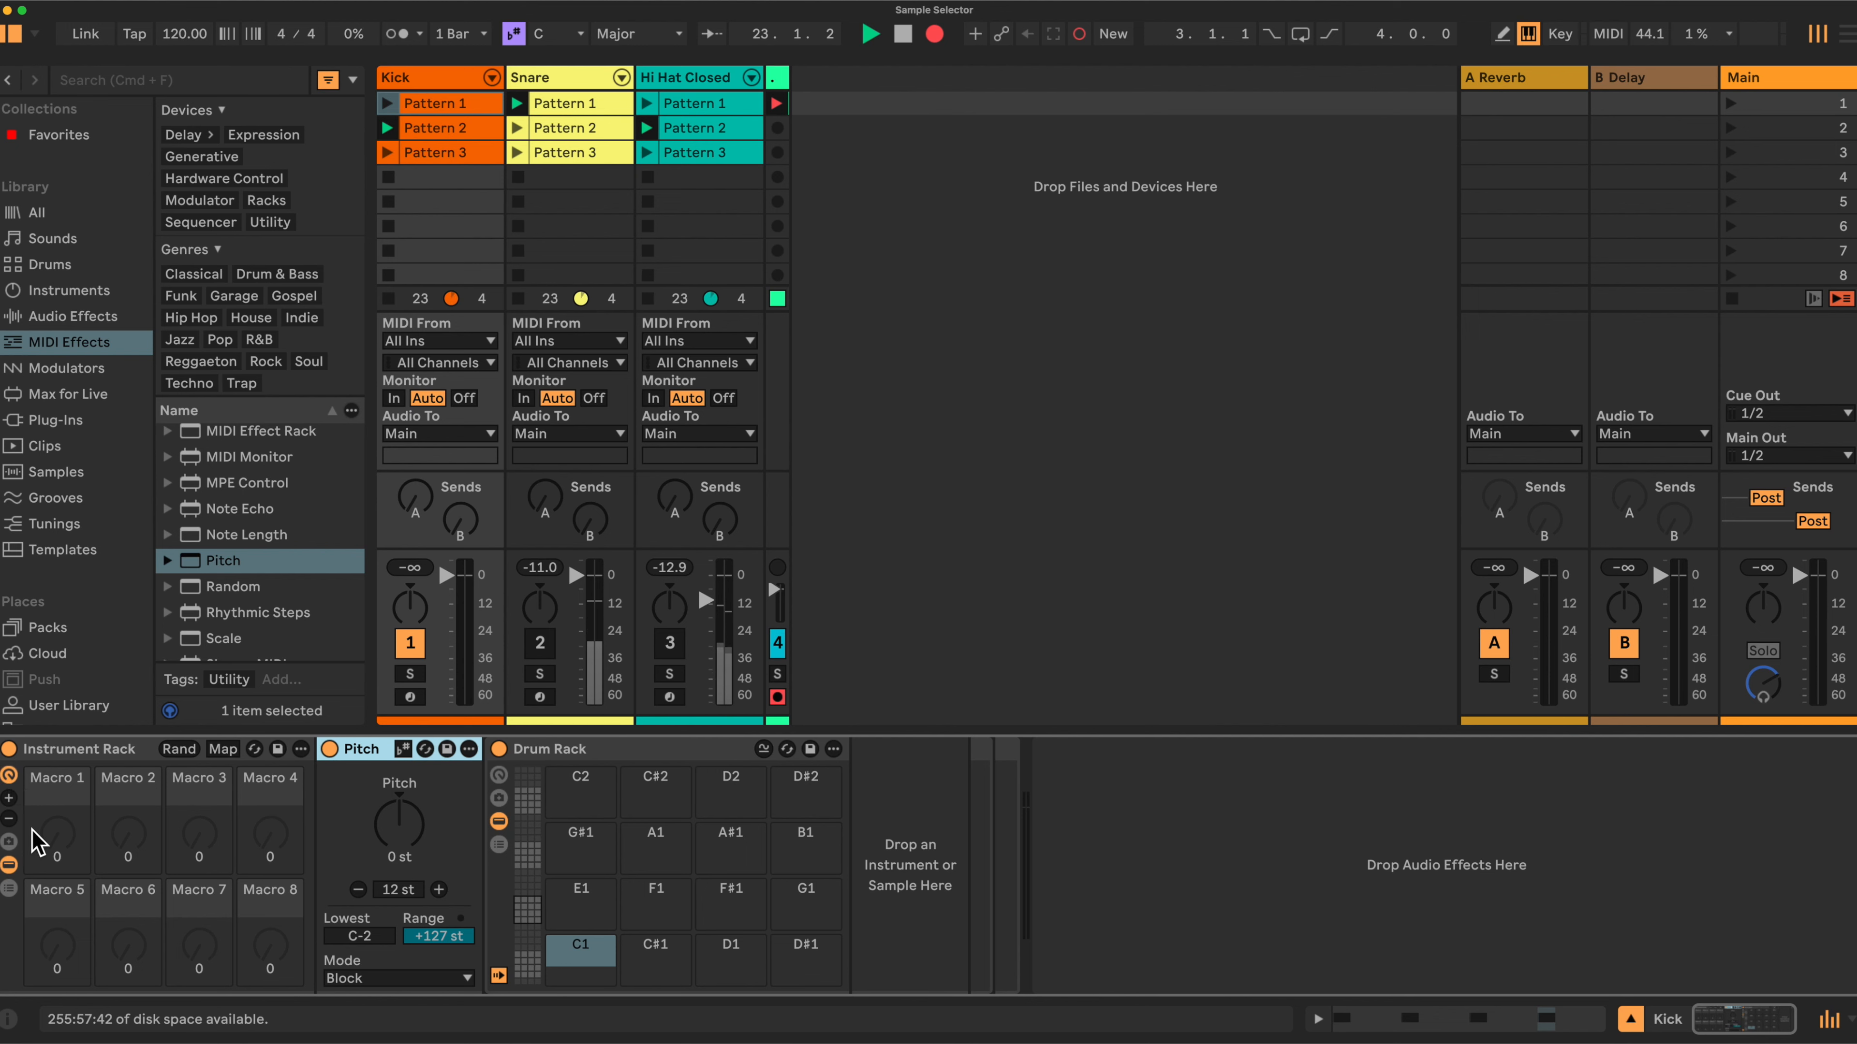
{"action": "left_click", "coordinate": [9, 819]}
{"action": "left_click", "coordinate": [8, 819]}
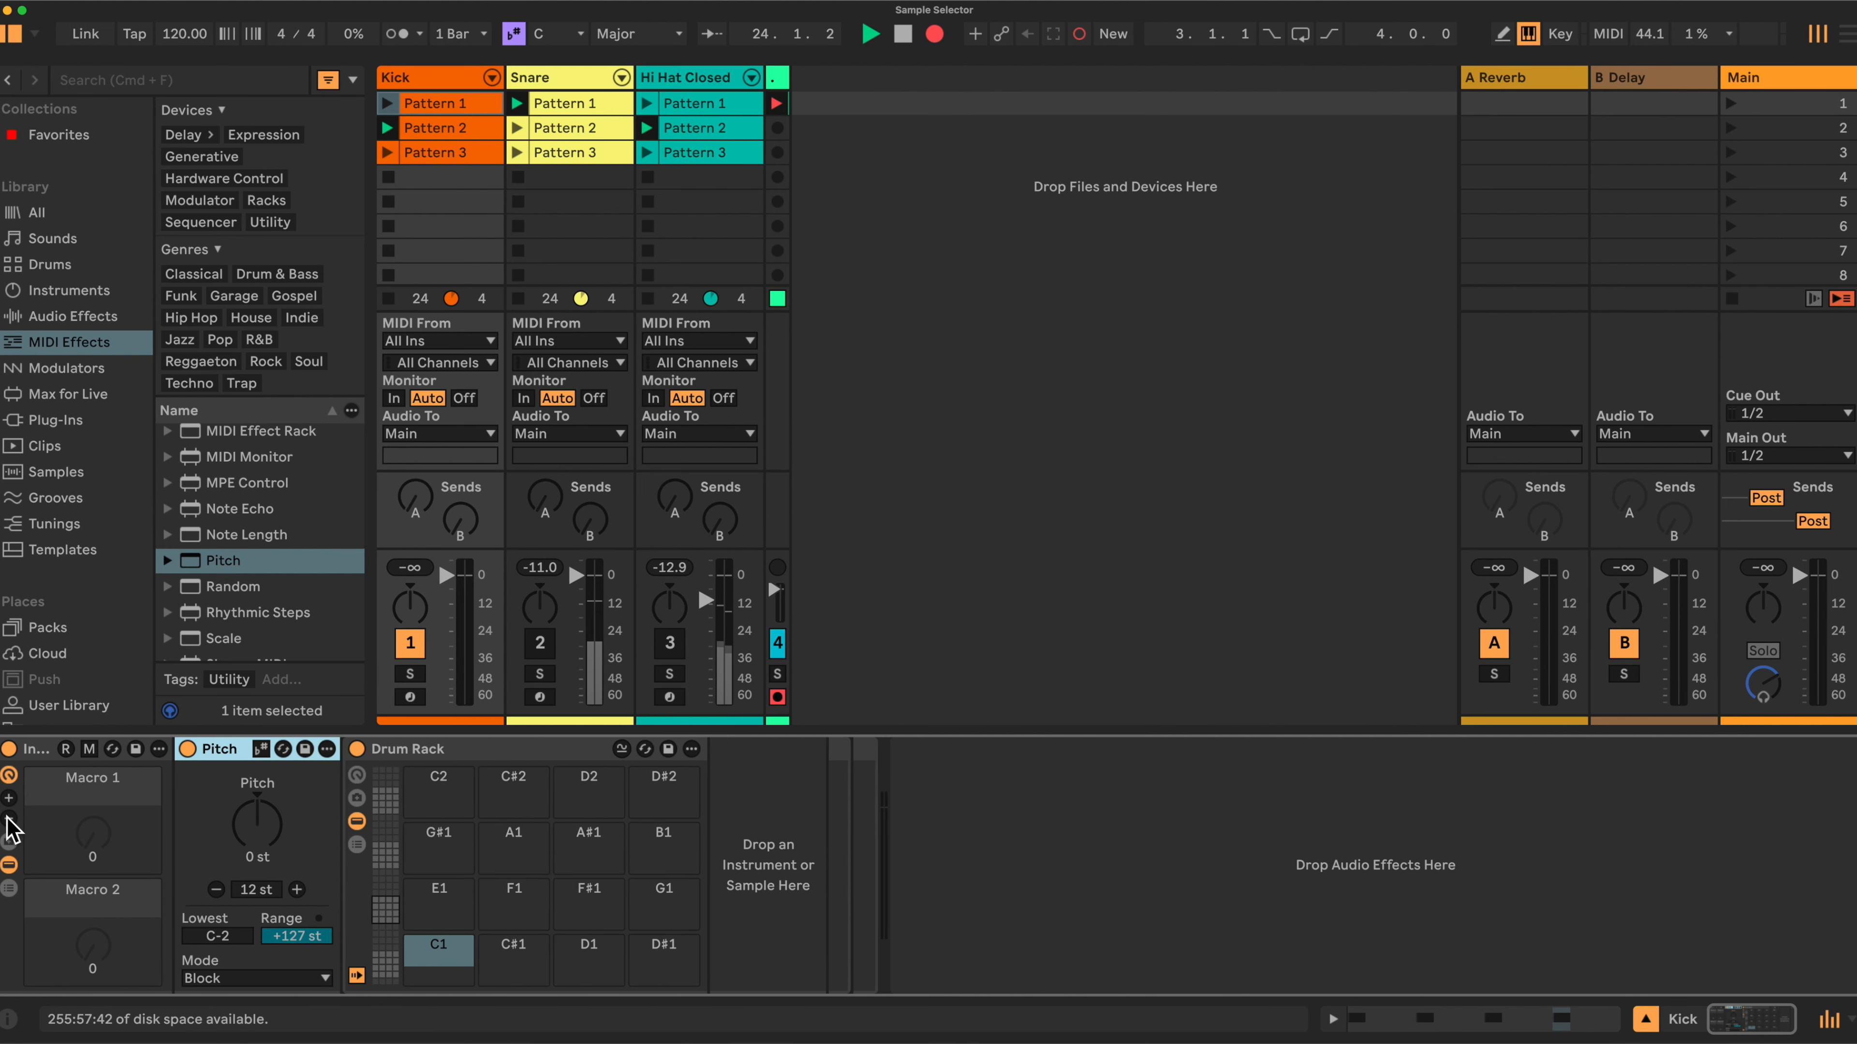
{"action": "left_click", "coordinate": [8, 819]}
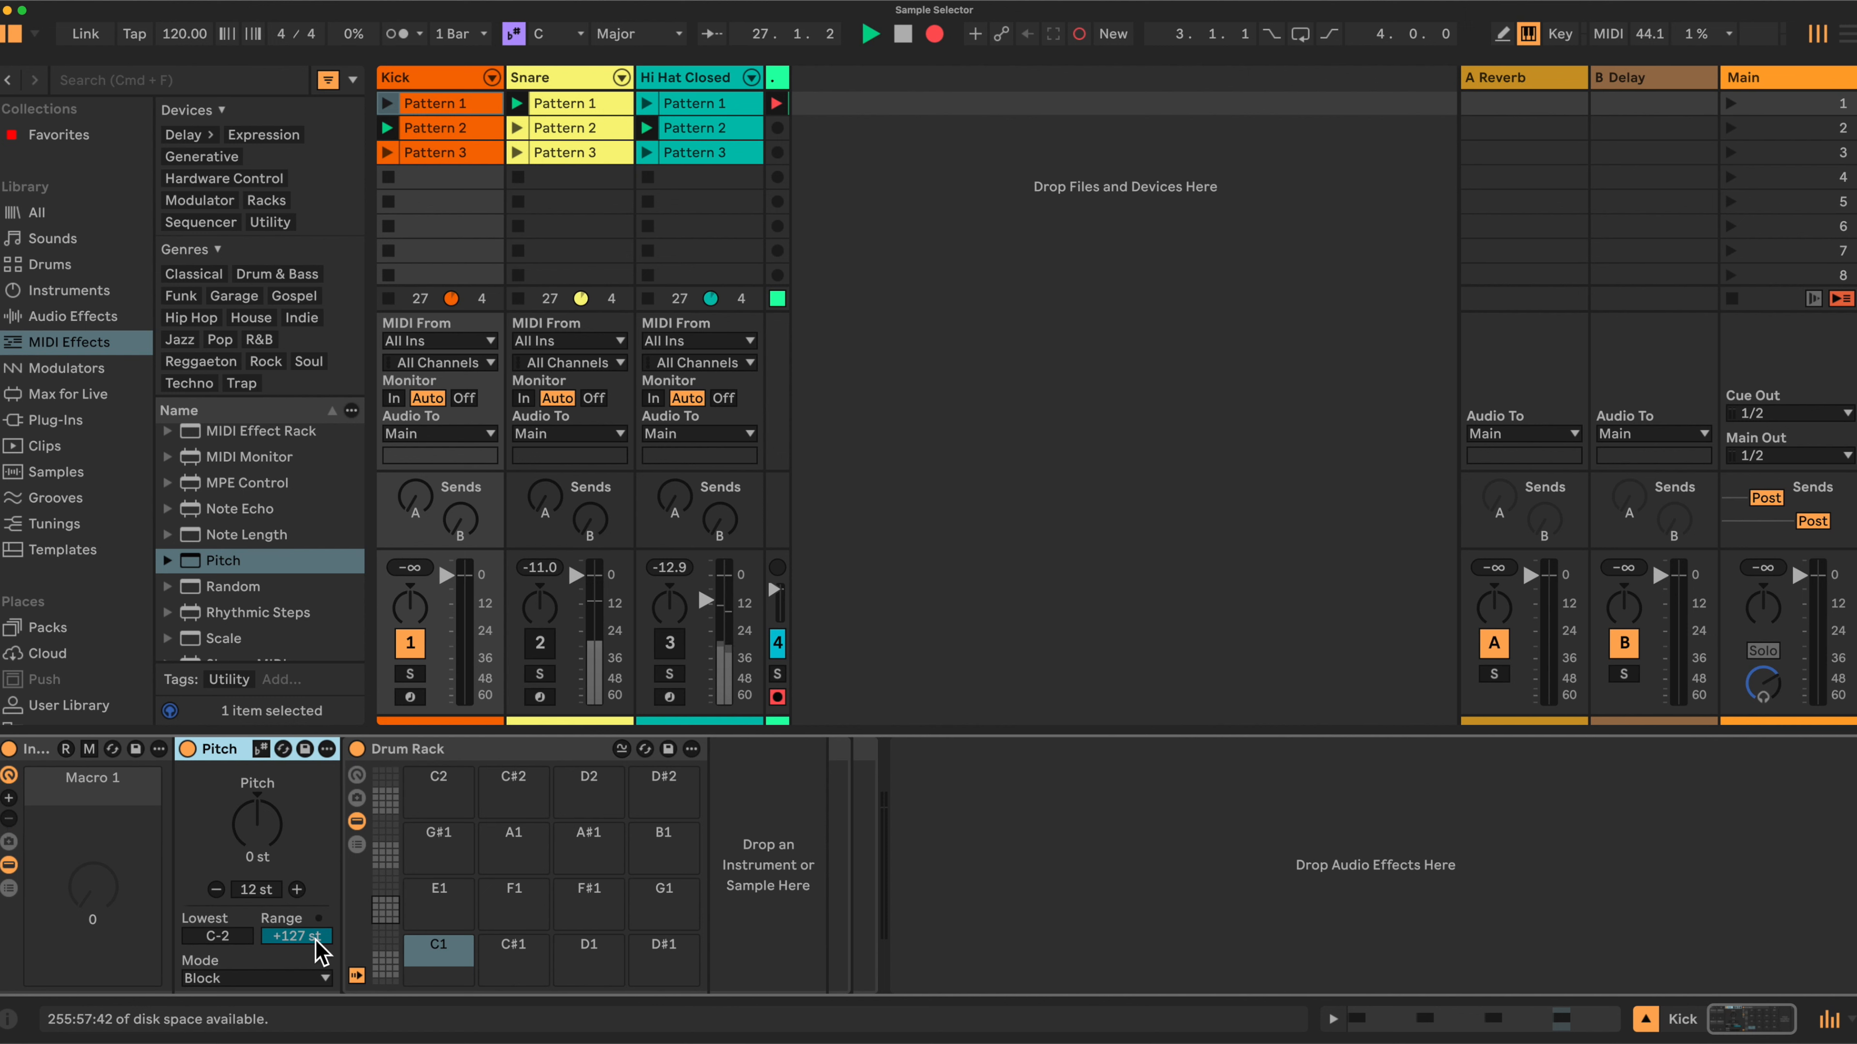
Set the Pitch device's Lowest note to C1 and its Range to 0 st.
{"action": "left_click", "coordinate": [234, 937]}
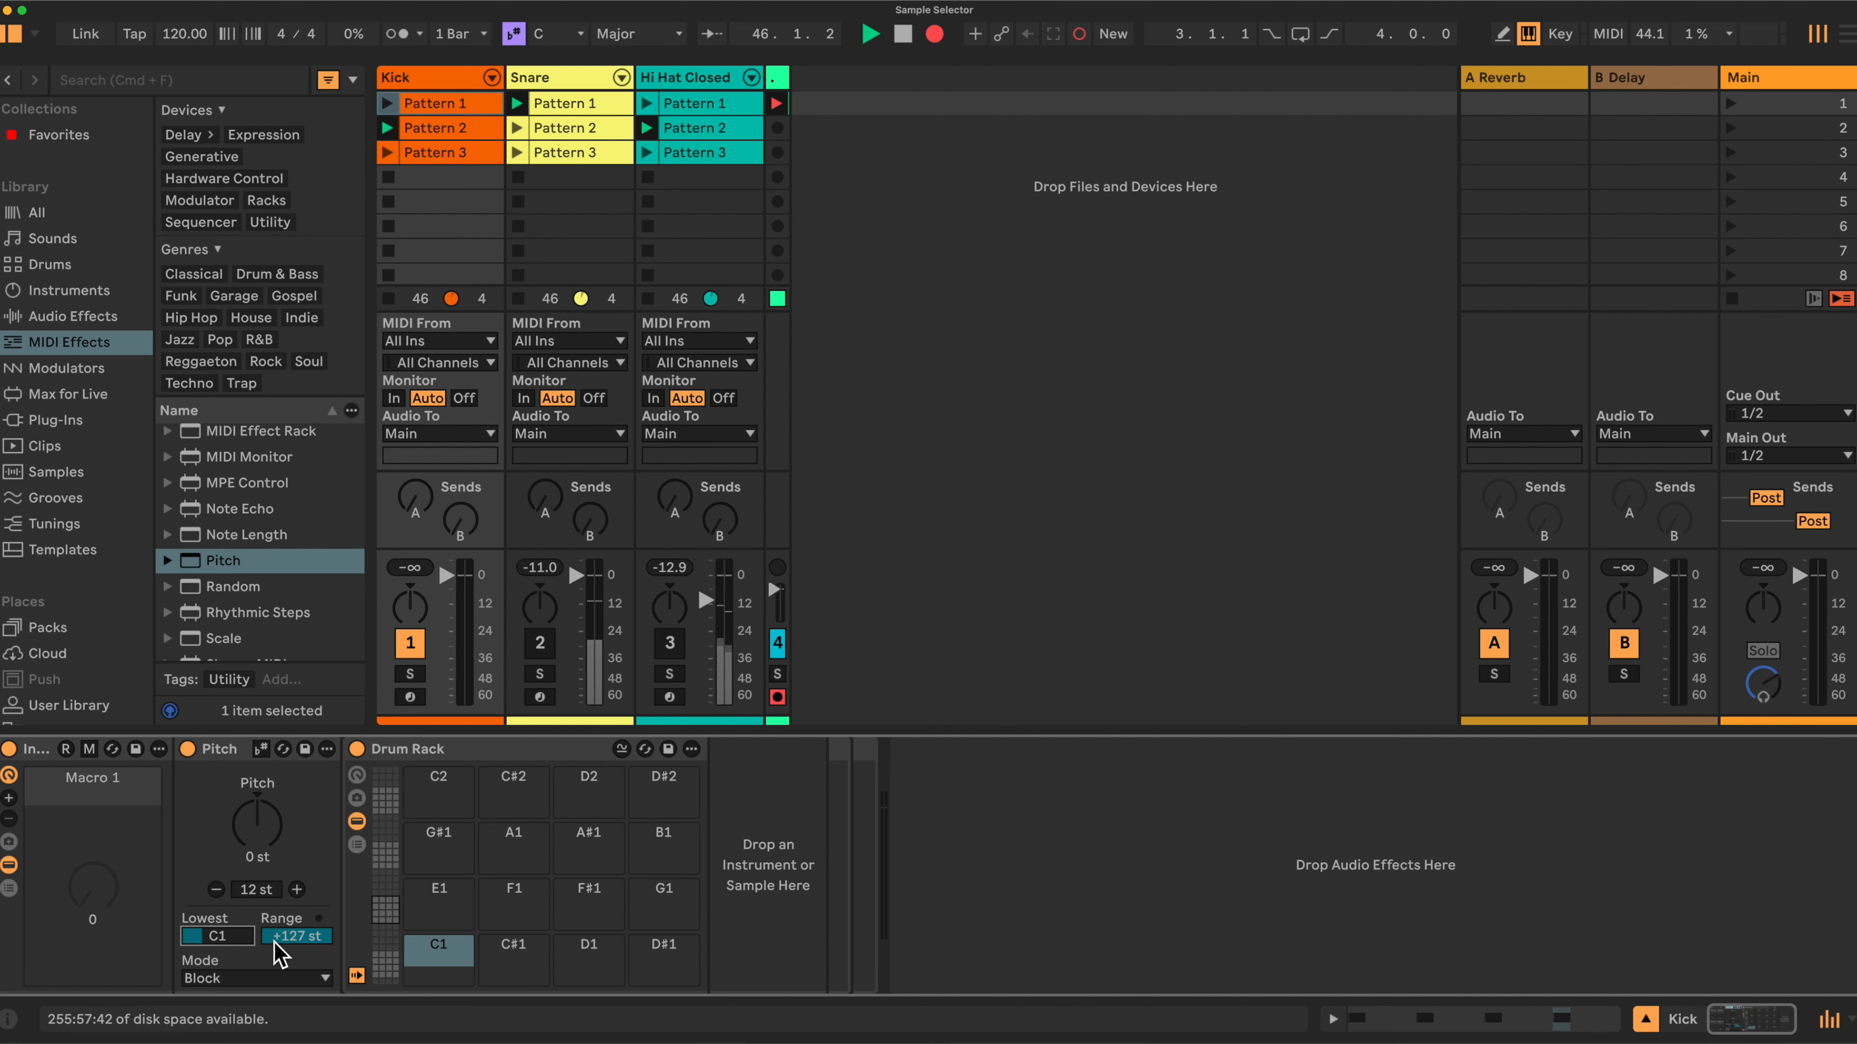
{"action": "left_click", "coordinate": [301, 935]}
{"action": "type", "text": "0"}
{"action": "key", "text": "Return"}
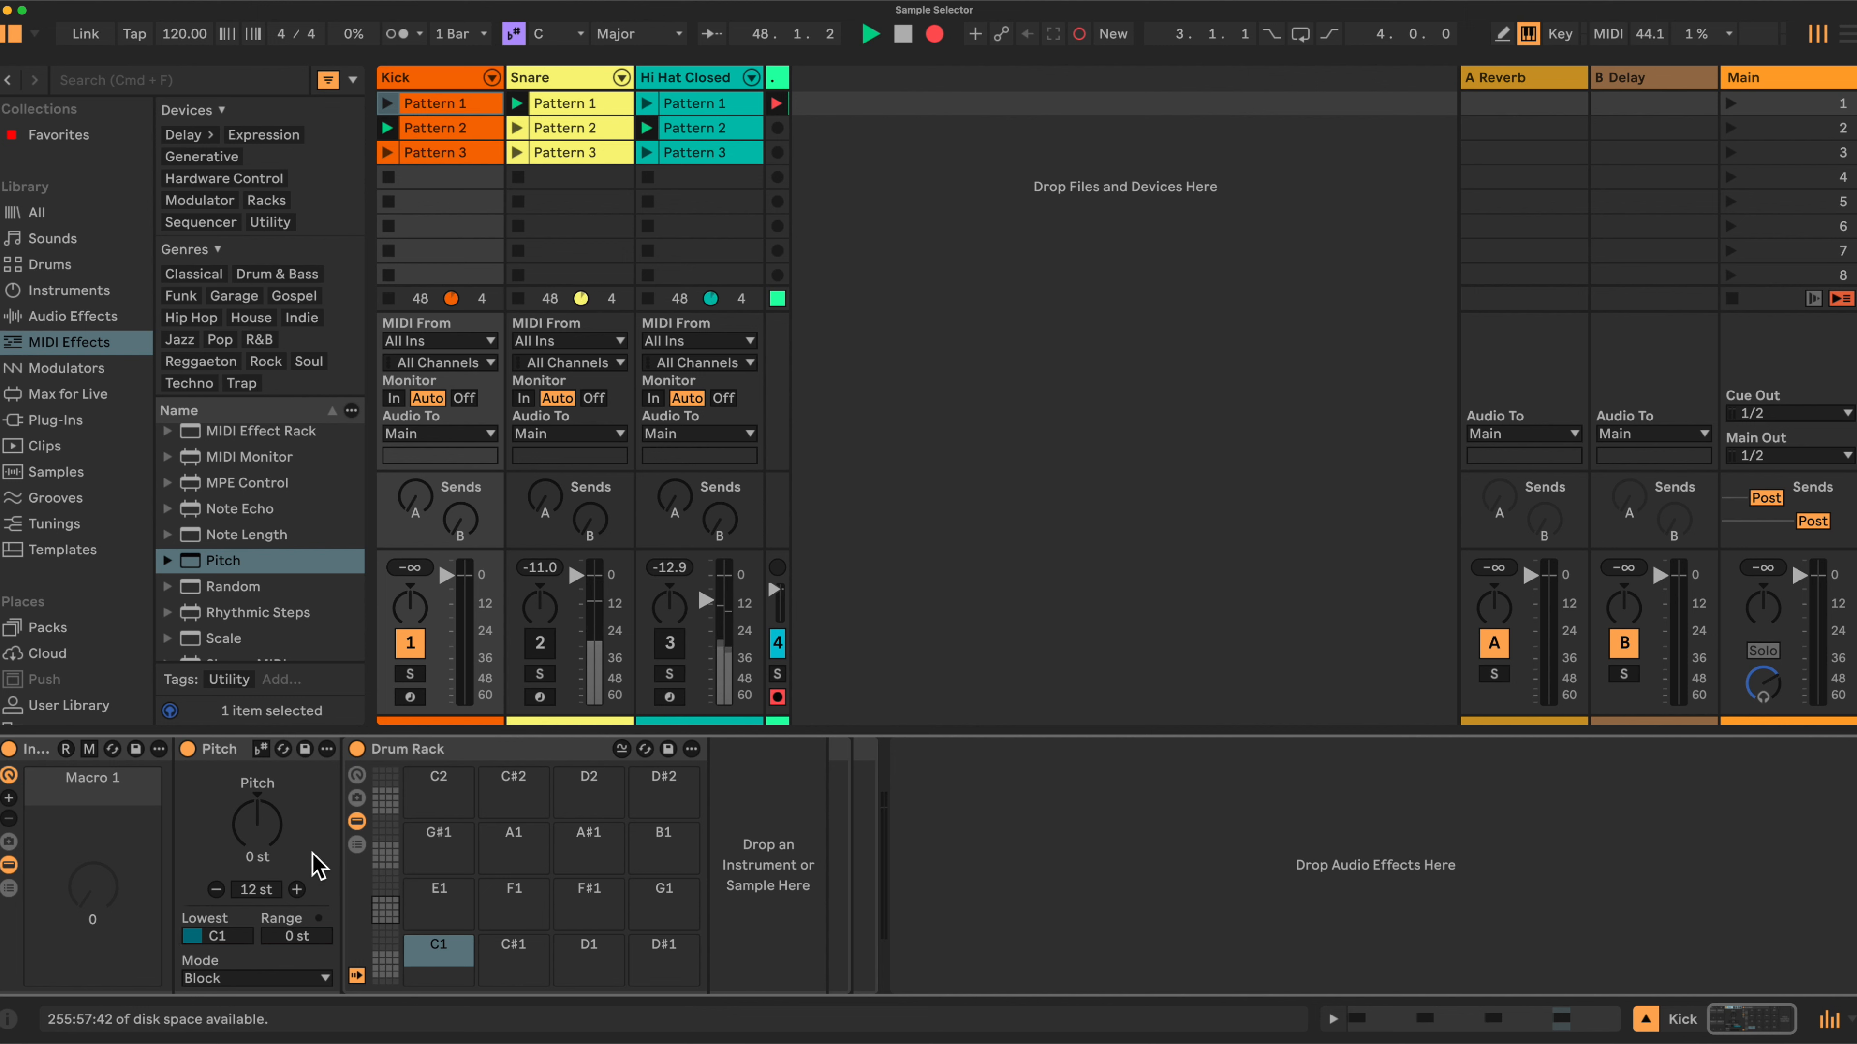
Map the single macro to the Pitch device's Pitch parameter.
{"action": "left_click", "coordinate": [89, 749]}
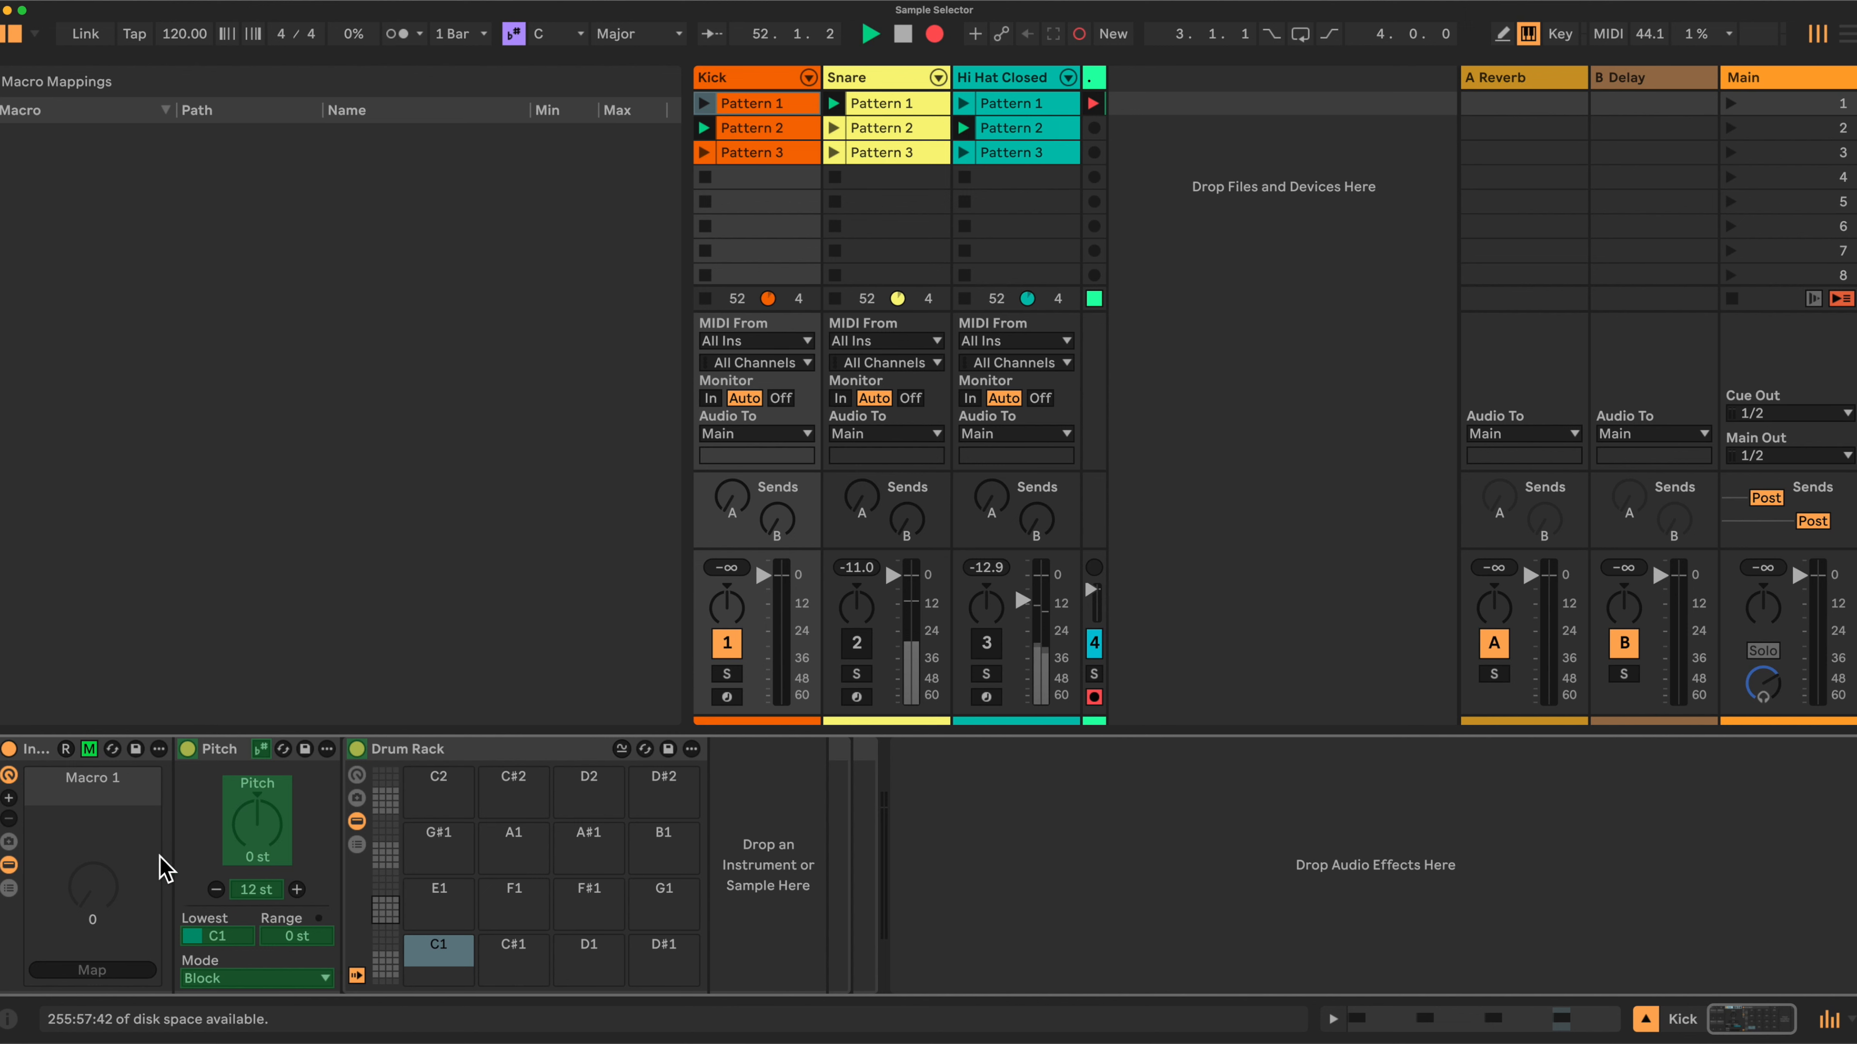
{"action": "left_click", "coordinate": [251, 826]}
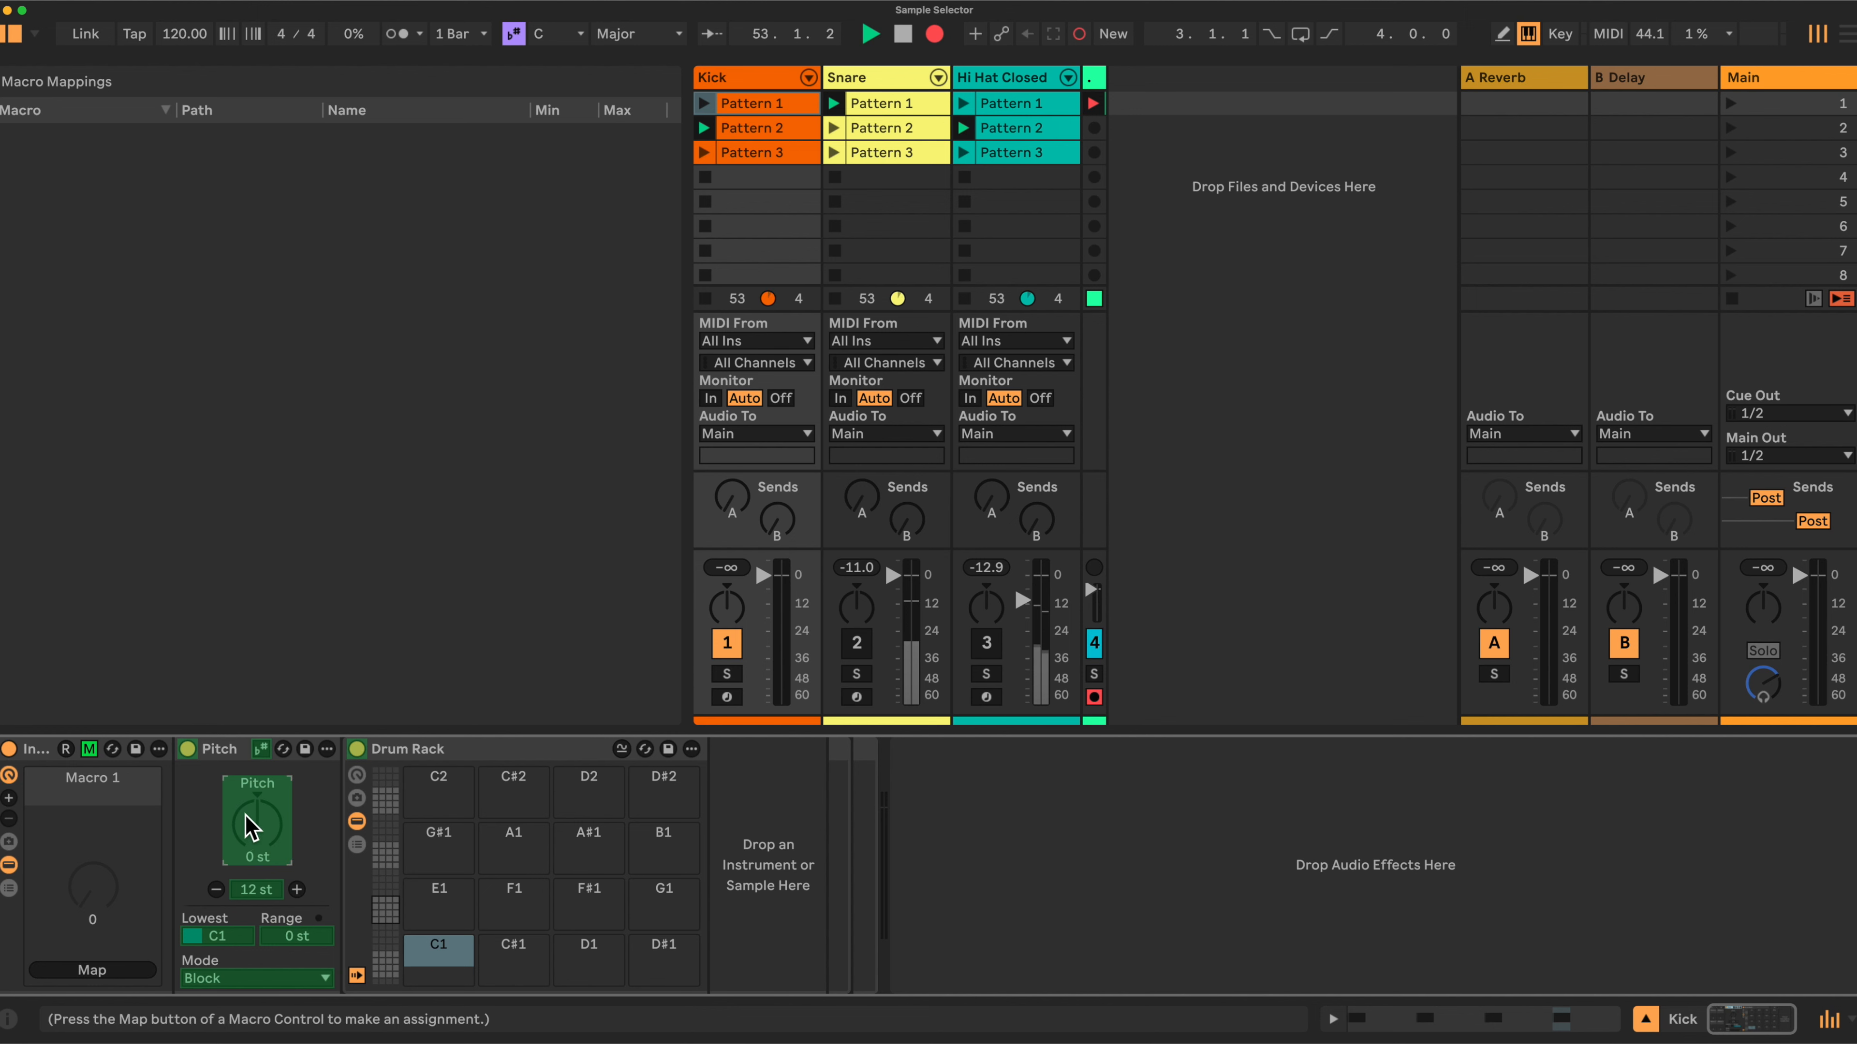
{"action": "left_click", "coordinate": [93, 970]}
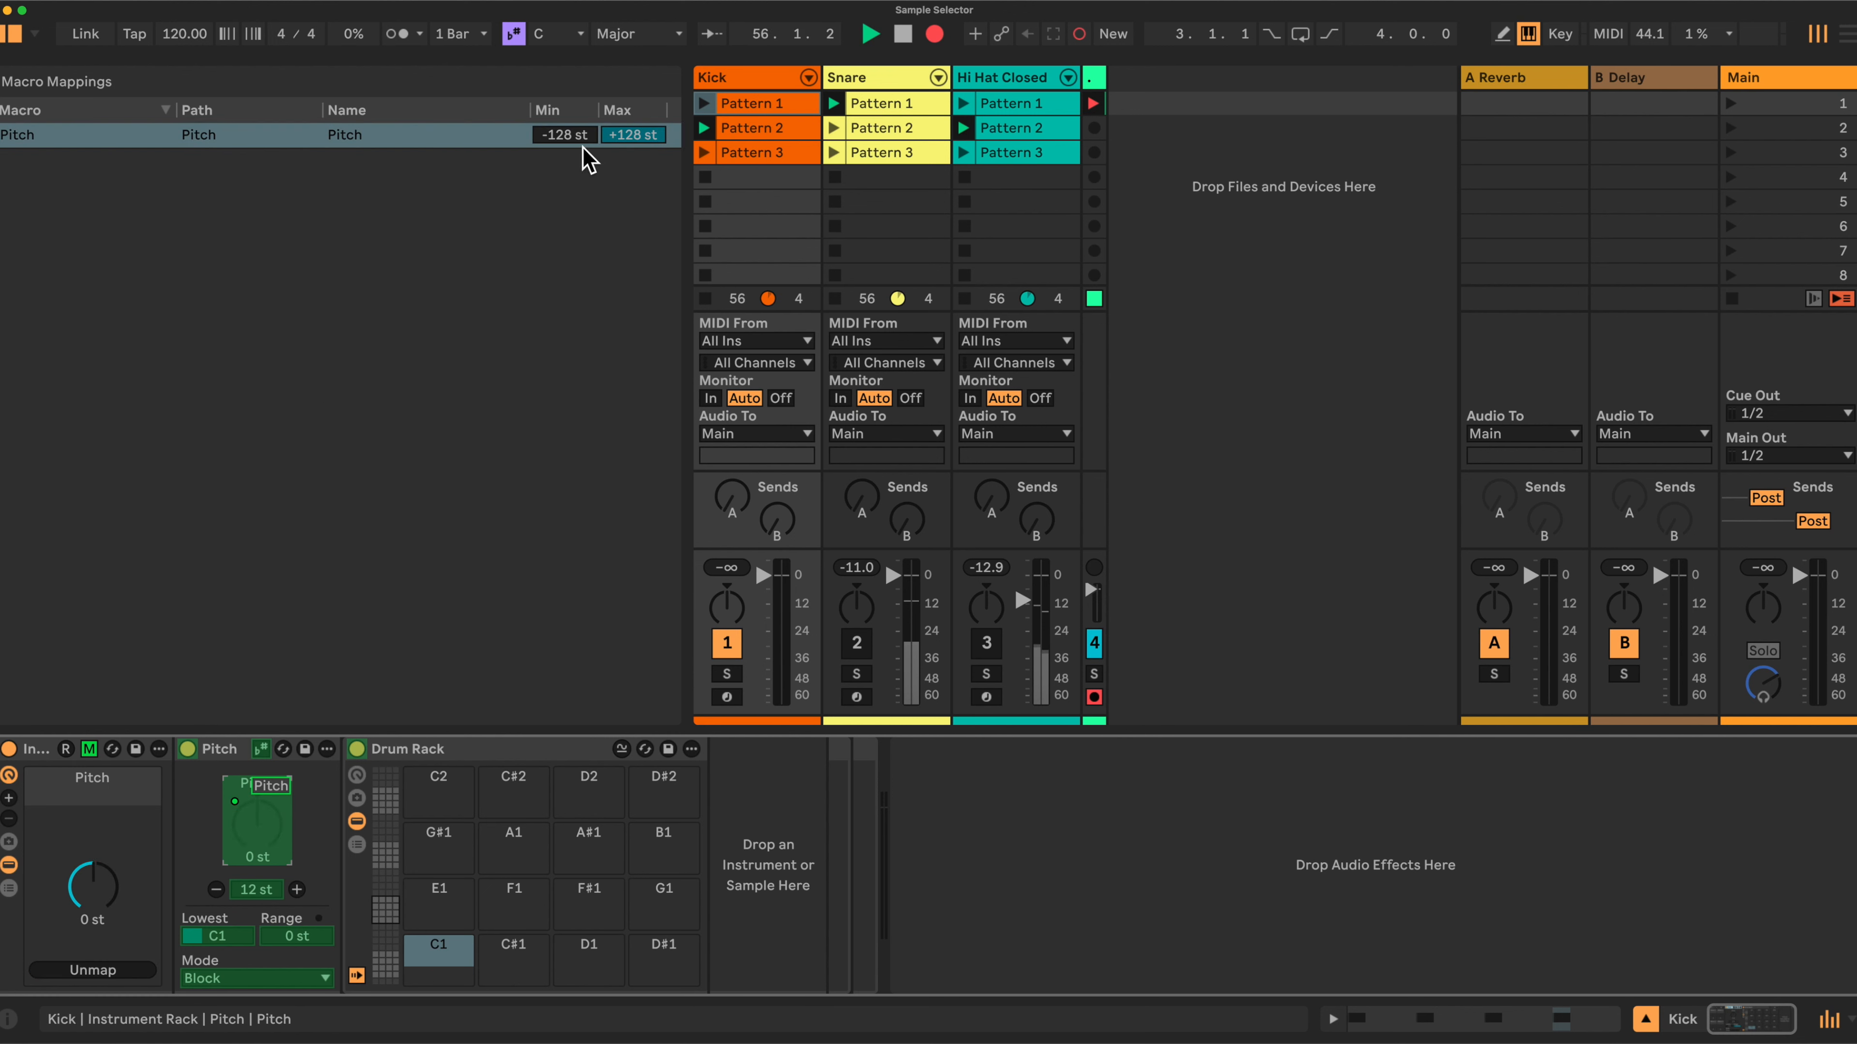
Set the macro mapping range to a minimum of 0 st and a maximum of +47 st, then leave mapping mode.
{"action": "left_click", "coordinate": [561, 135]}
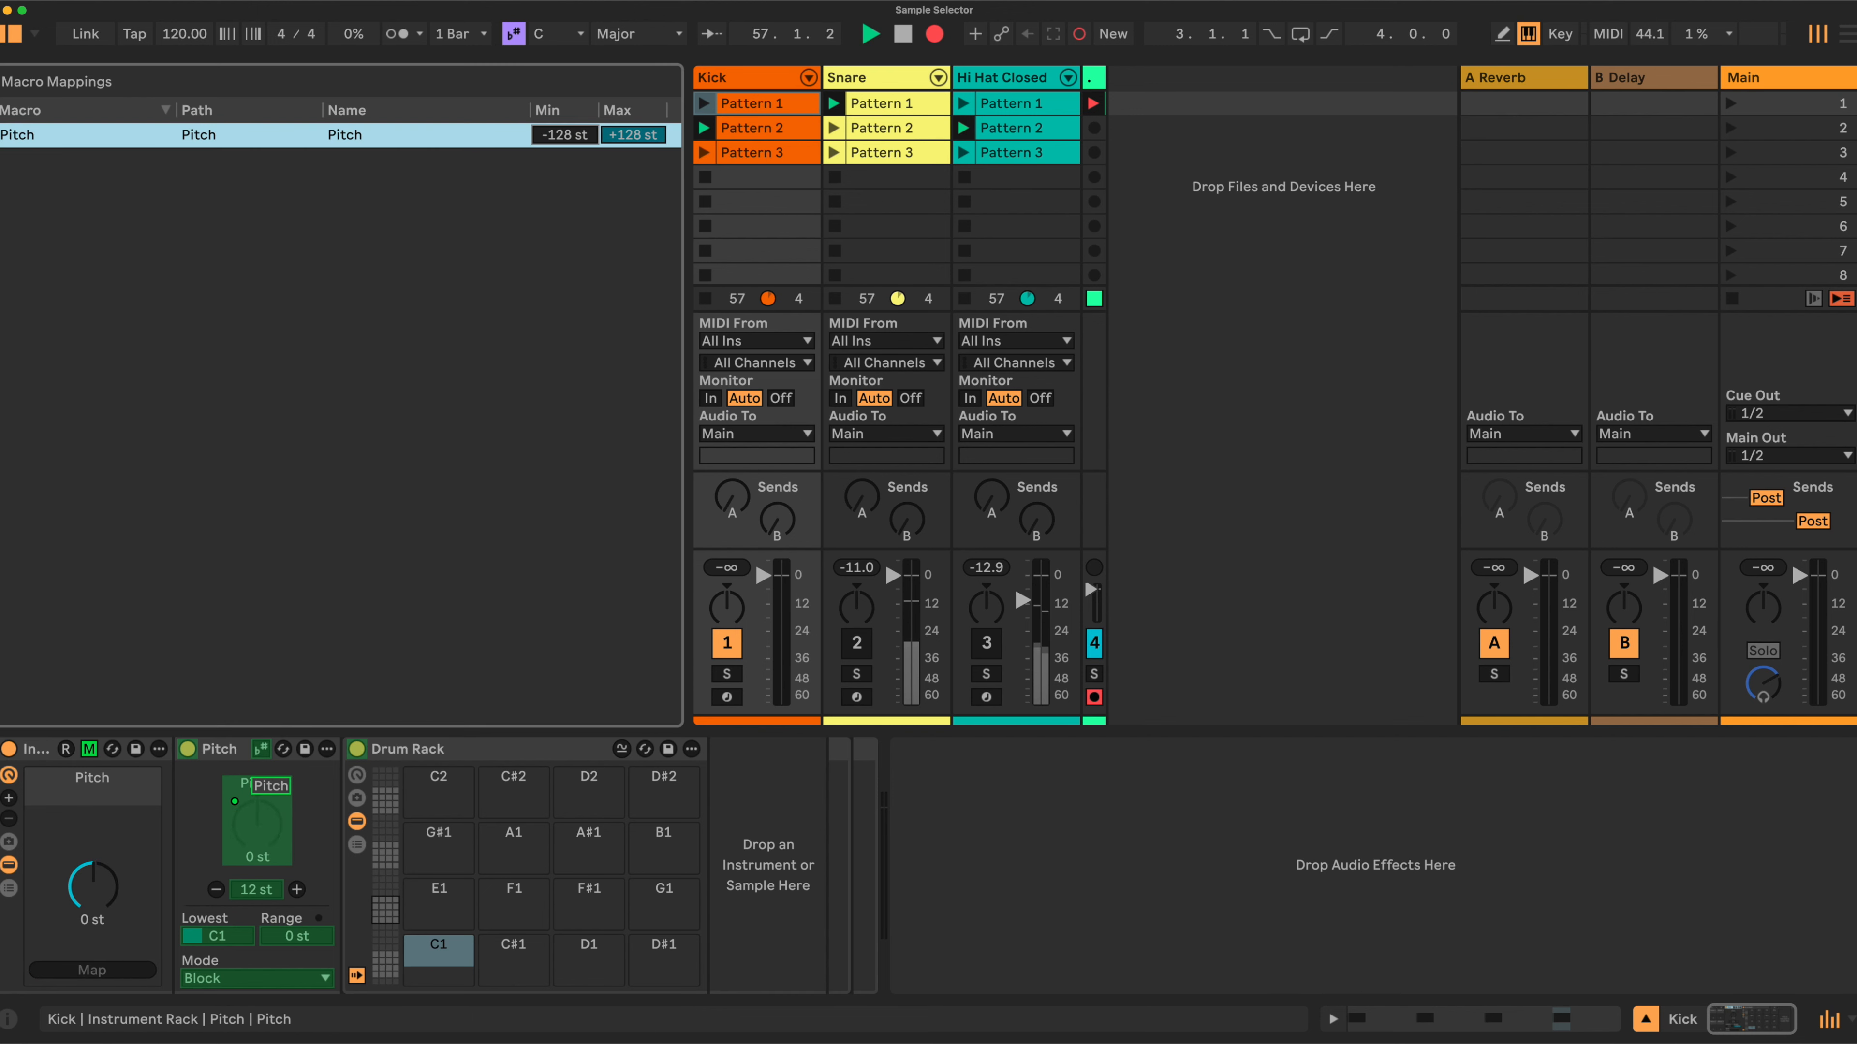
{"action": "type", "text": "0"}
{"action": "left_click", "coordinate": [633, 134]}
{"action": "type", "text": "48"}
{"action": "key", "text": "Return"}
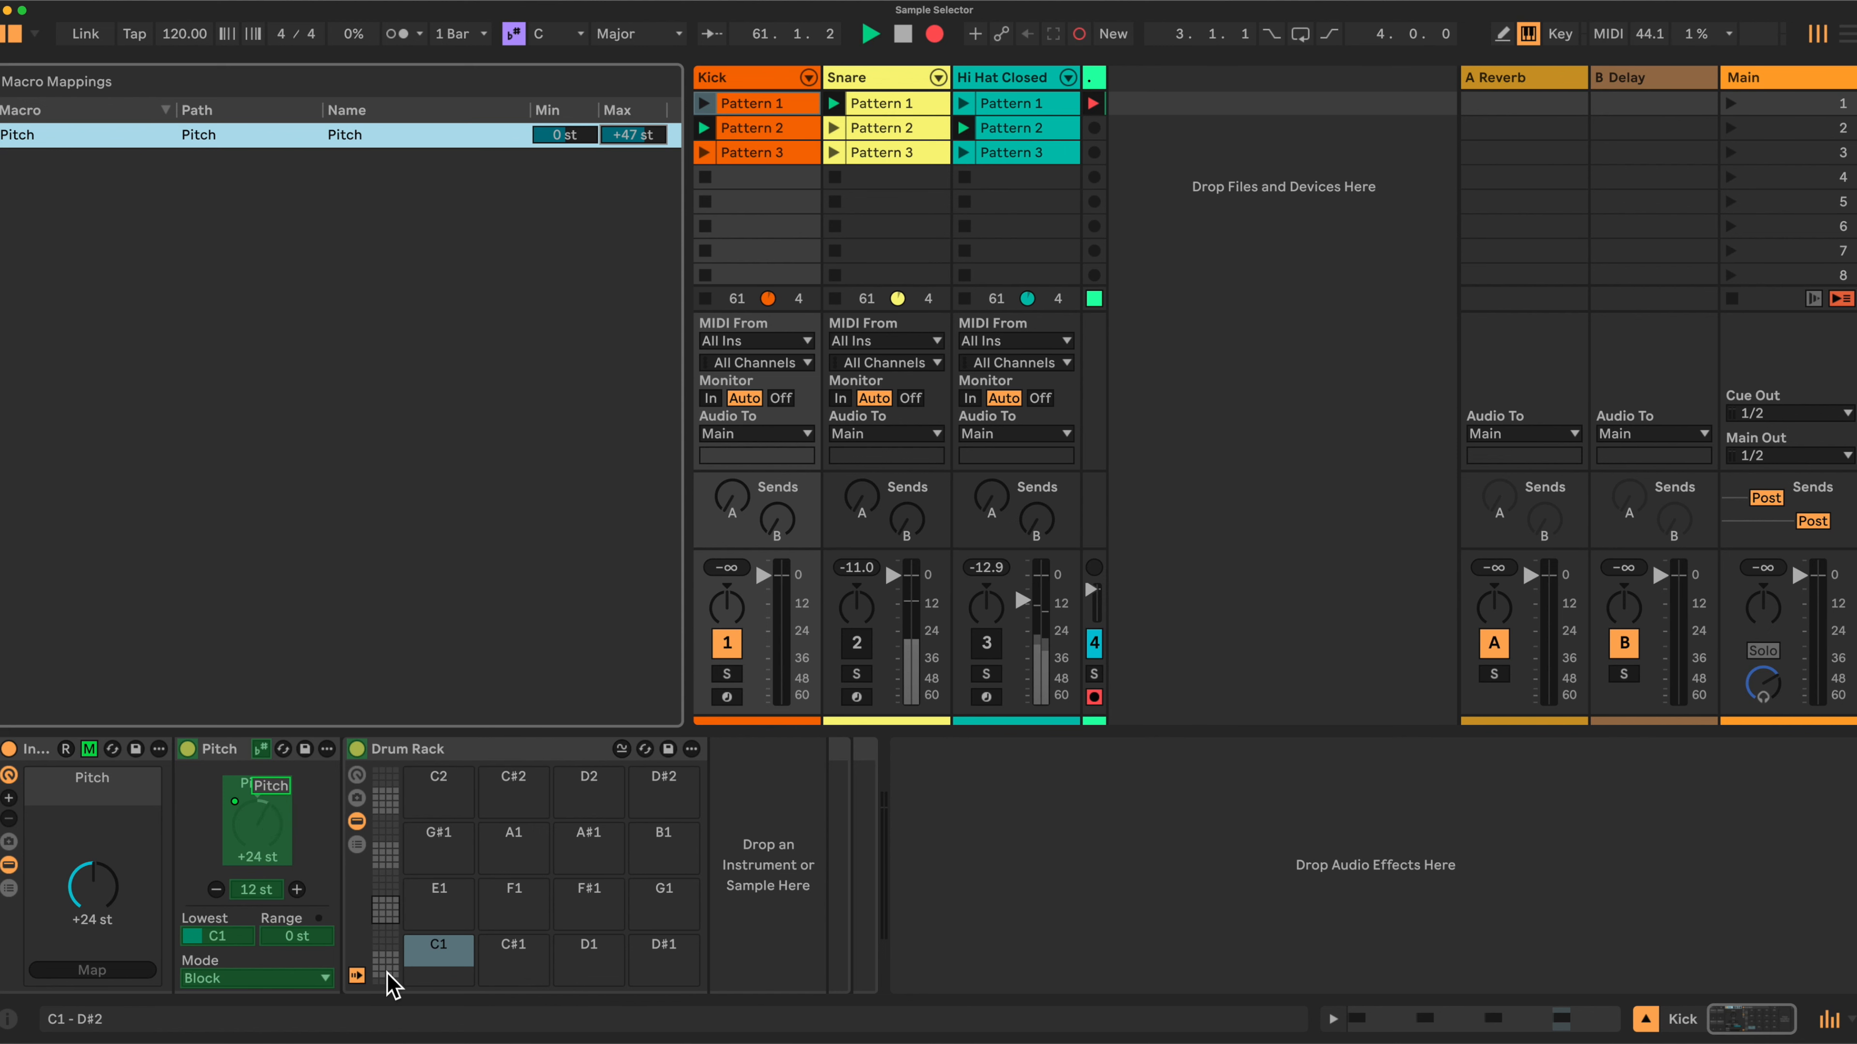
{"action": "left_click", "coordinate": [89, 748]}
Turn the macro through its range to test the Pitch mapping.
{"action": "left_click_drag", "start_coordinate": [93, 885], "coordinate": [92, 943]}
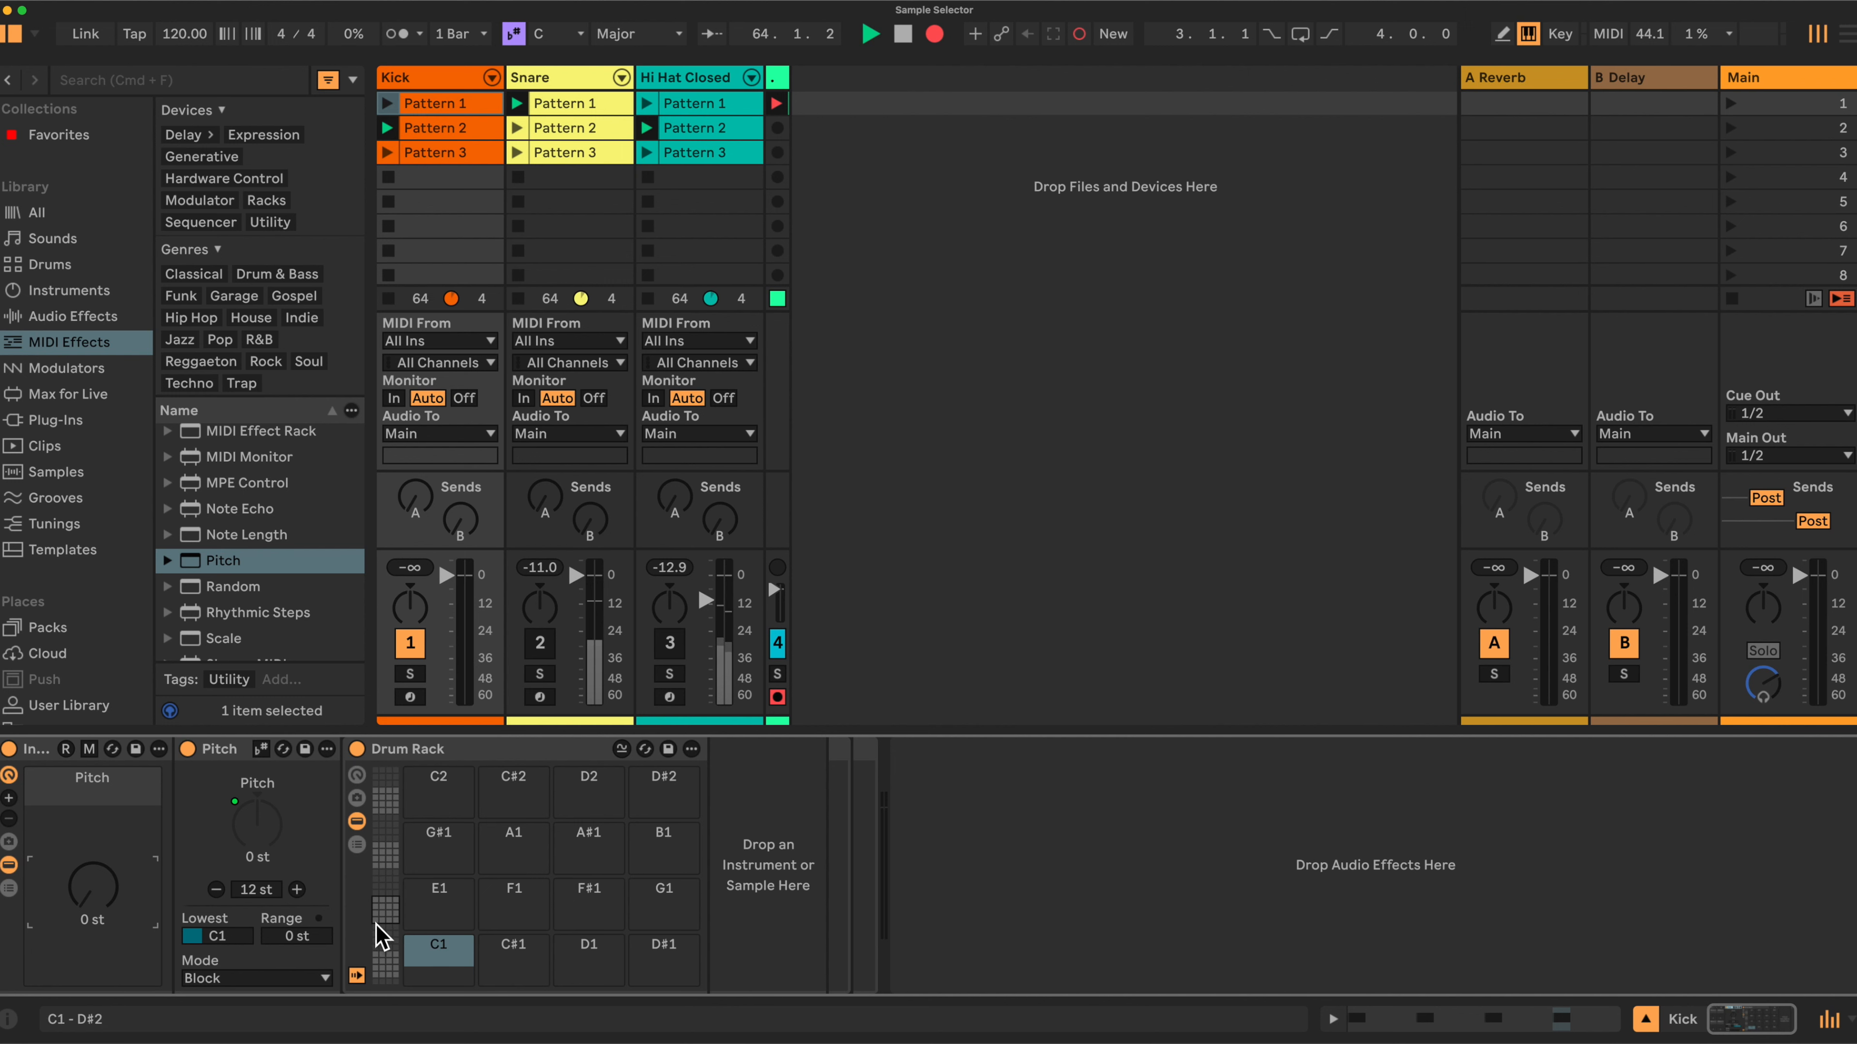
{"action": "left_click_drag", "start_coordinate": [93, 886], "coordinate": [93, 863]}
{"action": "left_click_drag", "start_coordinate": [93, 849], "coordinate": [93, 838]}
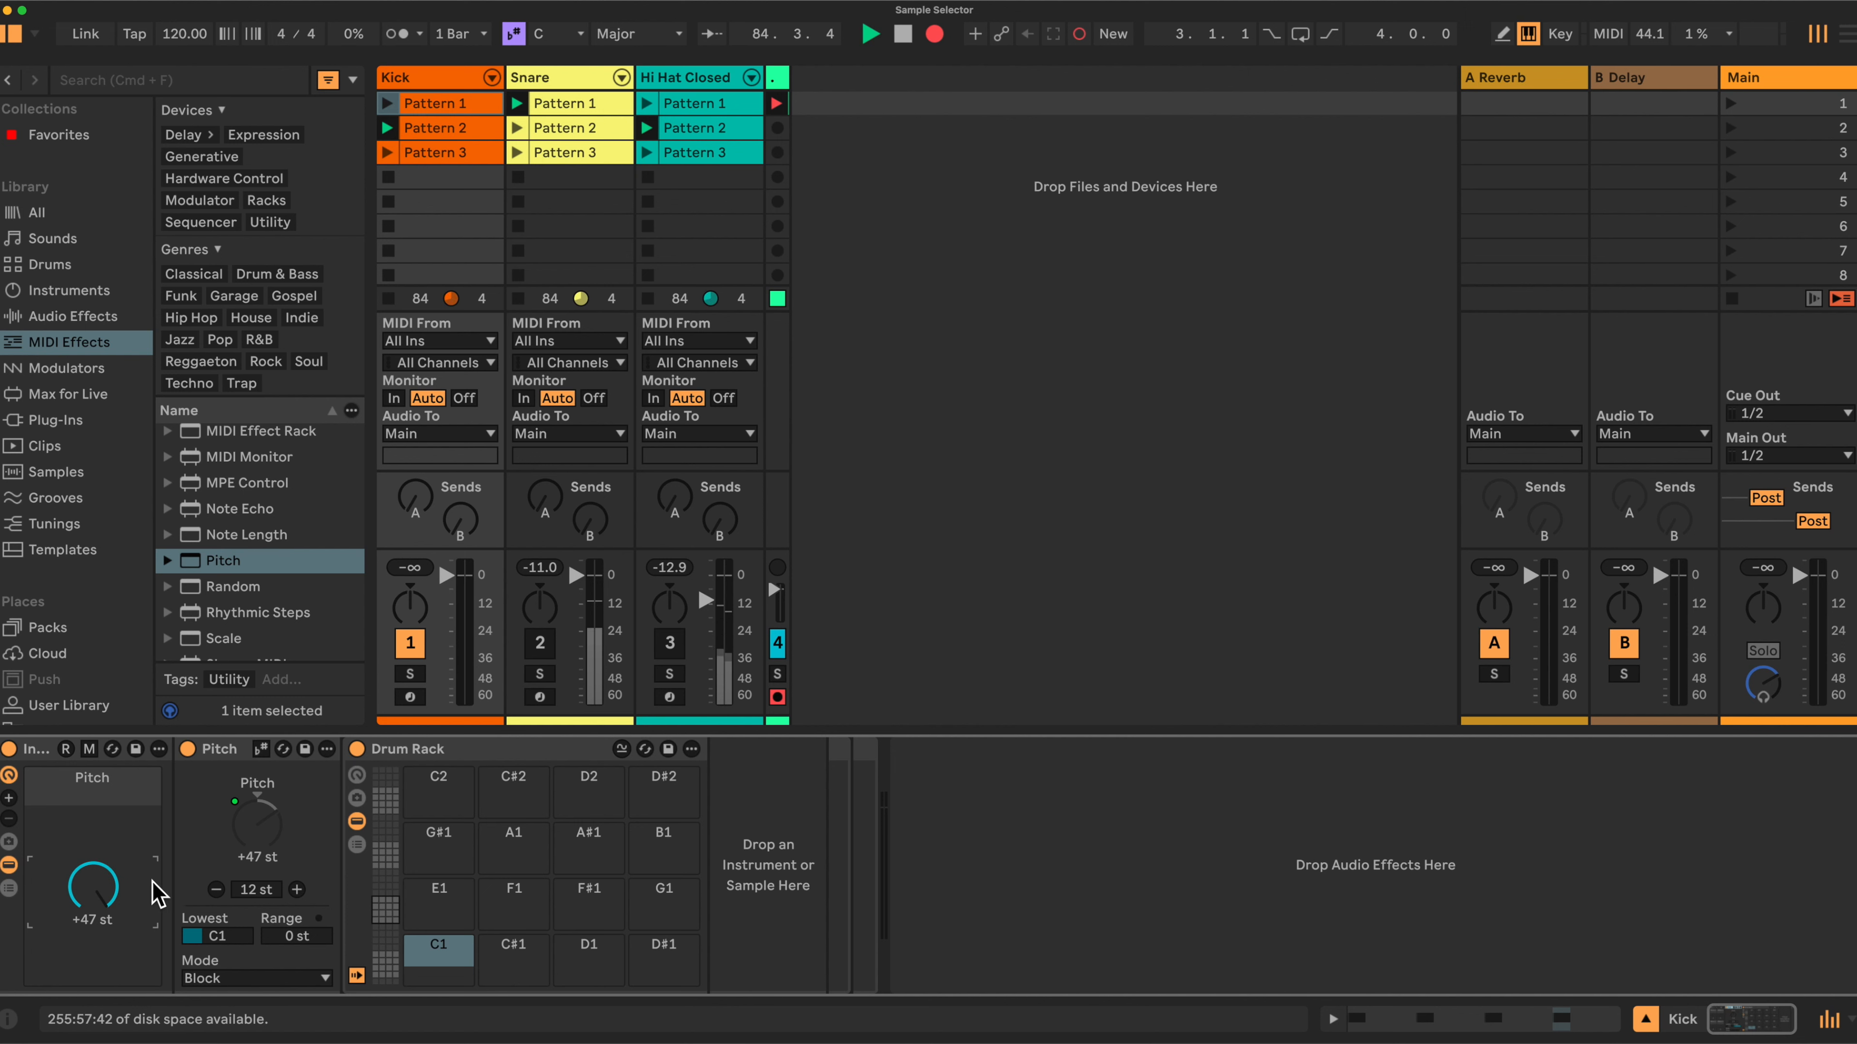
Rename the macro to Kick and colour it orange.
{"action": "right_click", "coordinate": [92, 786]}
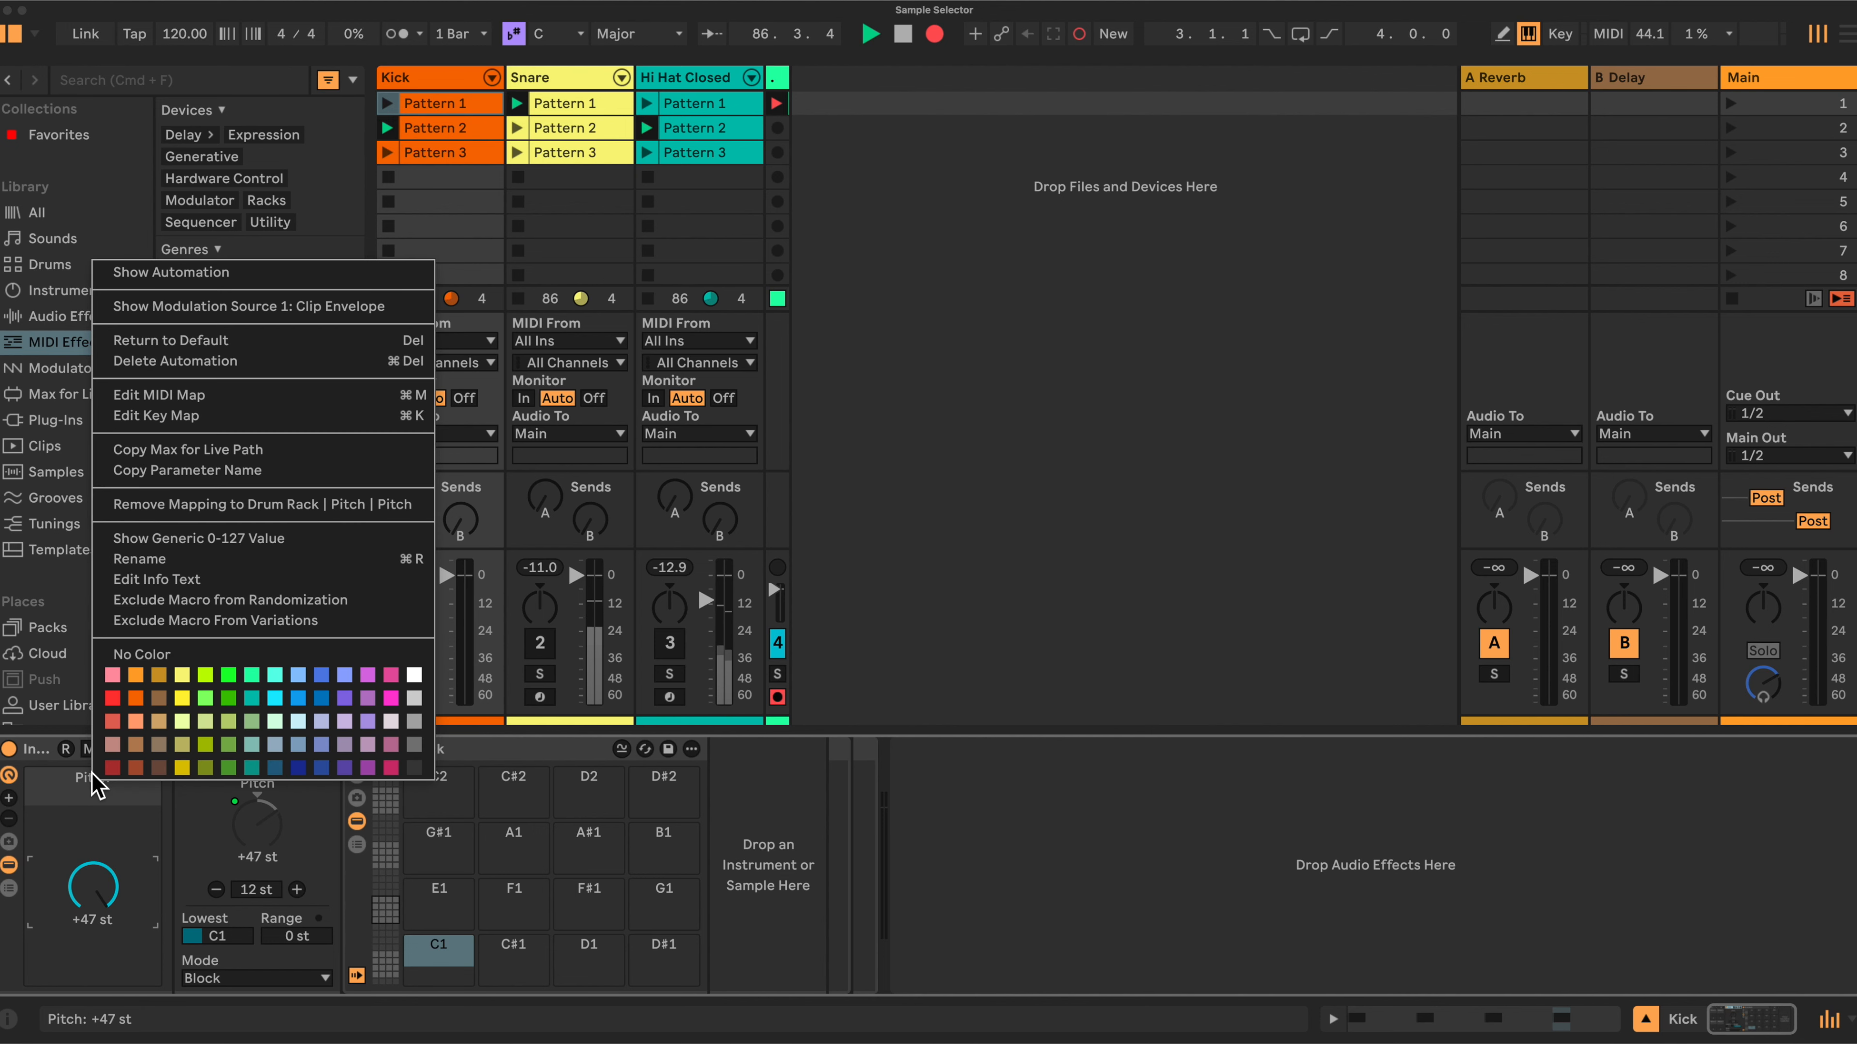
{"action": "left_click", "coordinate": [138, 559]}
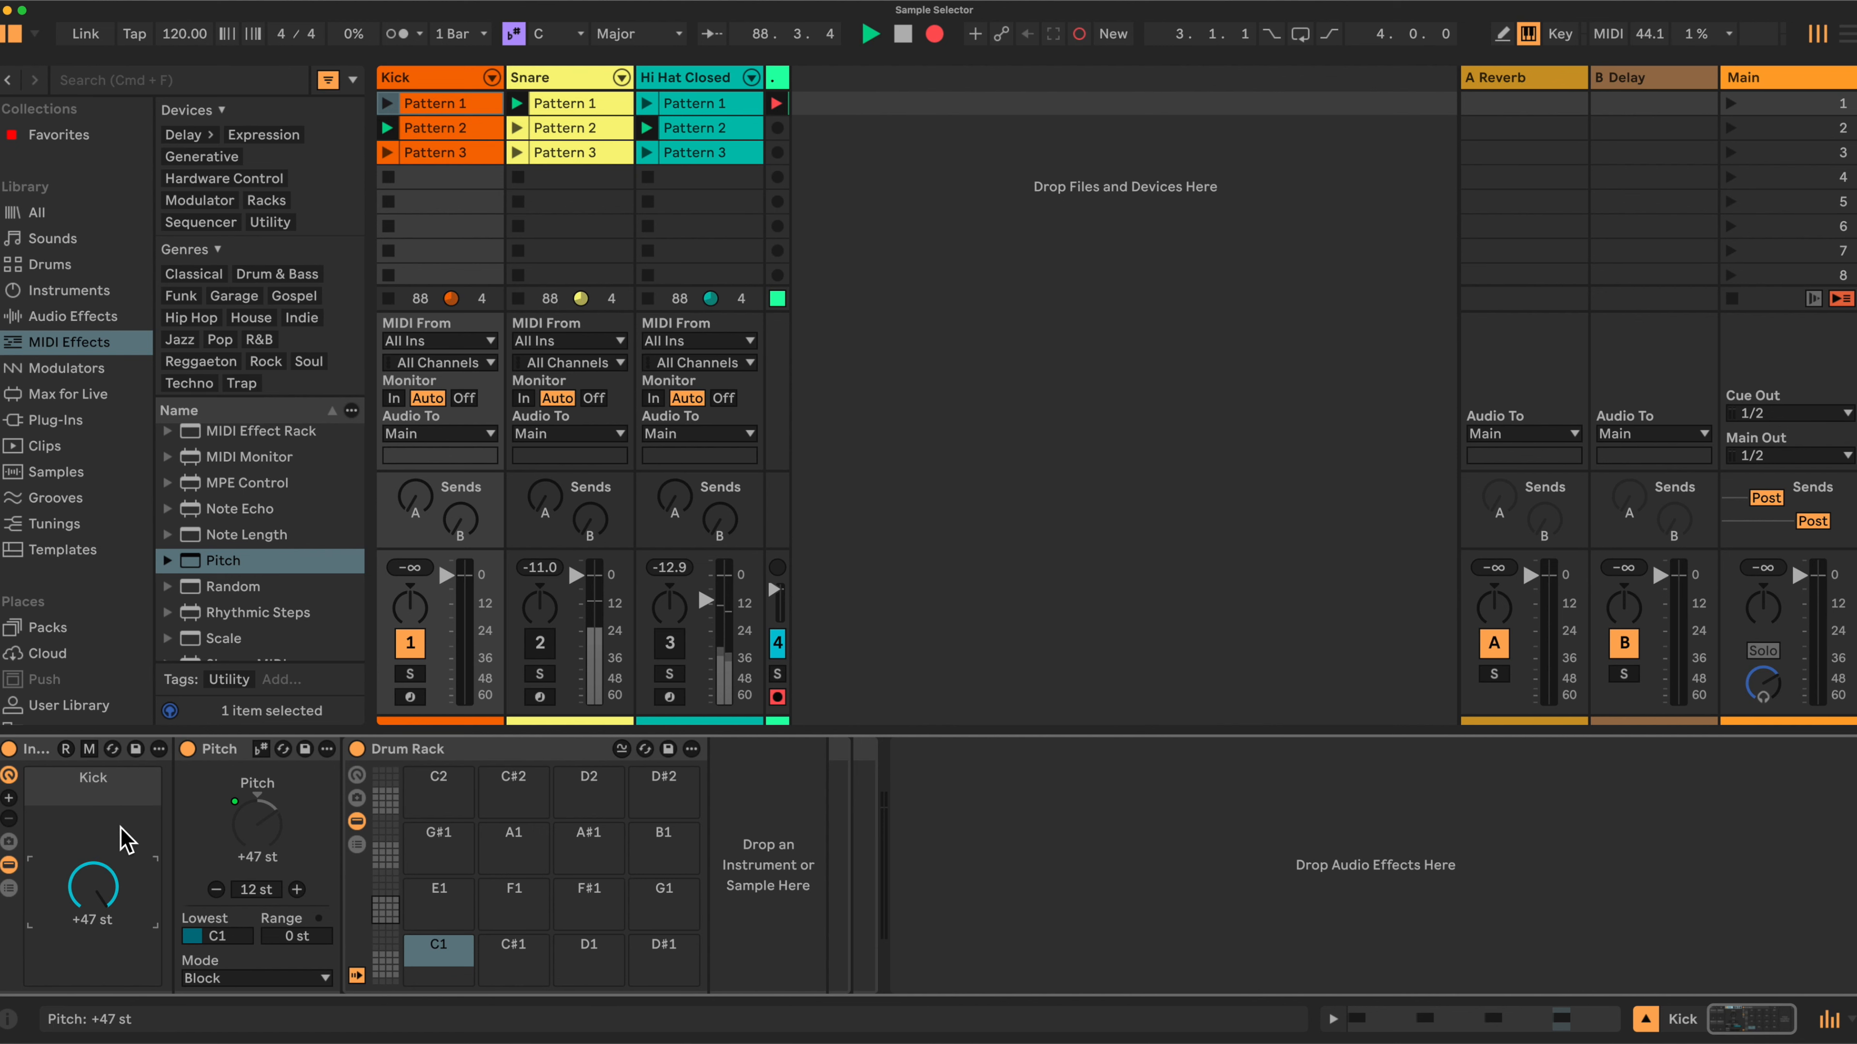
{"action": "right_click", "coordinate": [58, 793]}
{"action": "left_click", "coordinate": [97, 700]}
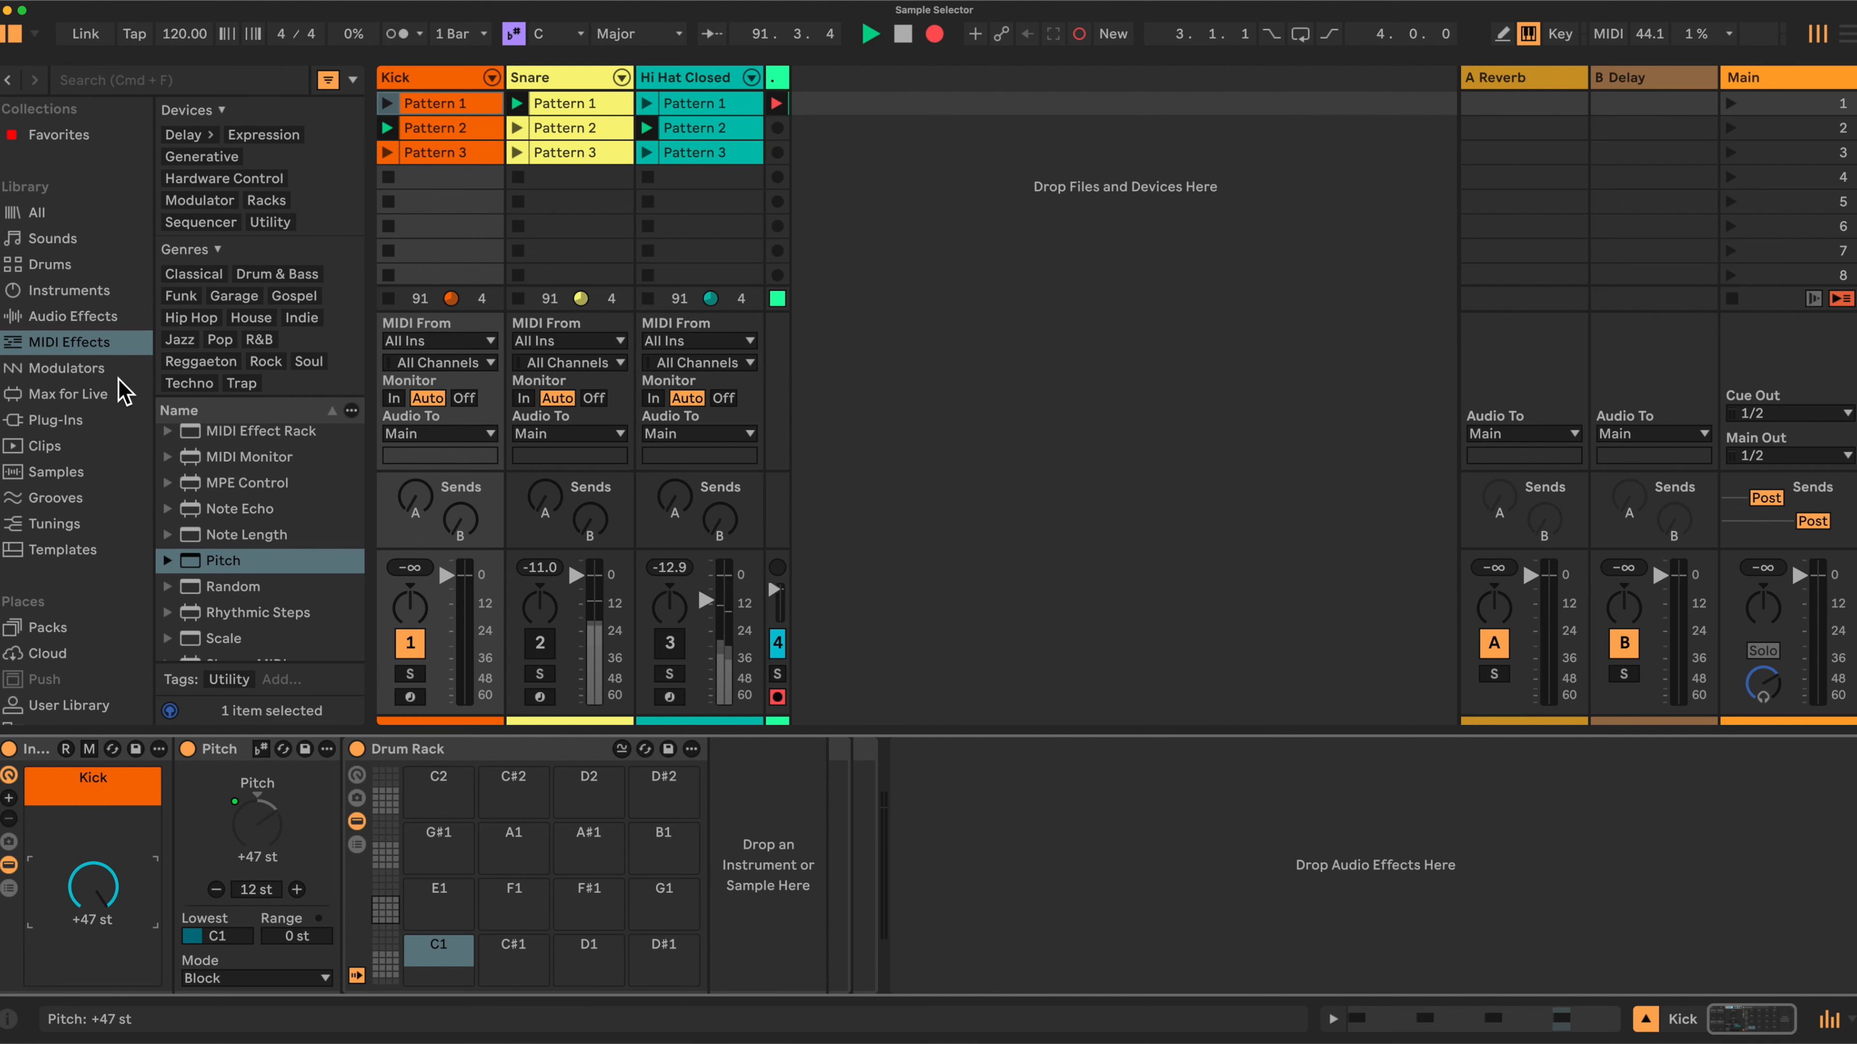
Load sixteen kick samples from the Samples browser onto the Drum Rack pads starting at C1.
{"action": "left_click", "coordinate": [53, 473]}
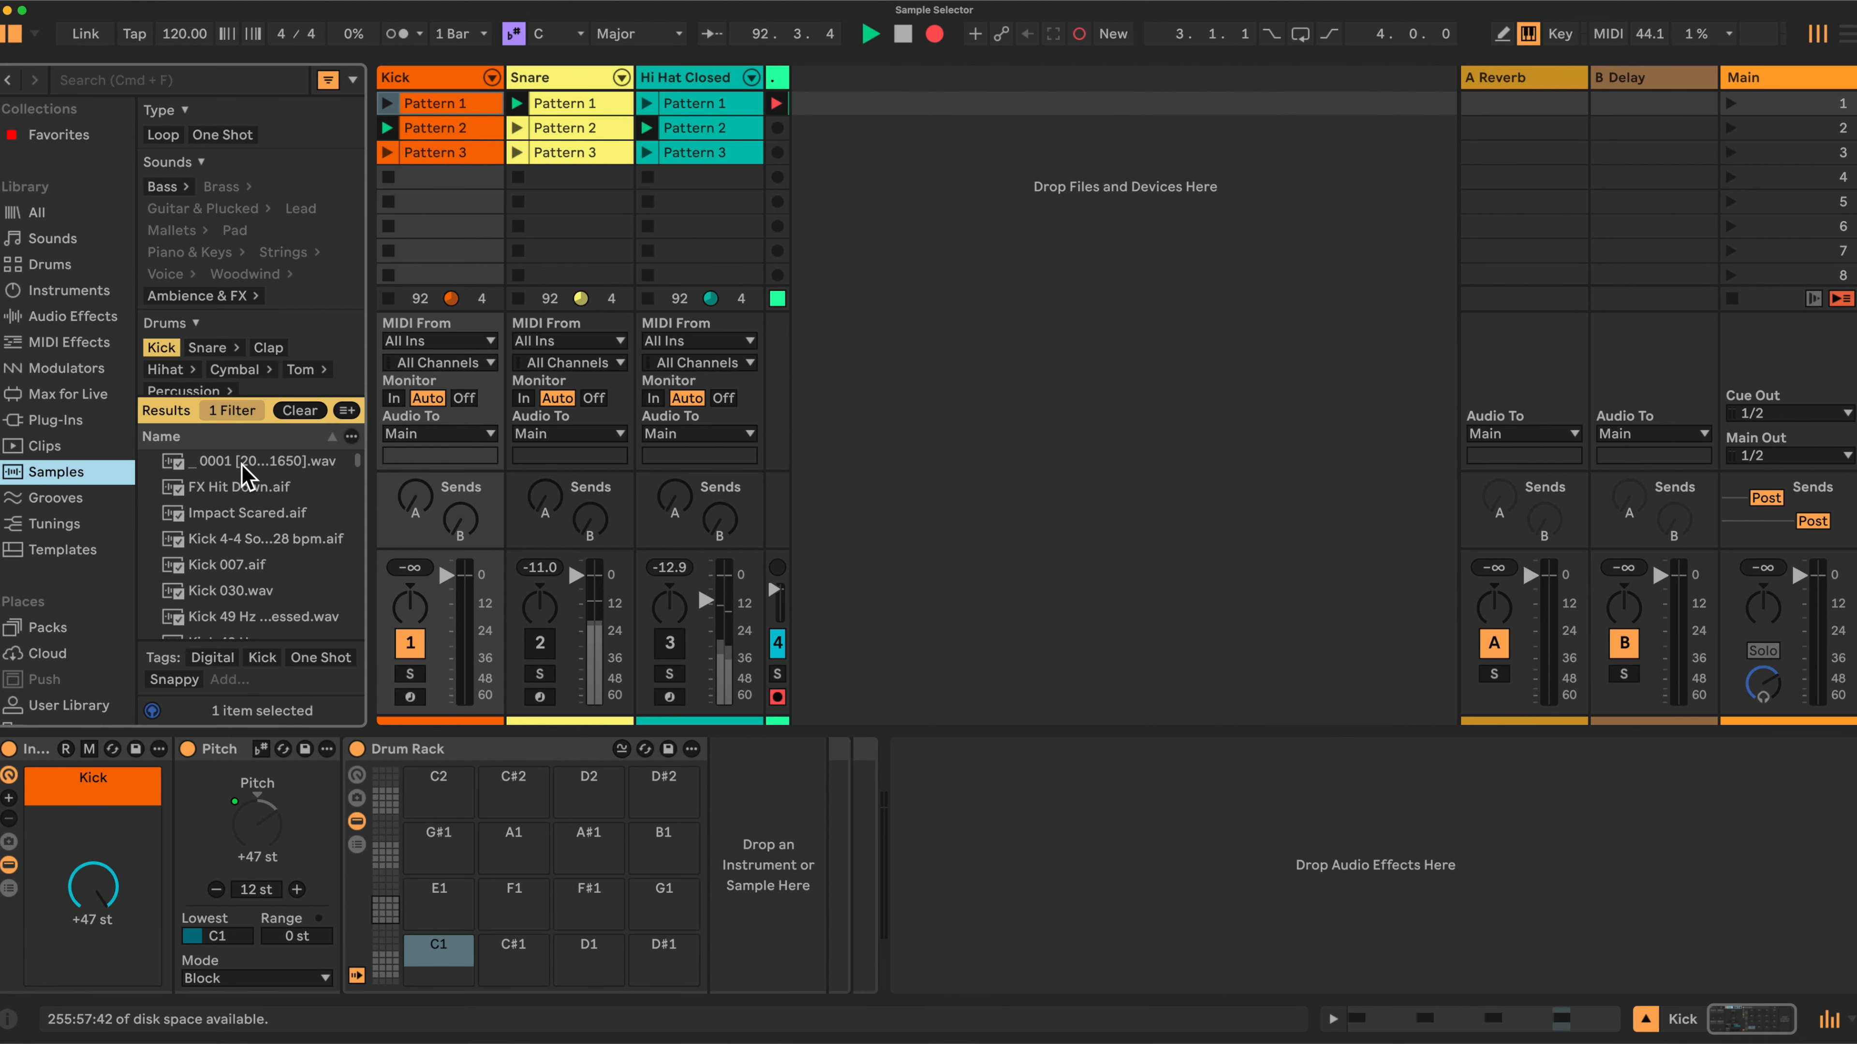
{"action": "scroll", "coordinate": [266, 567], "scroll_direction": "down", "scroll_amount": 3}
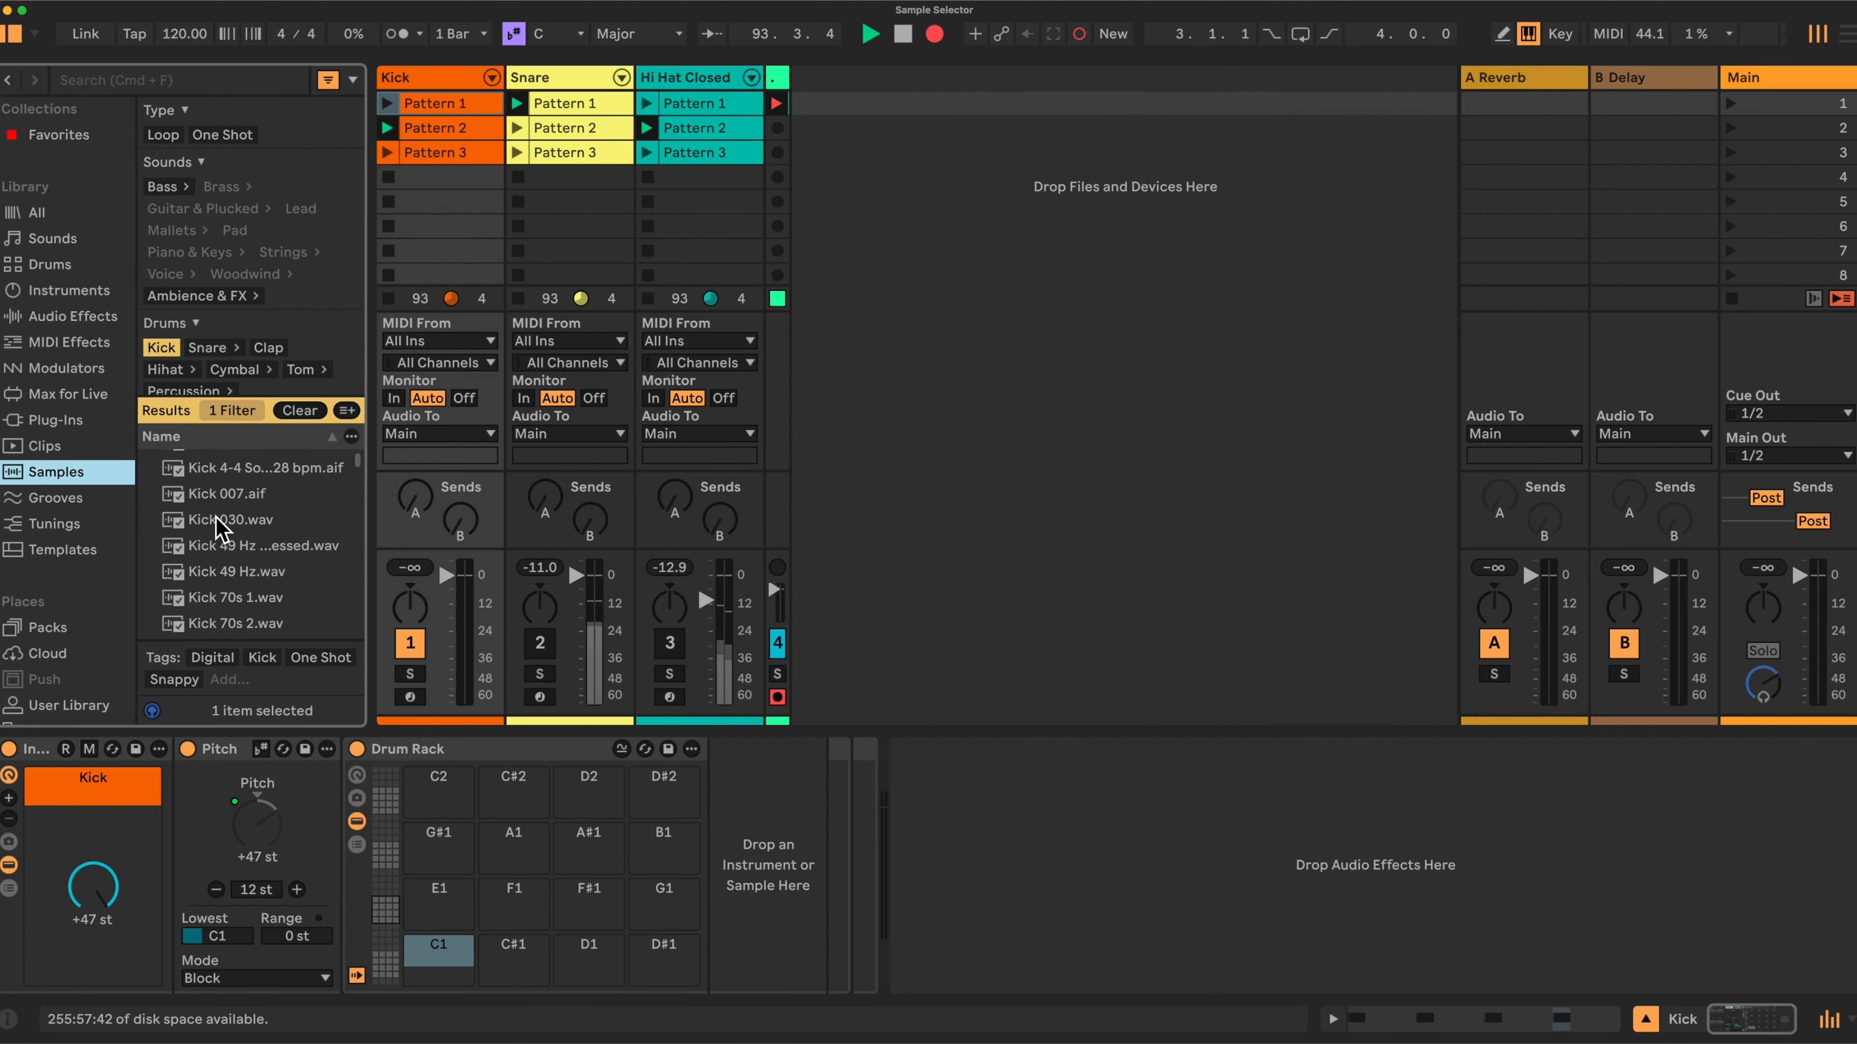
{"action": "left_click", "coordinate": [208, 469]}
{"action": "scroll", "coordinate": [210, 538], "scroll_direction": "down", "scroll_amount": 8}
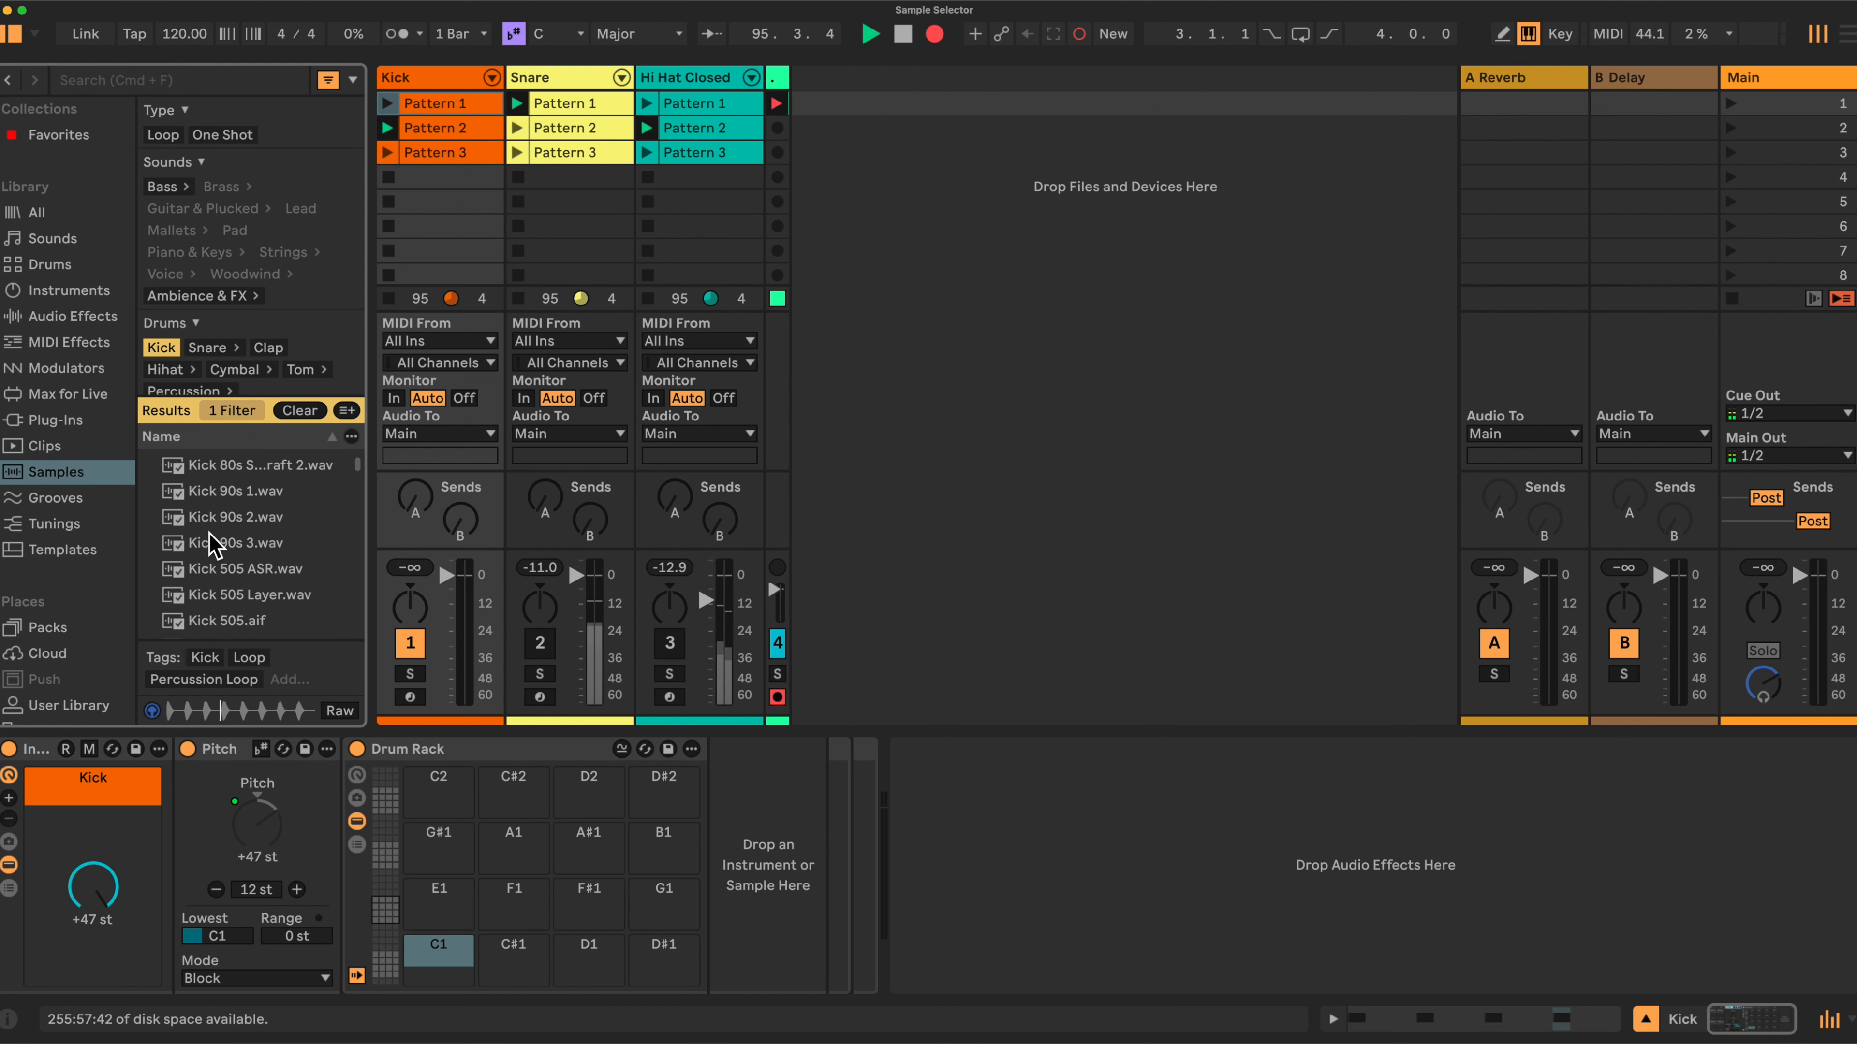
{"action": "left_click", "coordinate": [216, 595], "text": "shift"}
{"action": "left_click_drag", "start_coordinate": [212, 568], "coordinate": [444, 949]}
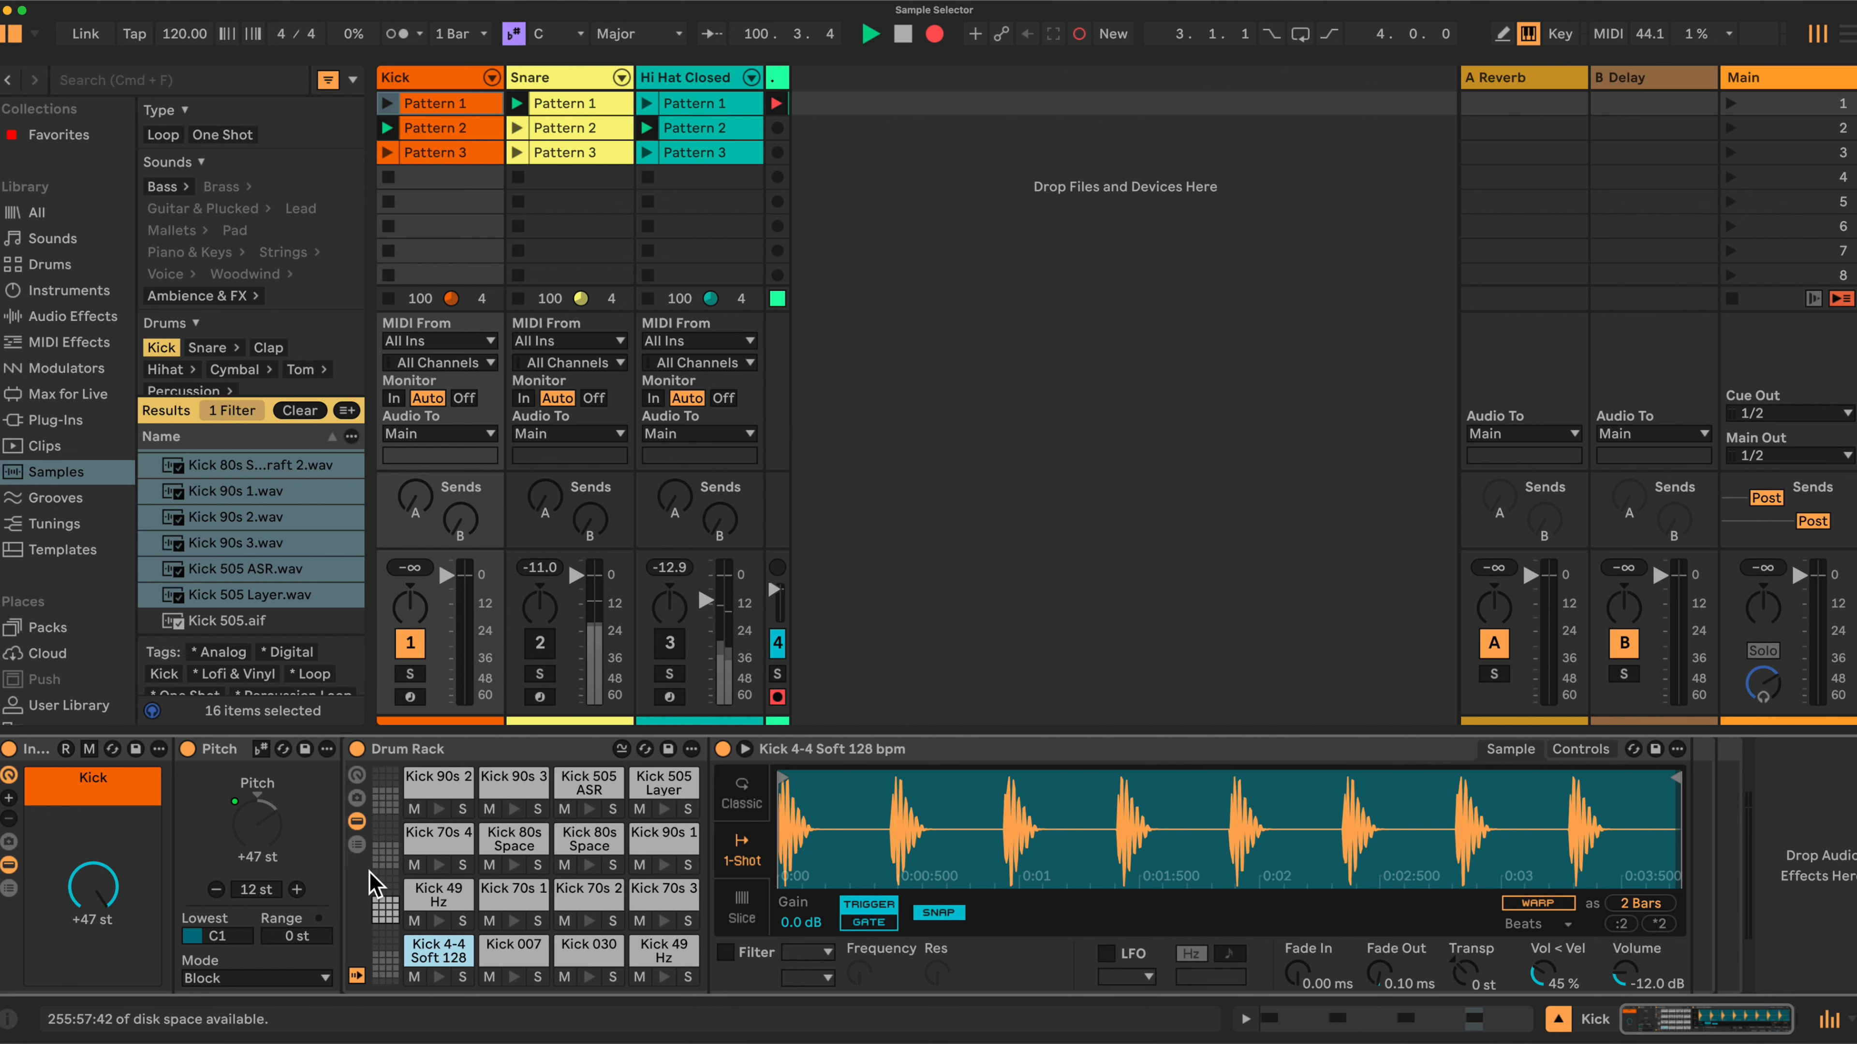
Load eight more kick samples, Kick 606 through Kick 808 DMX, onto the next bank of Drum Rack pads.
{"action": "left_click", "coordinate": [385, 855]}
{"action": "scroll", "coordinate": [245, 541], "scroll_direction": "down", "scroll_amount": 1}
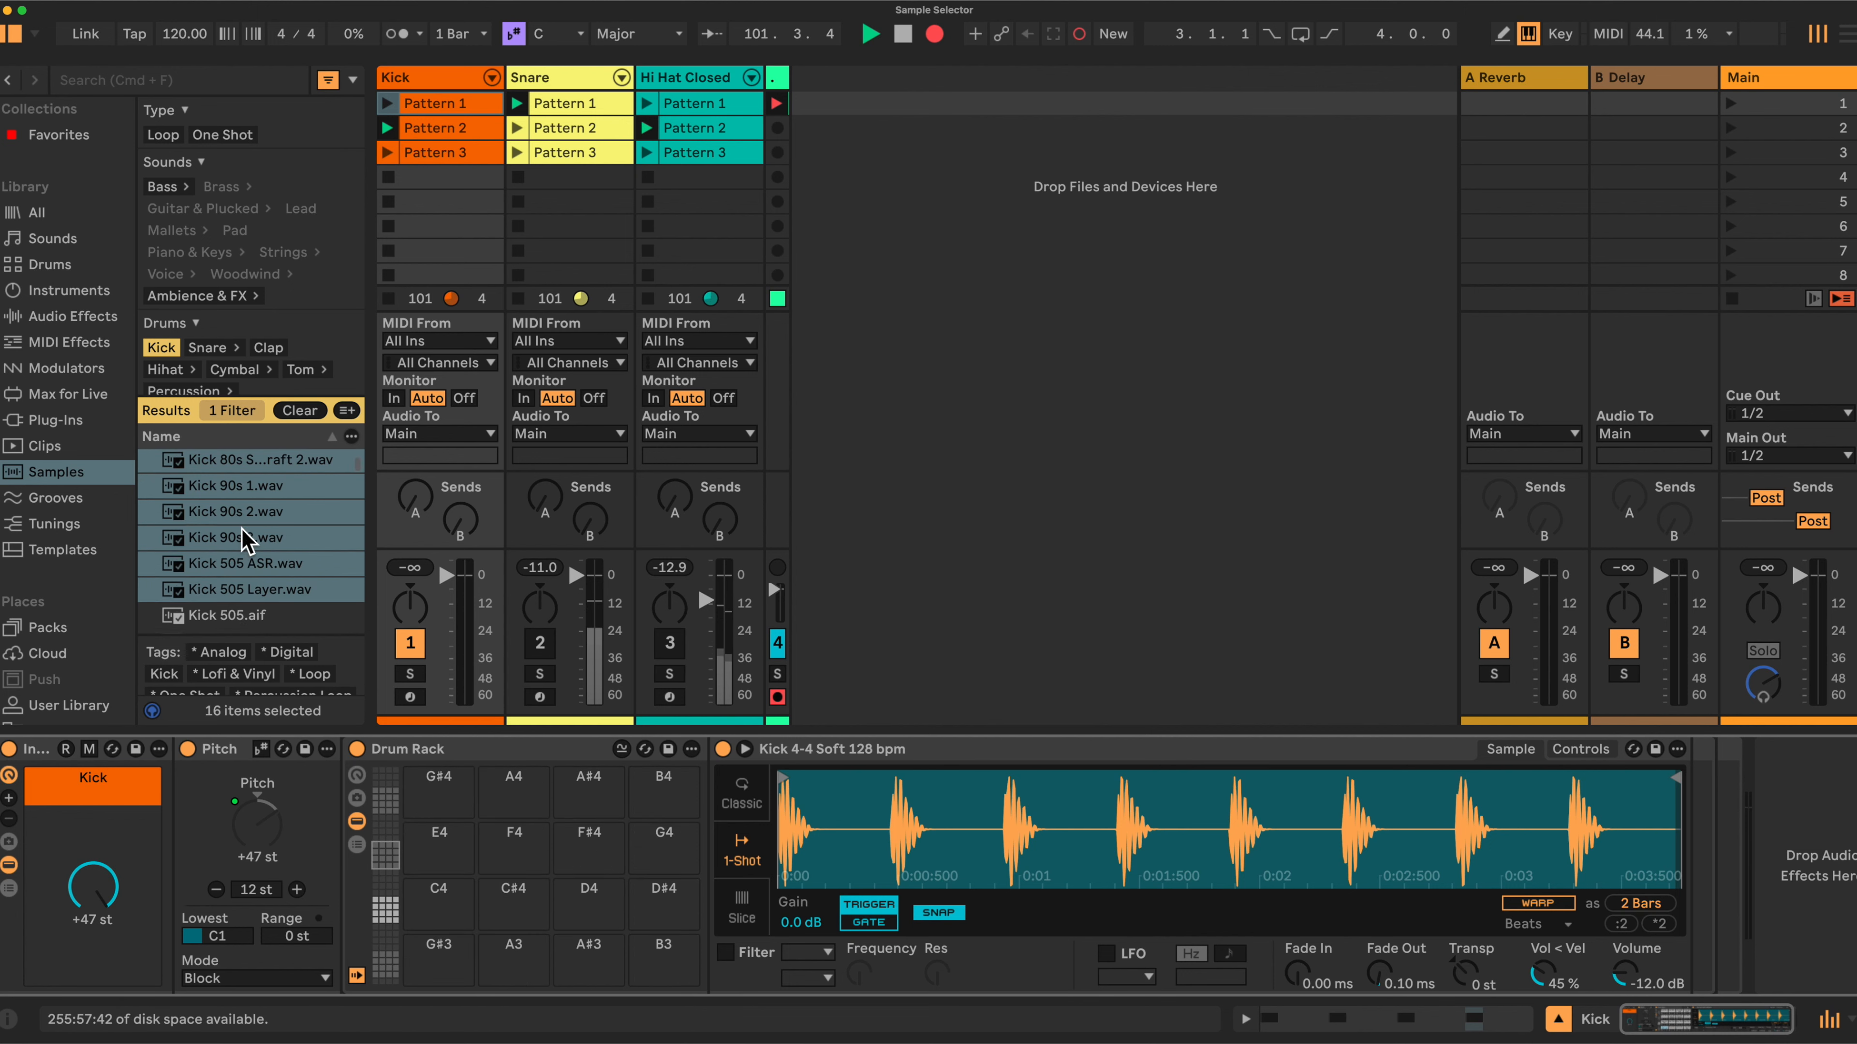
{"action": "scroll", "coordinate": [245, 541], "scroll_direction": "down", "scroll_amount": 3}
{"action": "left_click", "coordinate": [218, 515]}
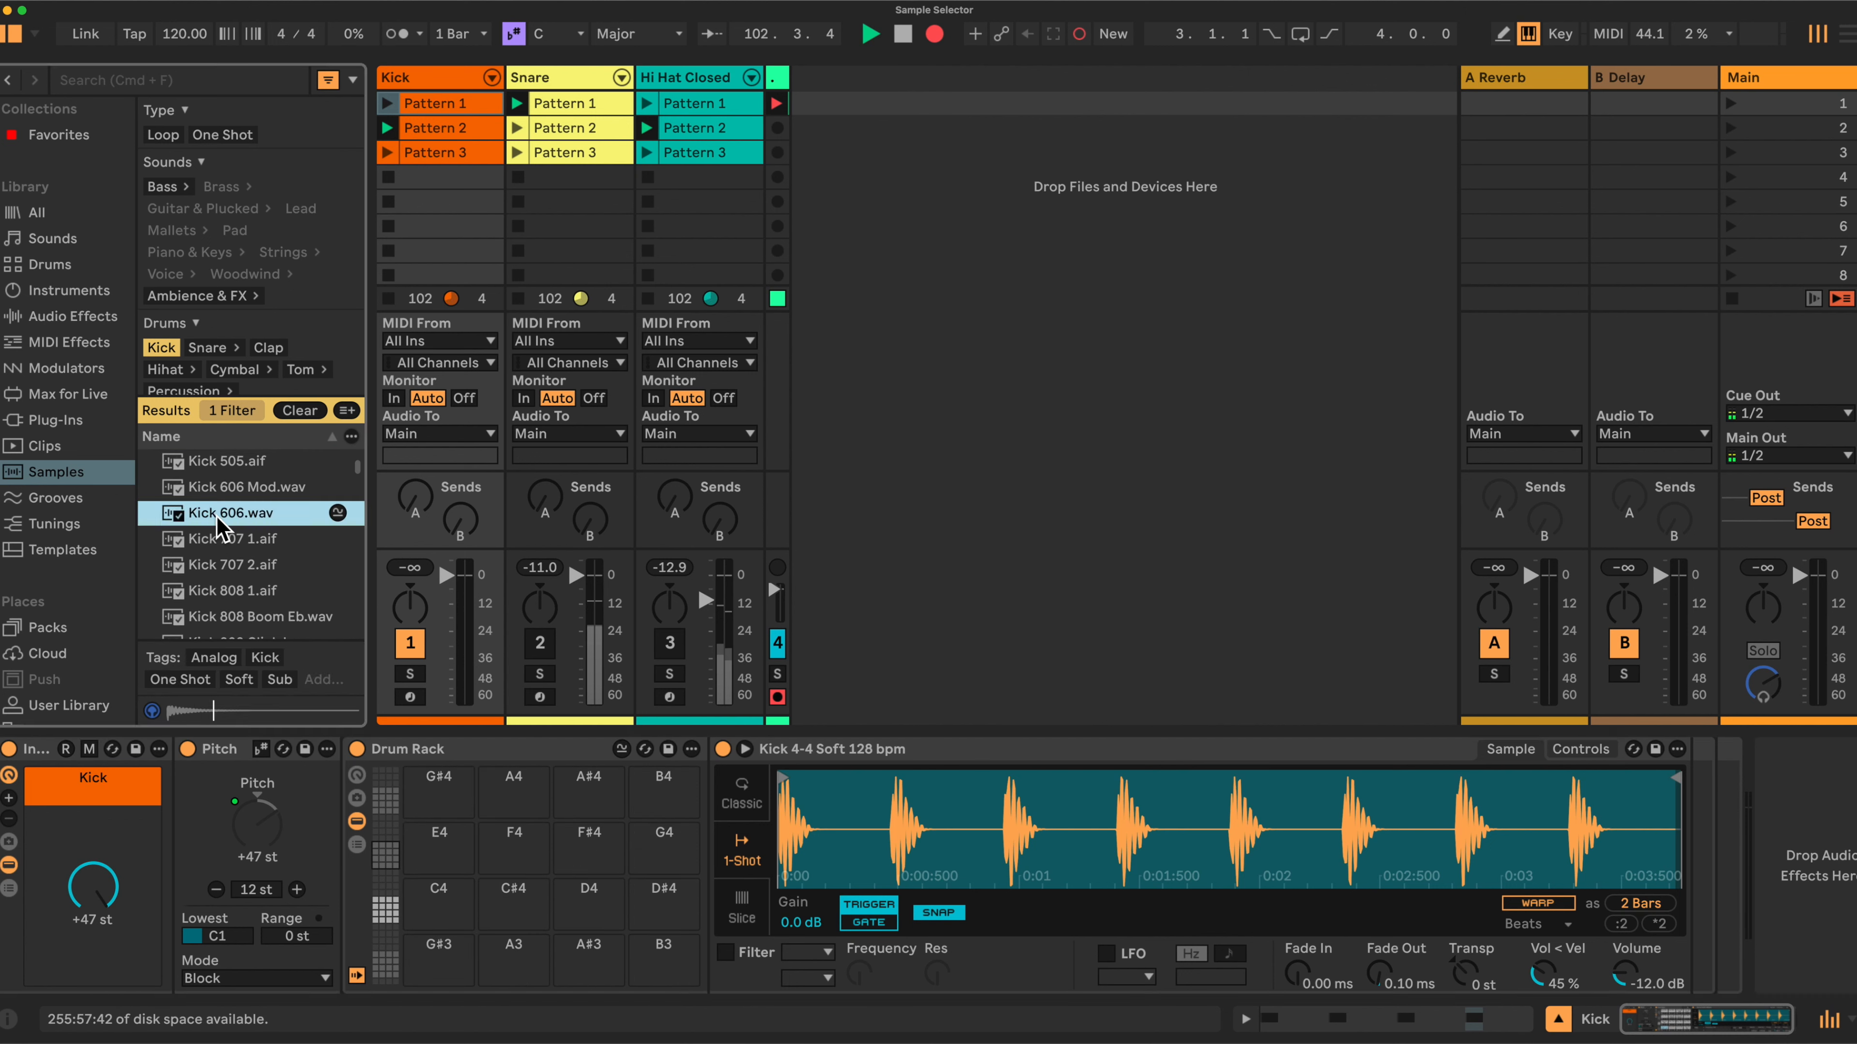
{"action": "scroll", "coordinate": [248, 574], "scroll_direction": "down", "scroll_amount": 2}
{"action": "left_click", "coordinate": [243, 611], "text": "shift"}
{"action": "left_click_drag", "start_coordinate": [233, 581], "coordinate": [497, 852]}
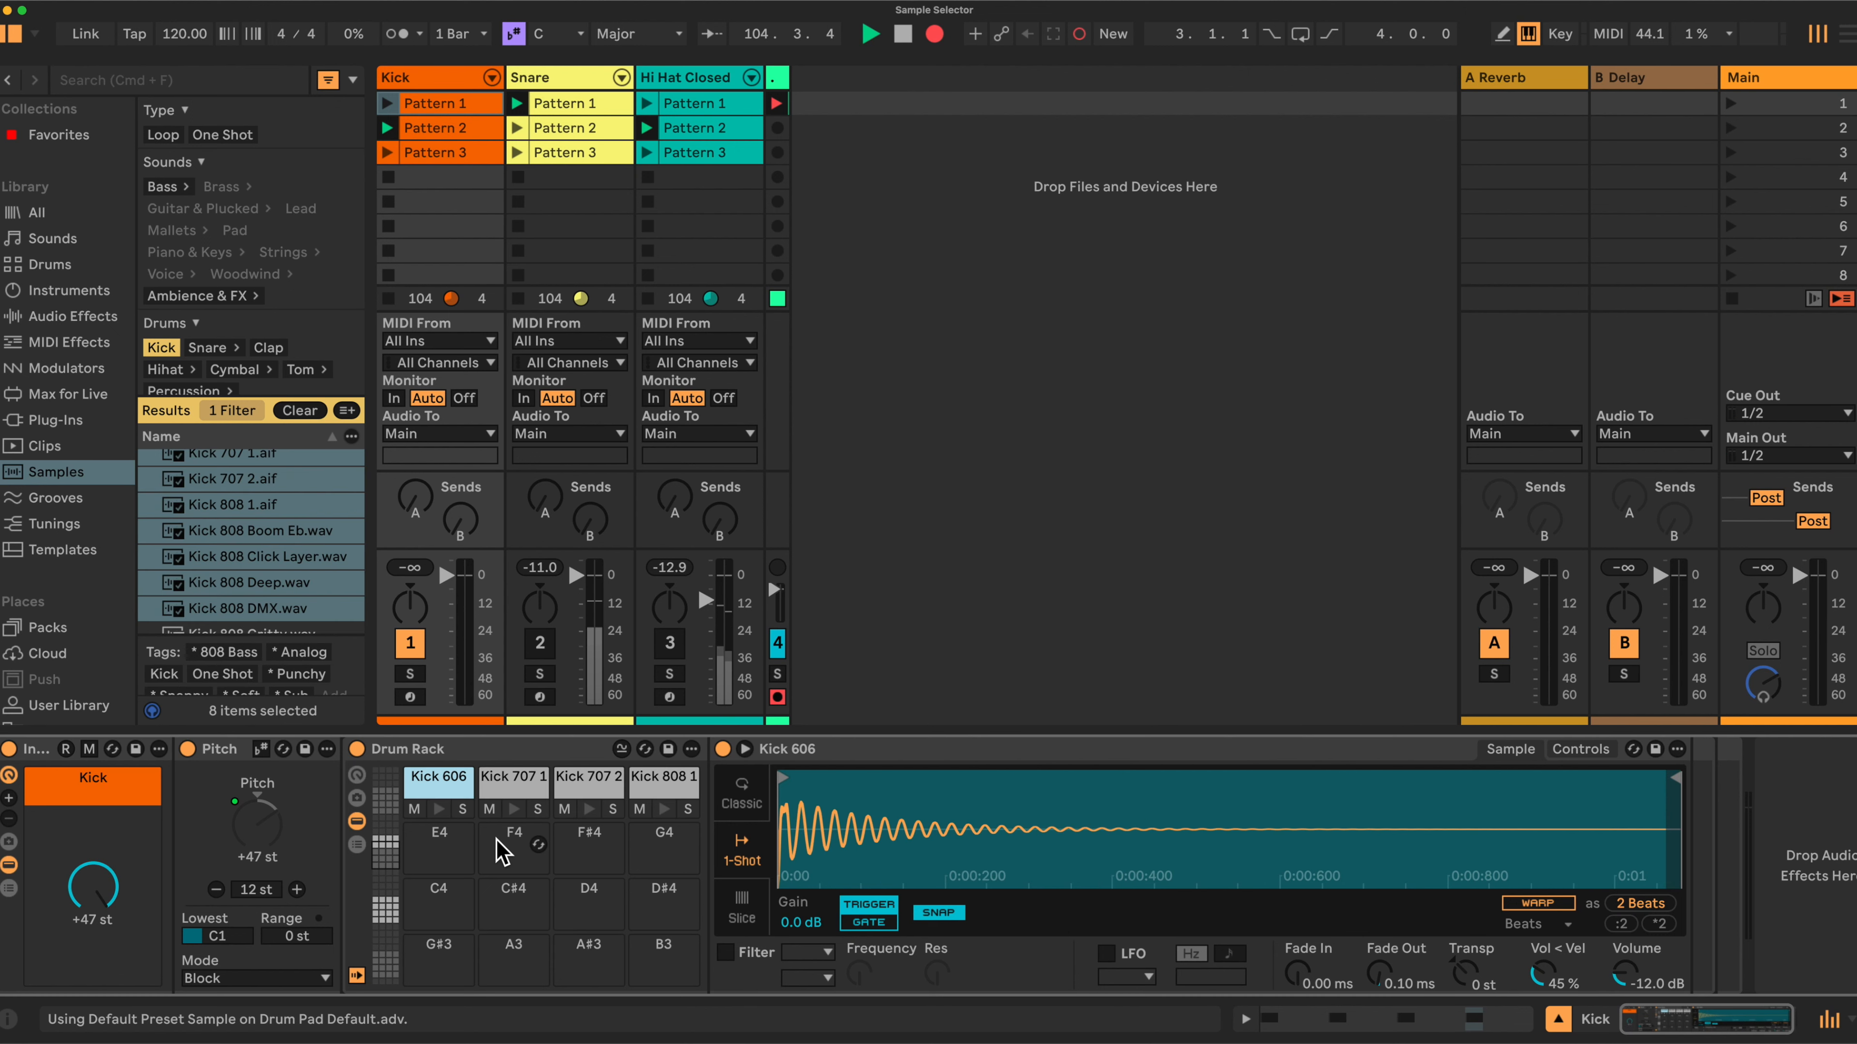
{"action": "scroll", "coordinate": [497, 852], "scroll_direction": "up", "scroll_amount": 10}
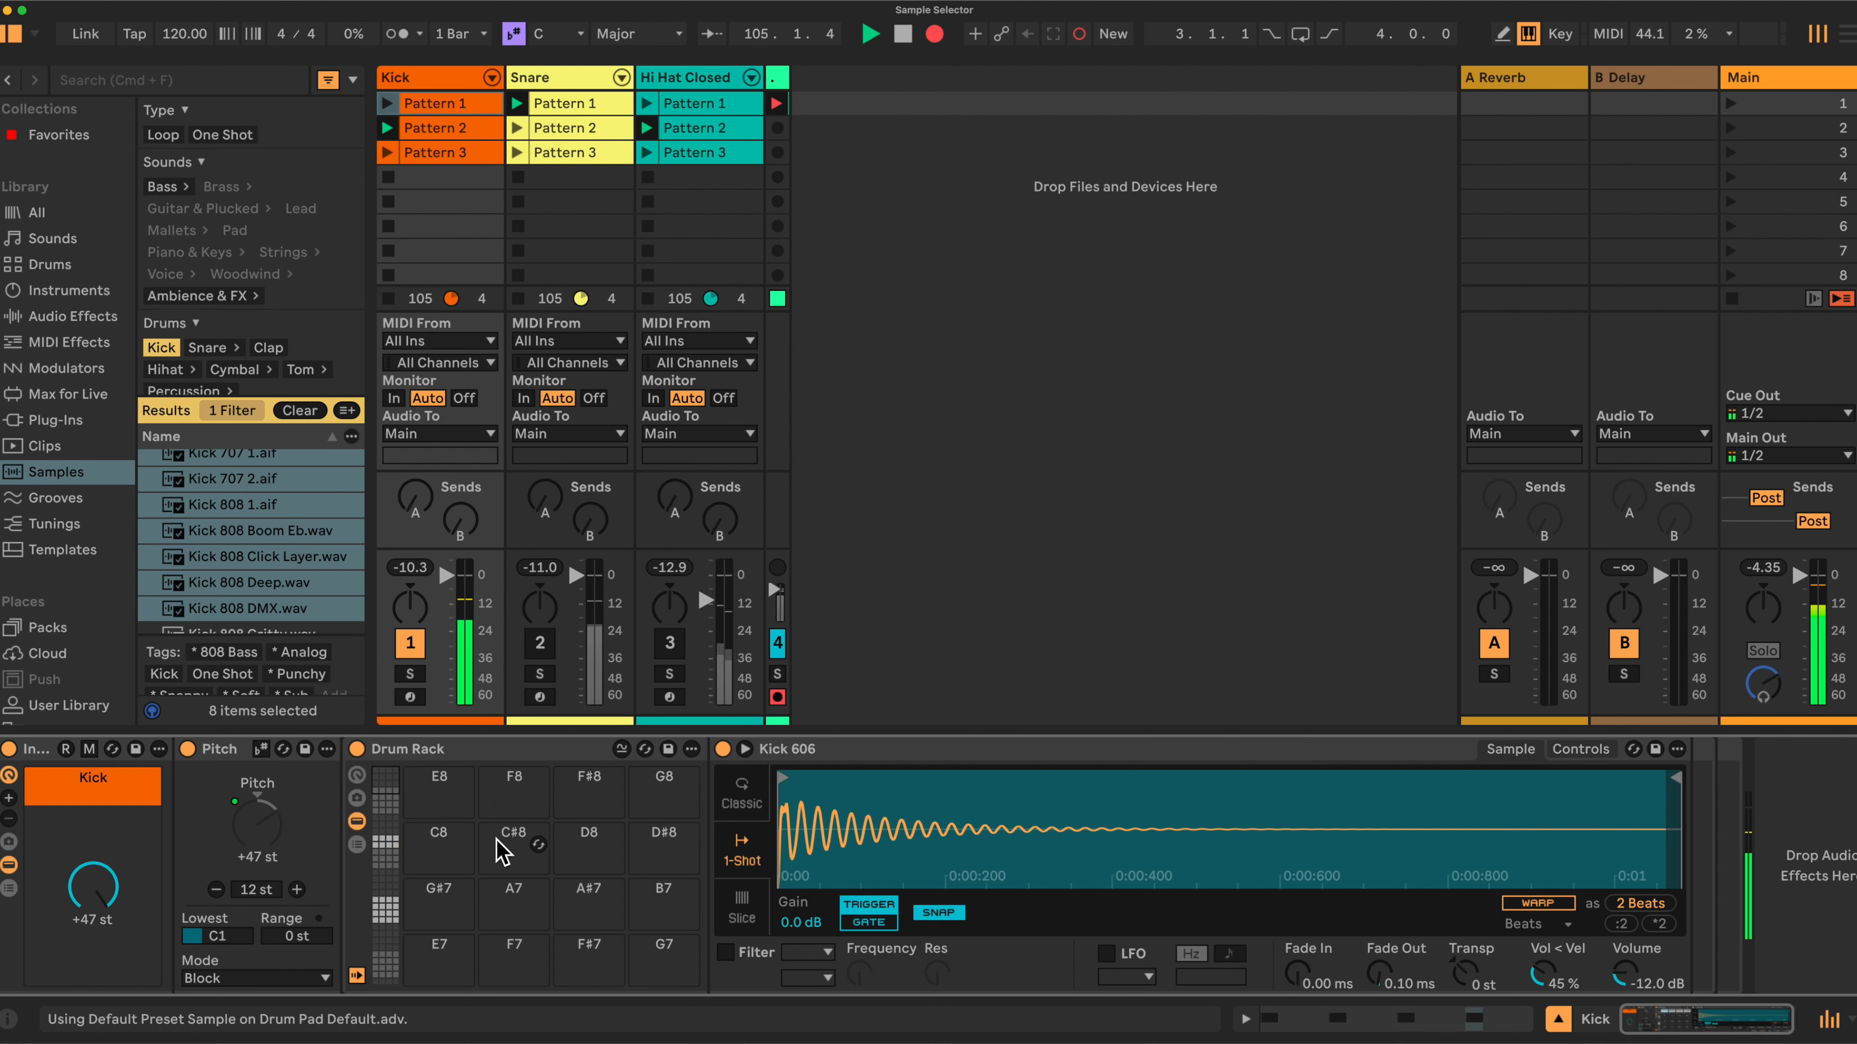
{"action": "left_click", "coordinate": [410, 643]}
{"action": "scroll", "coordinate": [520, 826], "scroll_direction": "down", "scroll_amount": 7}
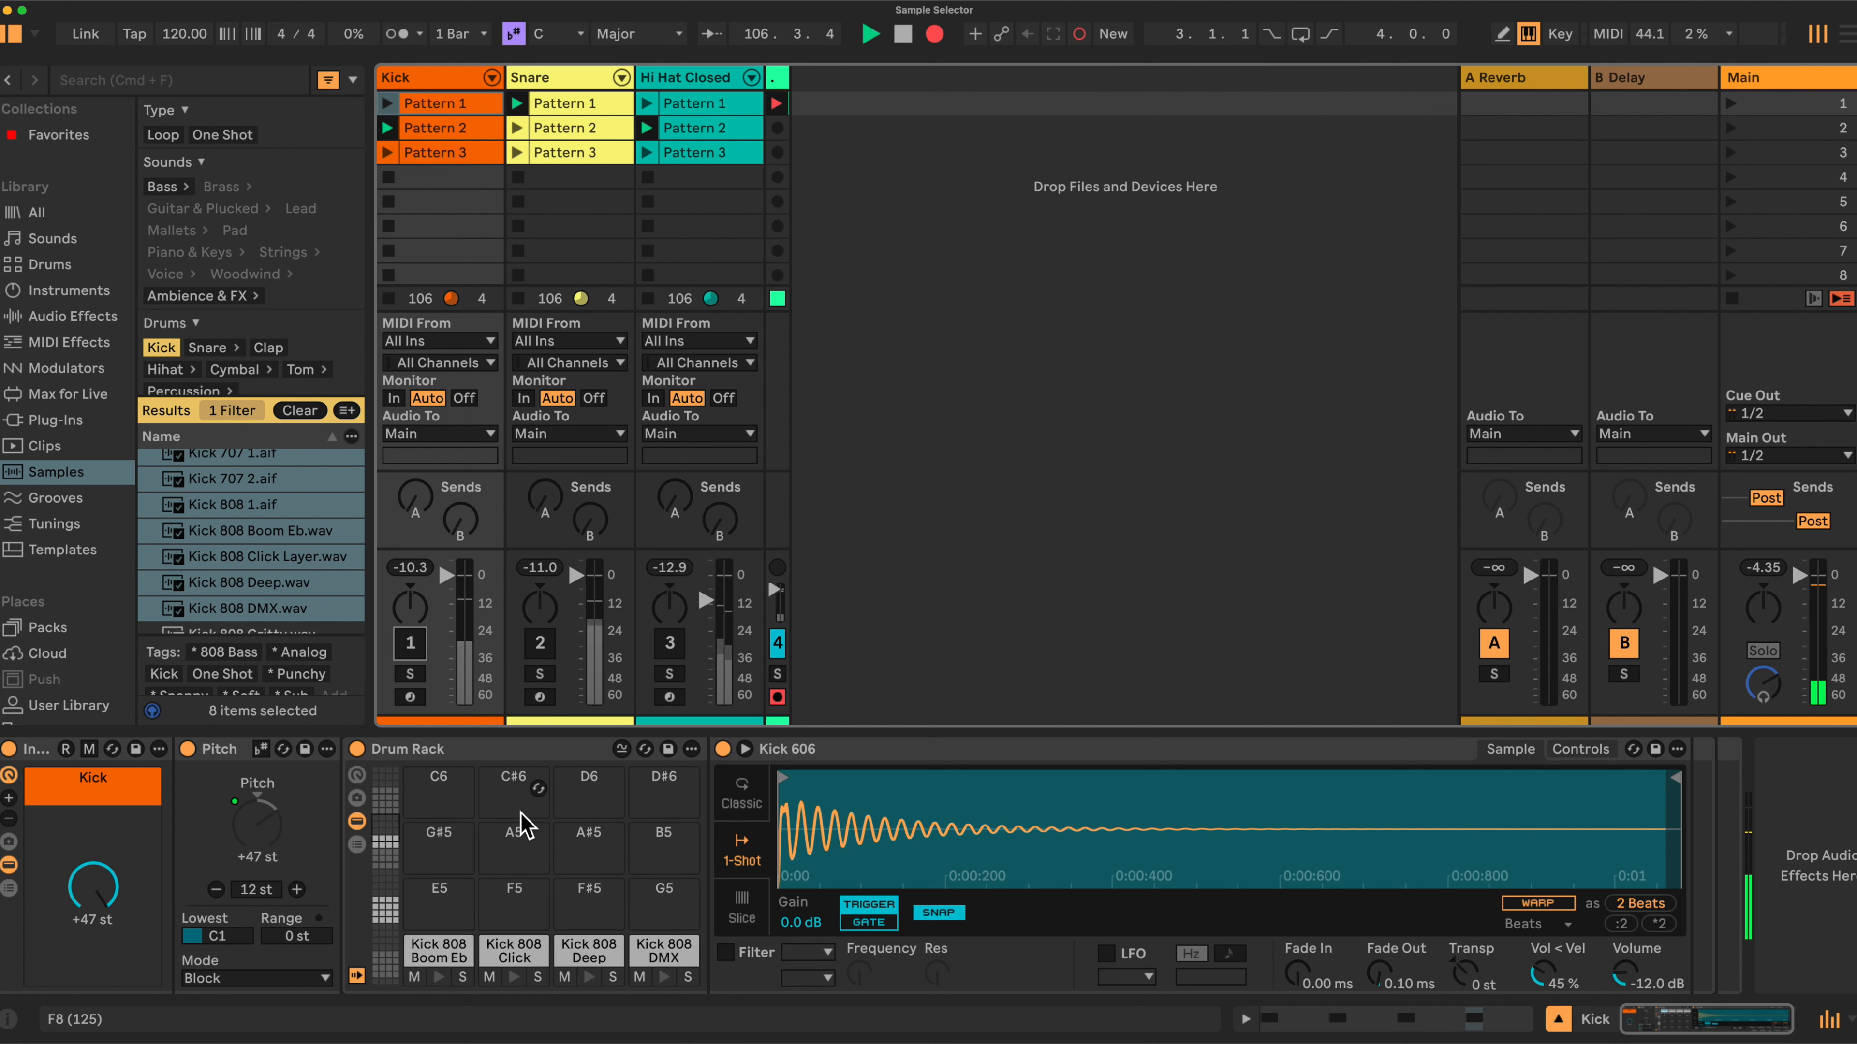
{"action": "scroll", "coordinate": [521, 827], "scroll_direction": "down", "scroll_amount": 3}
{"action": "left_click", "coordinate": [391, 887]}
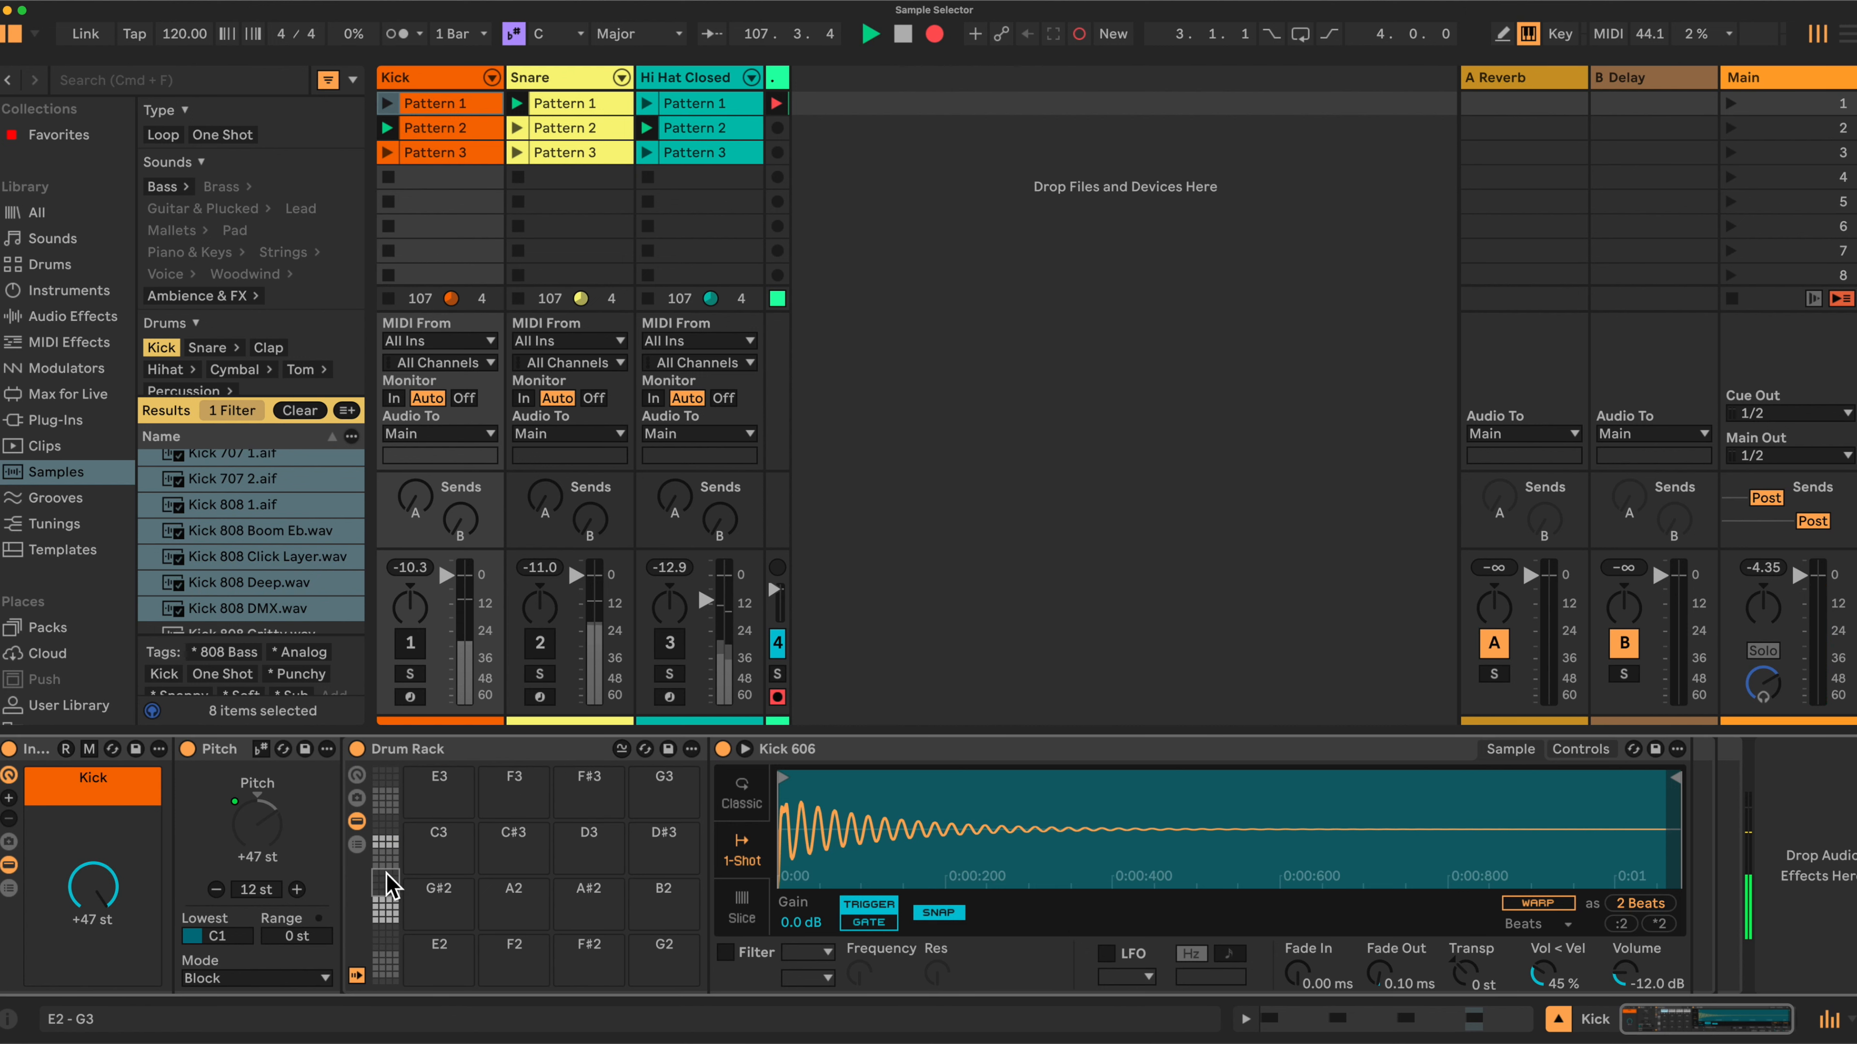
{"action": "left_click", "coordinate": [386, 852]}
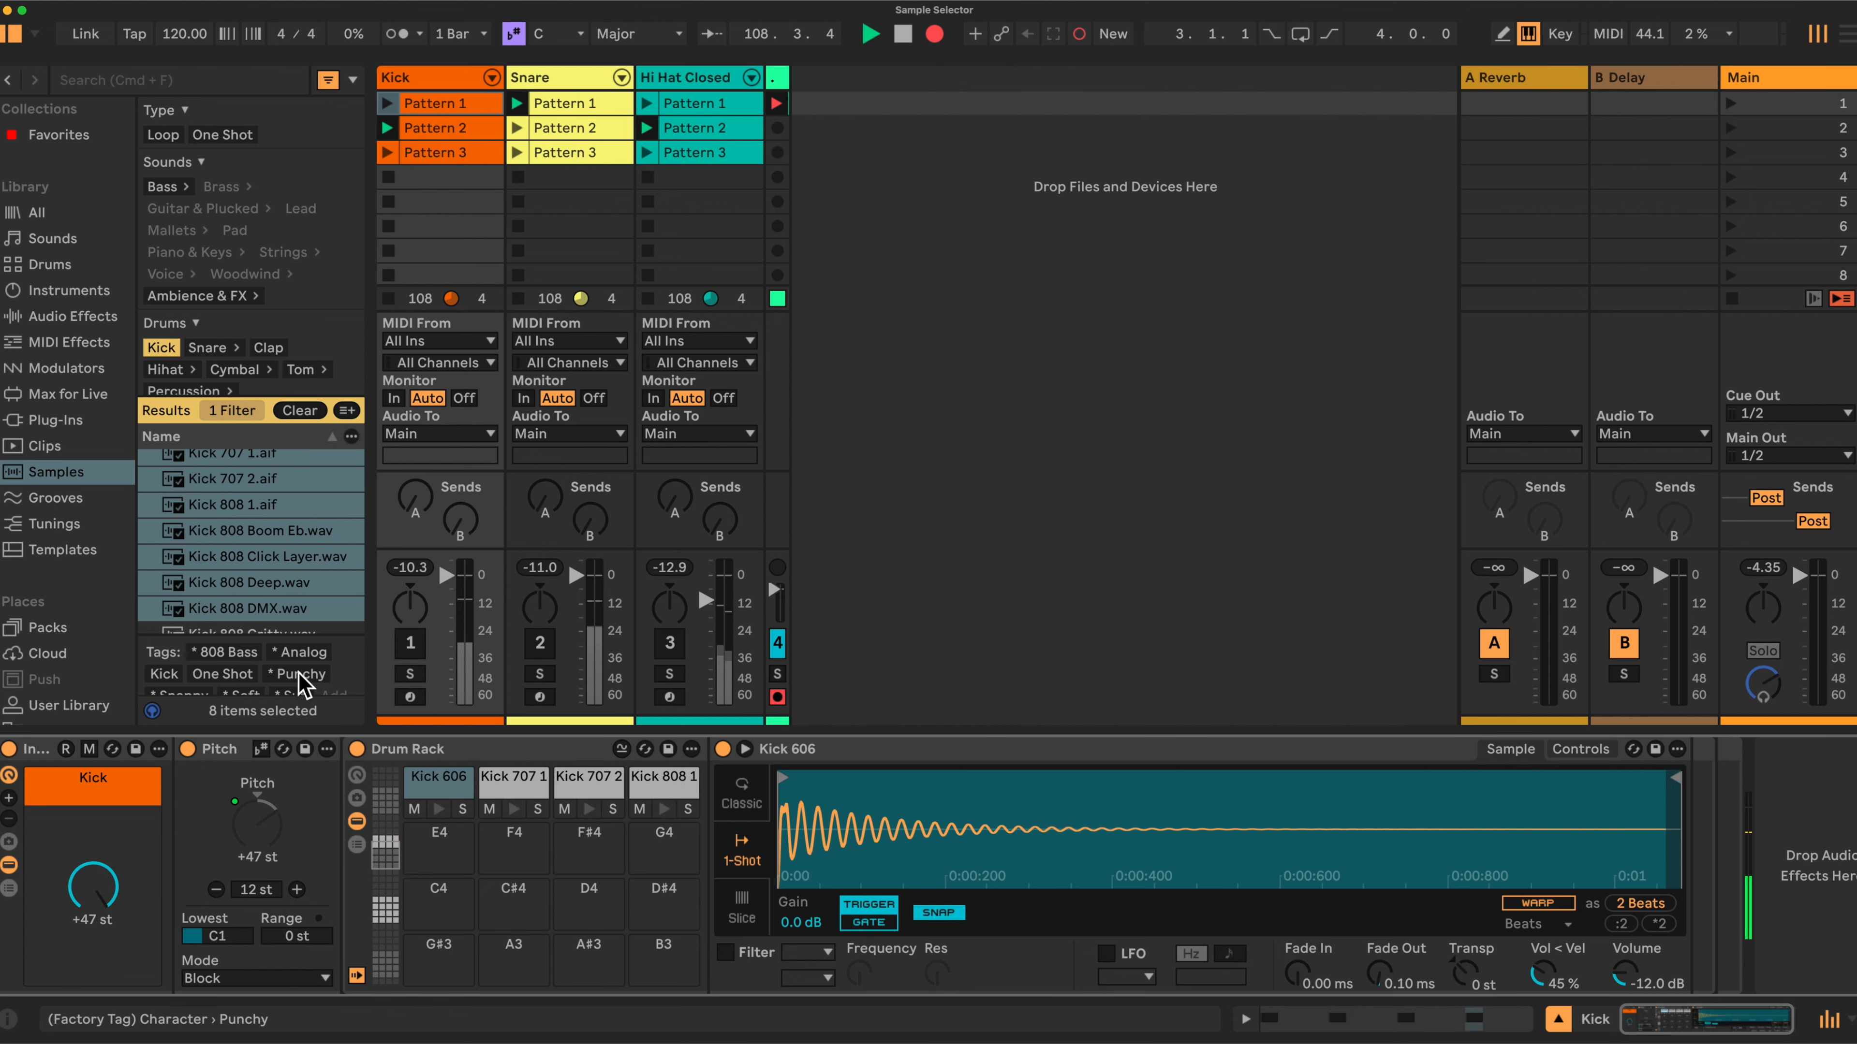
{"action": "left_click_drag", "start_coordinate": [246, 568], "coordinate": [428, 947]}
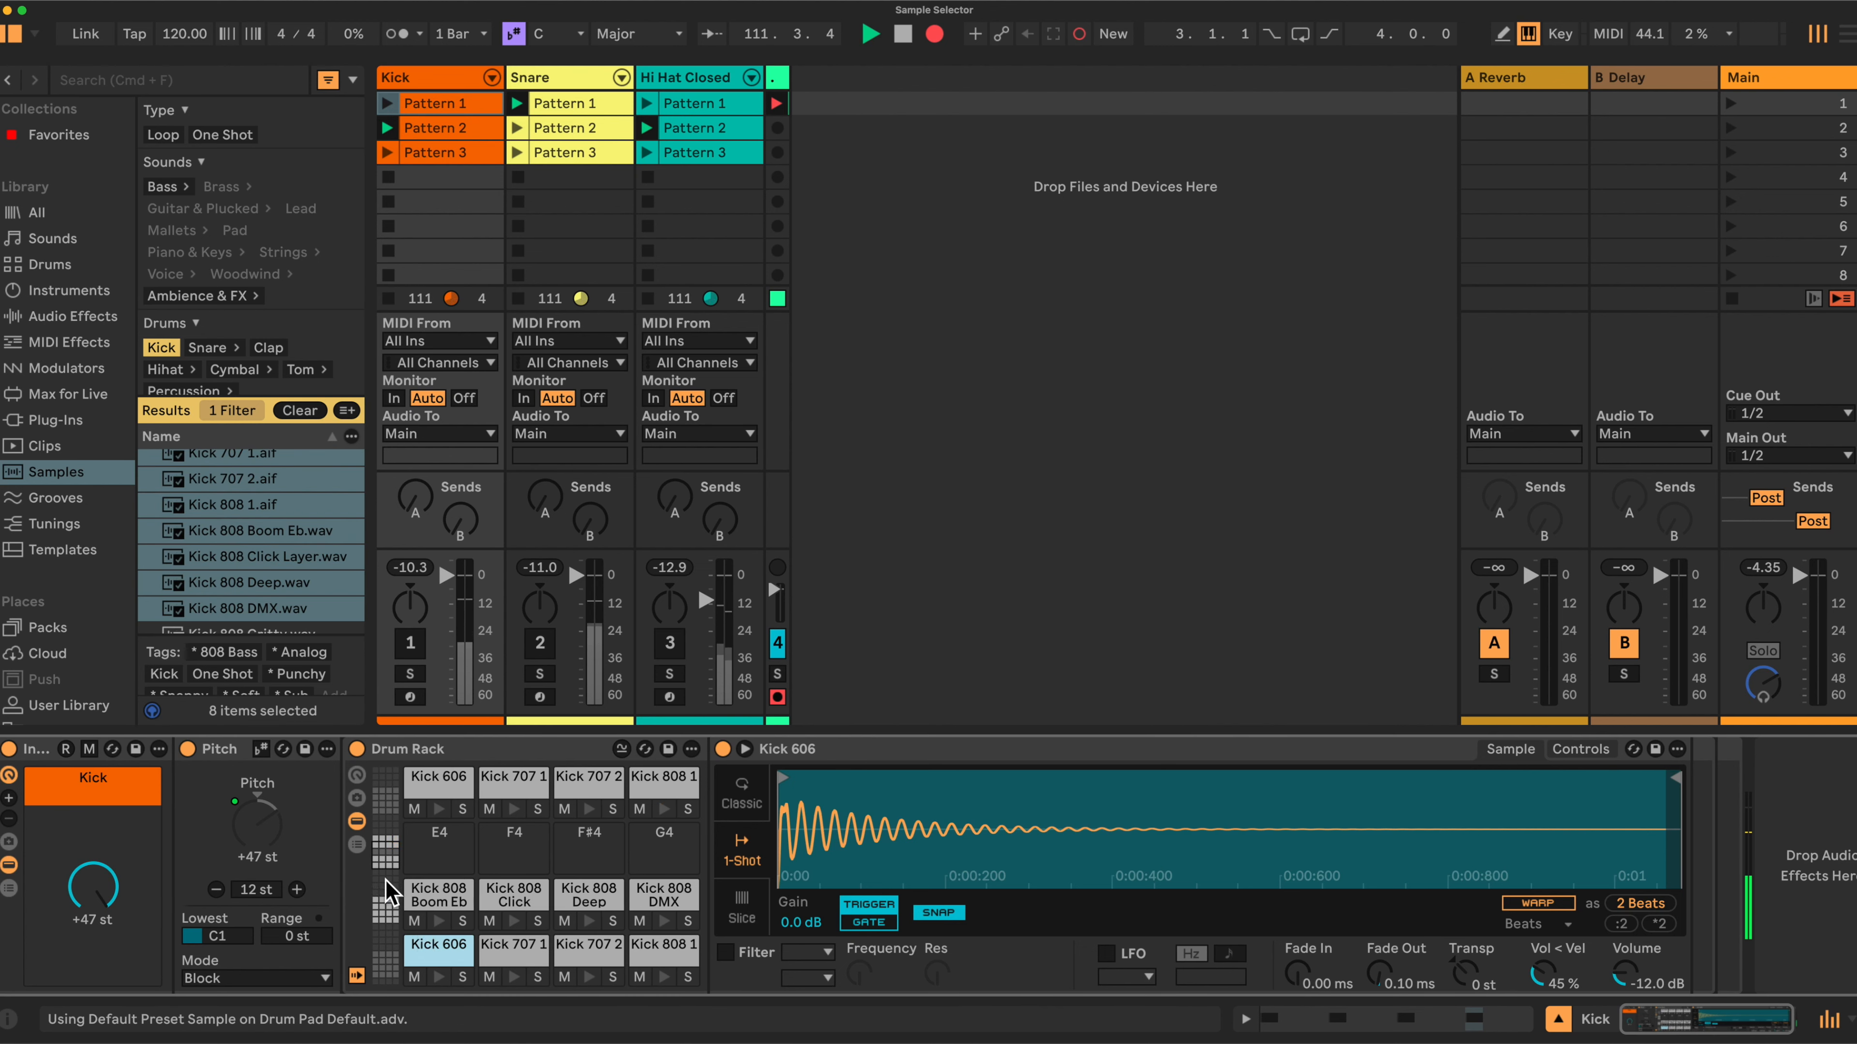
Select the next run of 808 kick samples, from Kick 808 Long to Kick 808 Thud, and drop them onto the Drum Rack.
{"action": "left_click", "coordinate": [385, 910]}
{"action": "left_click", "coordinate": [385, 880]}
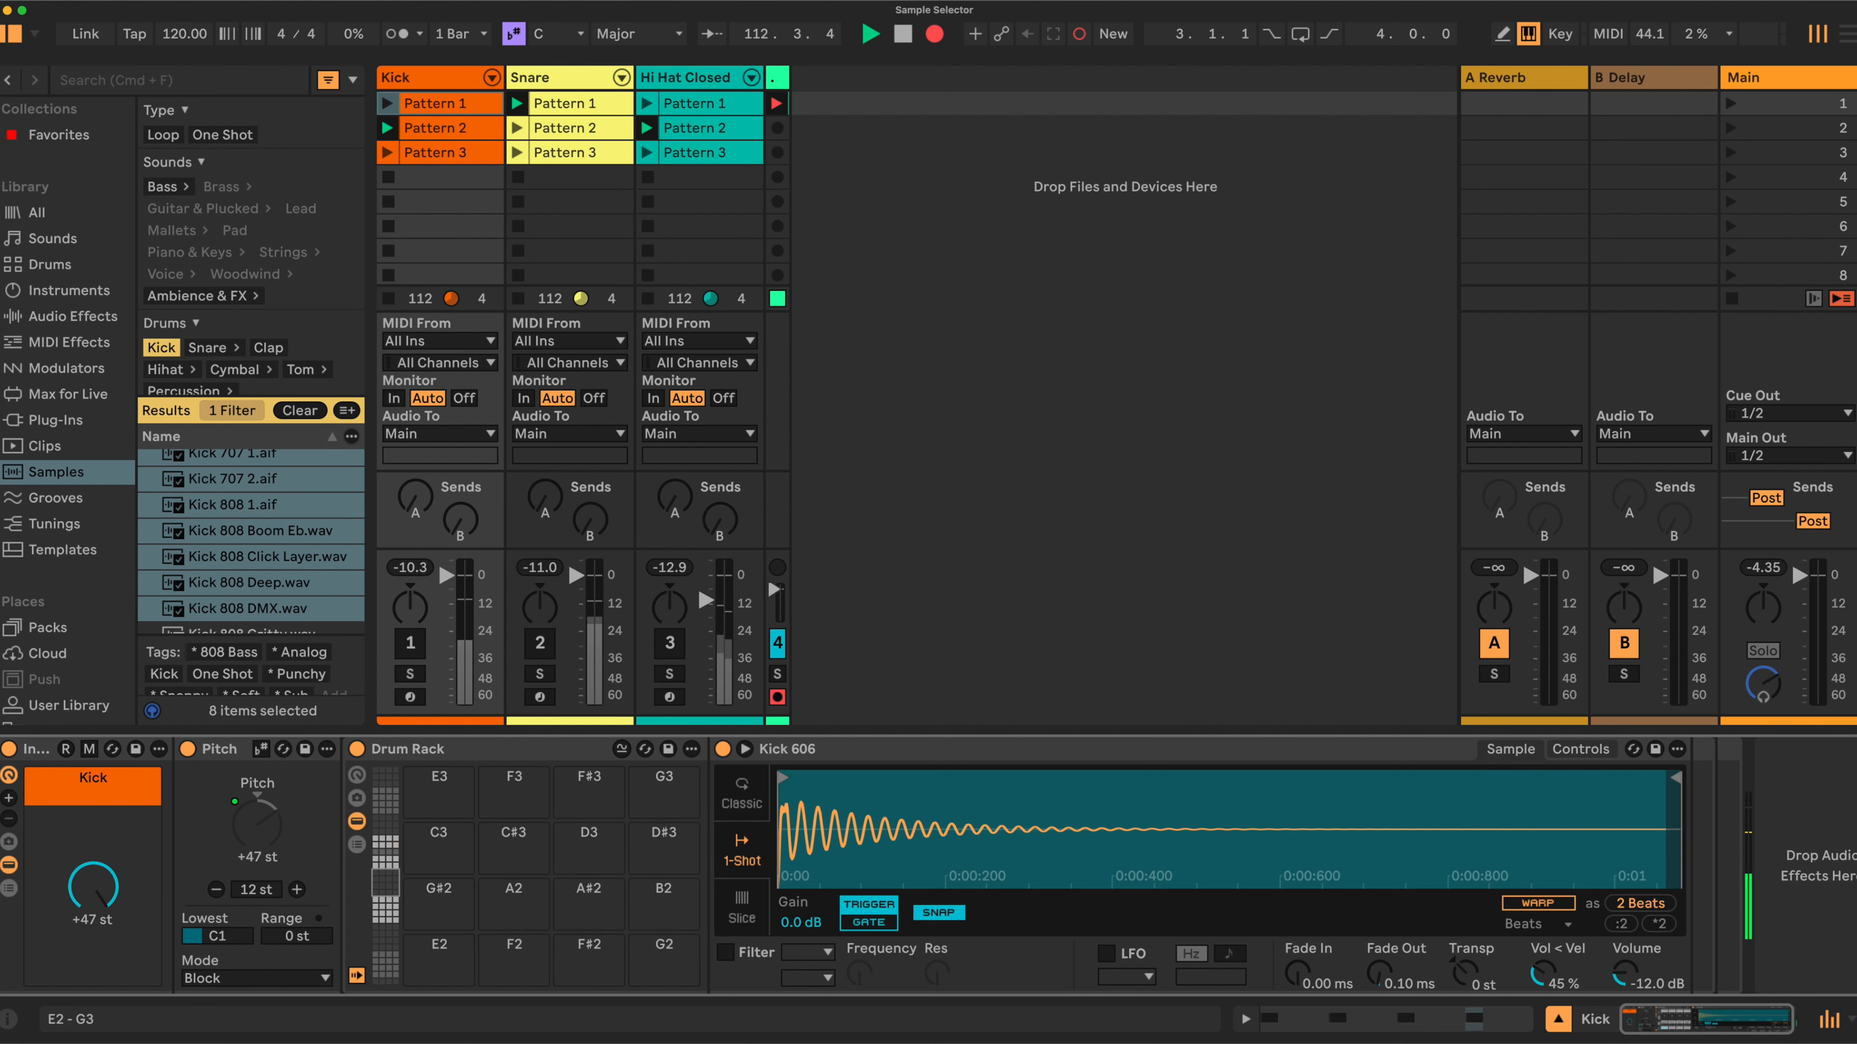
{"action": "scroll", "coordinate": [249, 541], "scroll_direction": "down", "scroll_amount": 5}
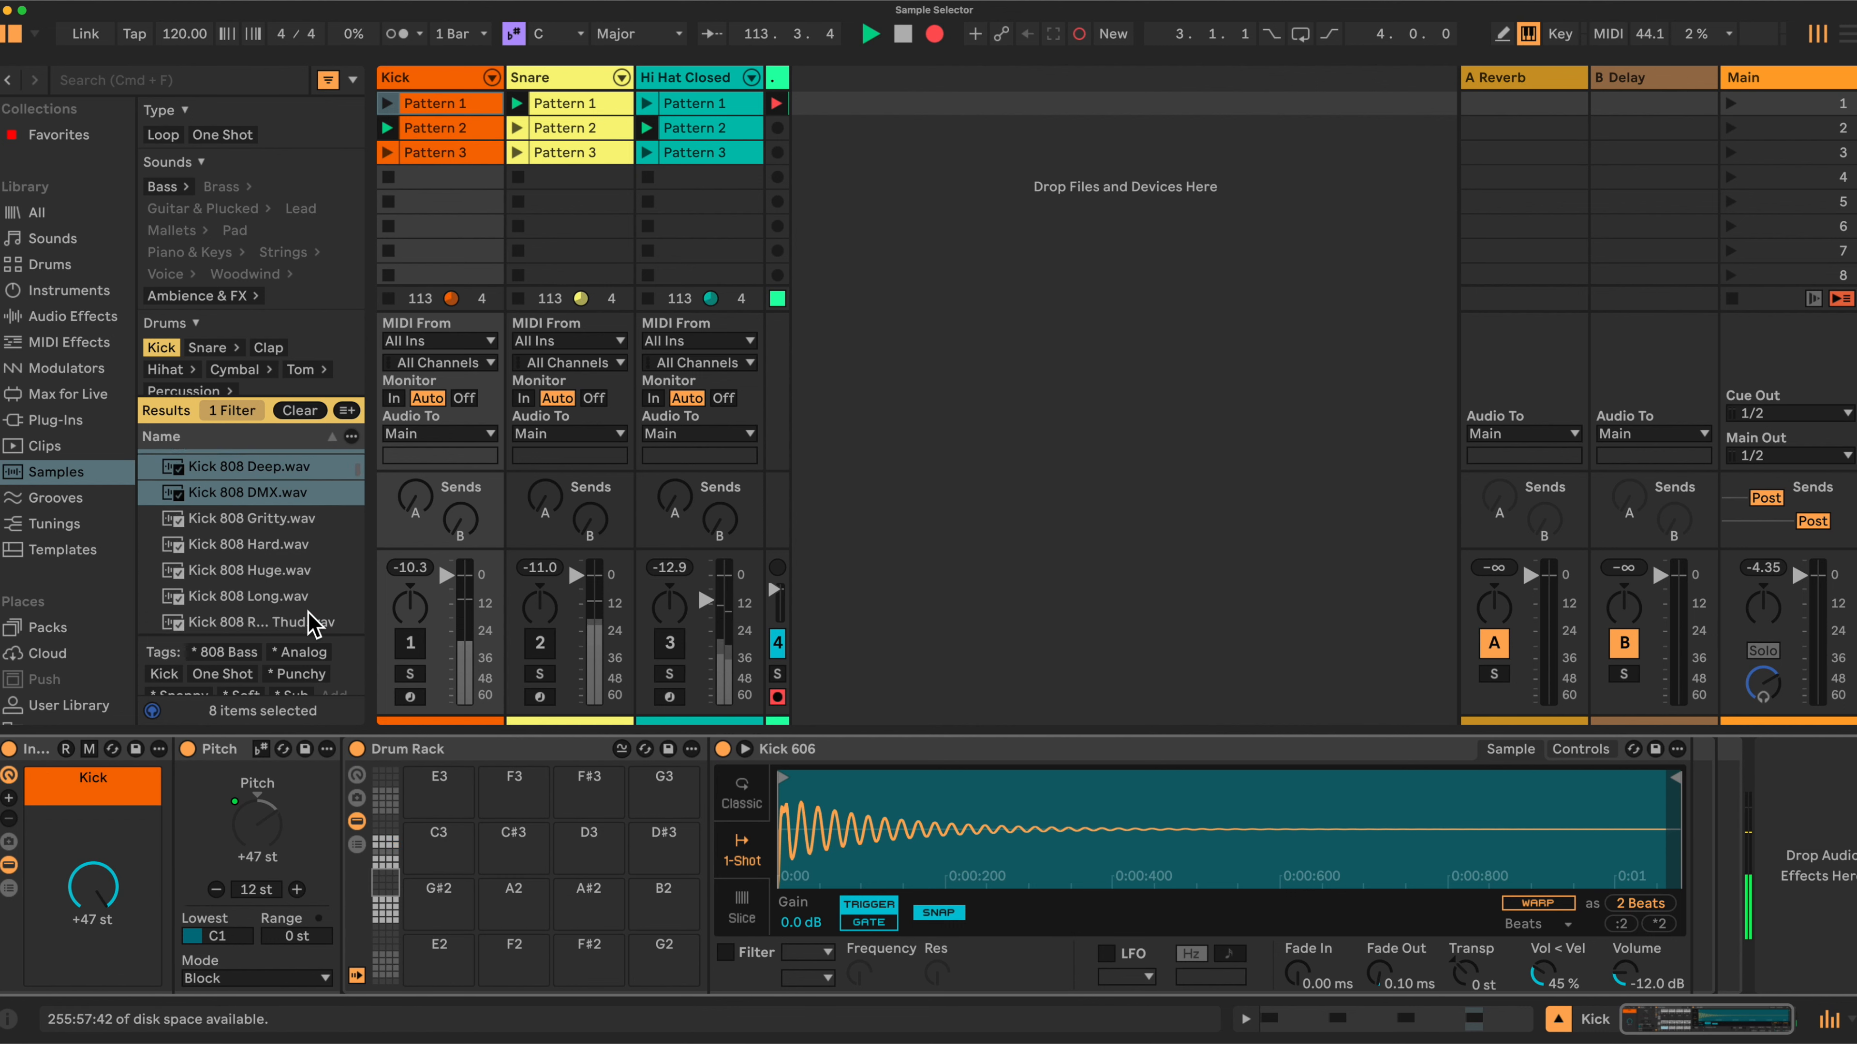
{"action": "left_click", "coordinate": [246, 537], "text": "shift"}
{"action": "scroll", "coordinate": [250, 556], "scroll_direction": "down", "scroll_amount": 2}
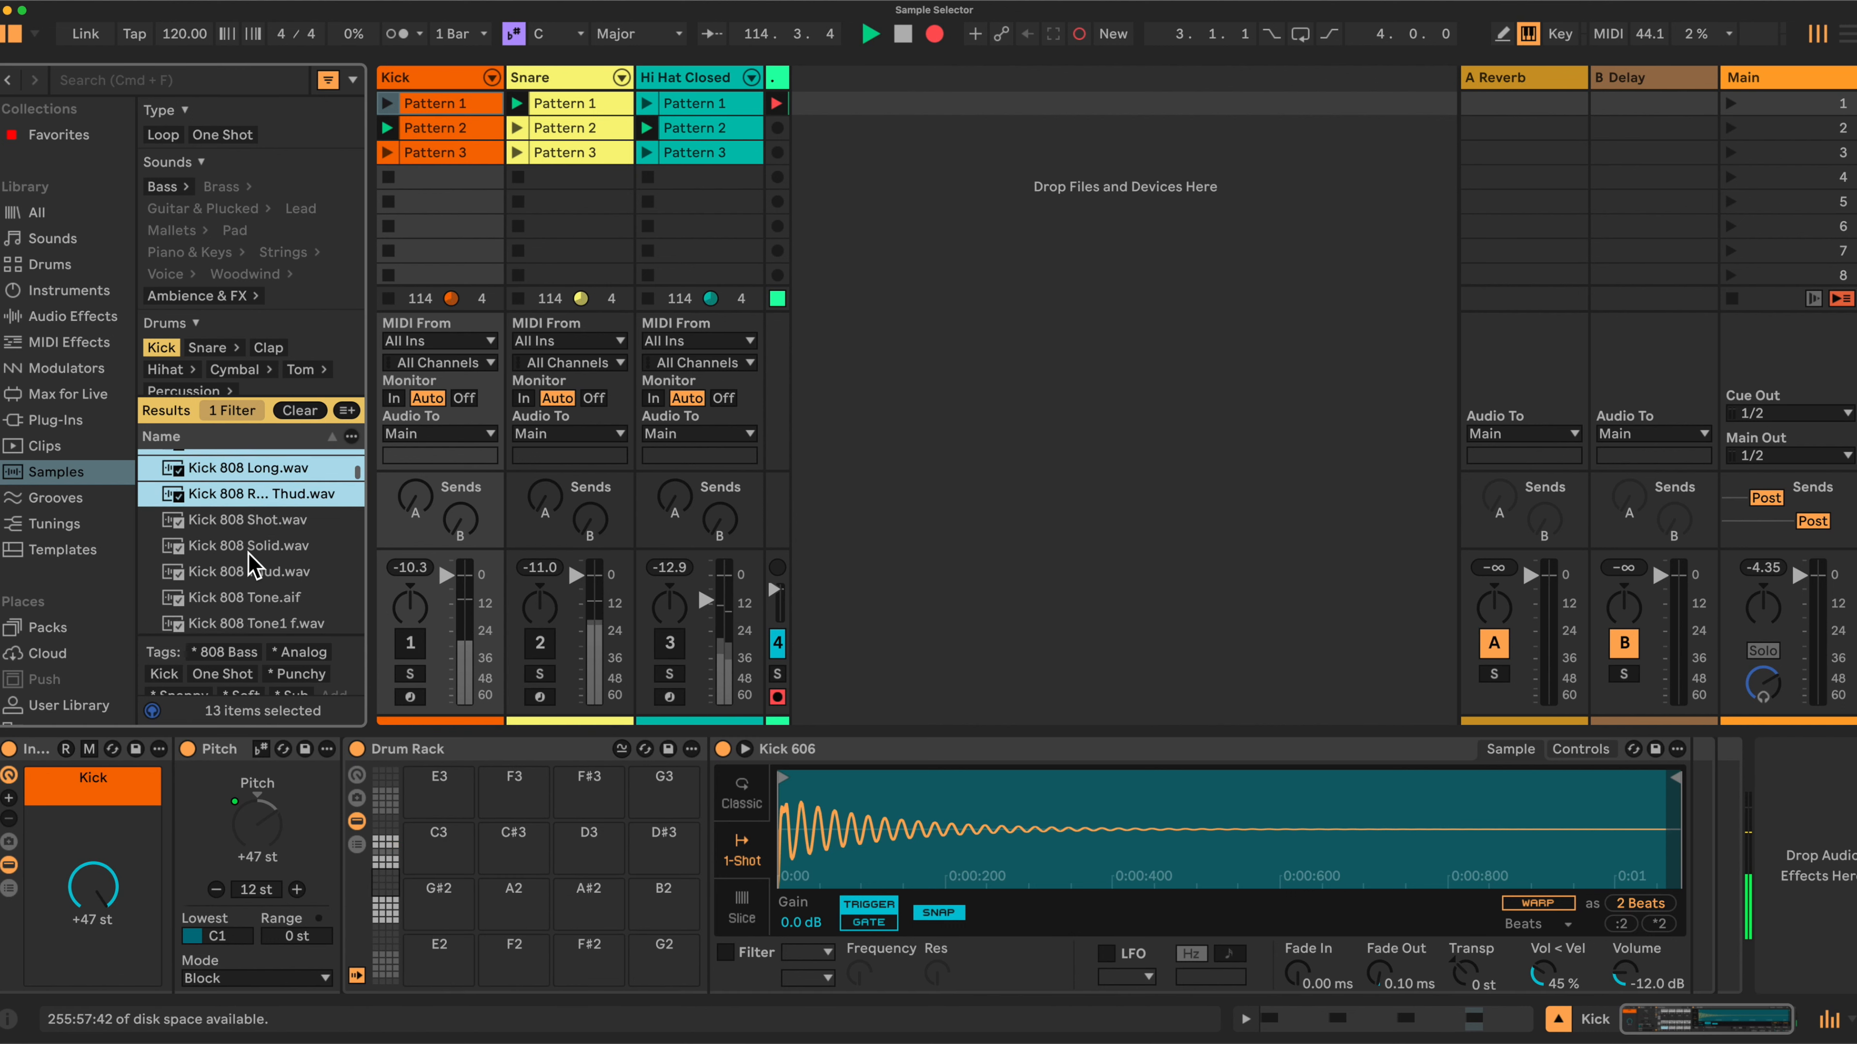
{"action": "left_click", "coordinate": [241, 562], "text": "shift"}
{"action": "left_click_drag", "start_coordinate": [246, 571], "coordinate": [425, 942]}
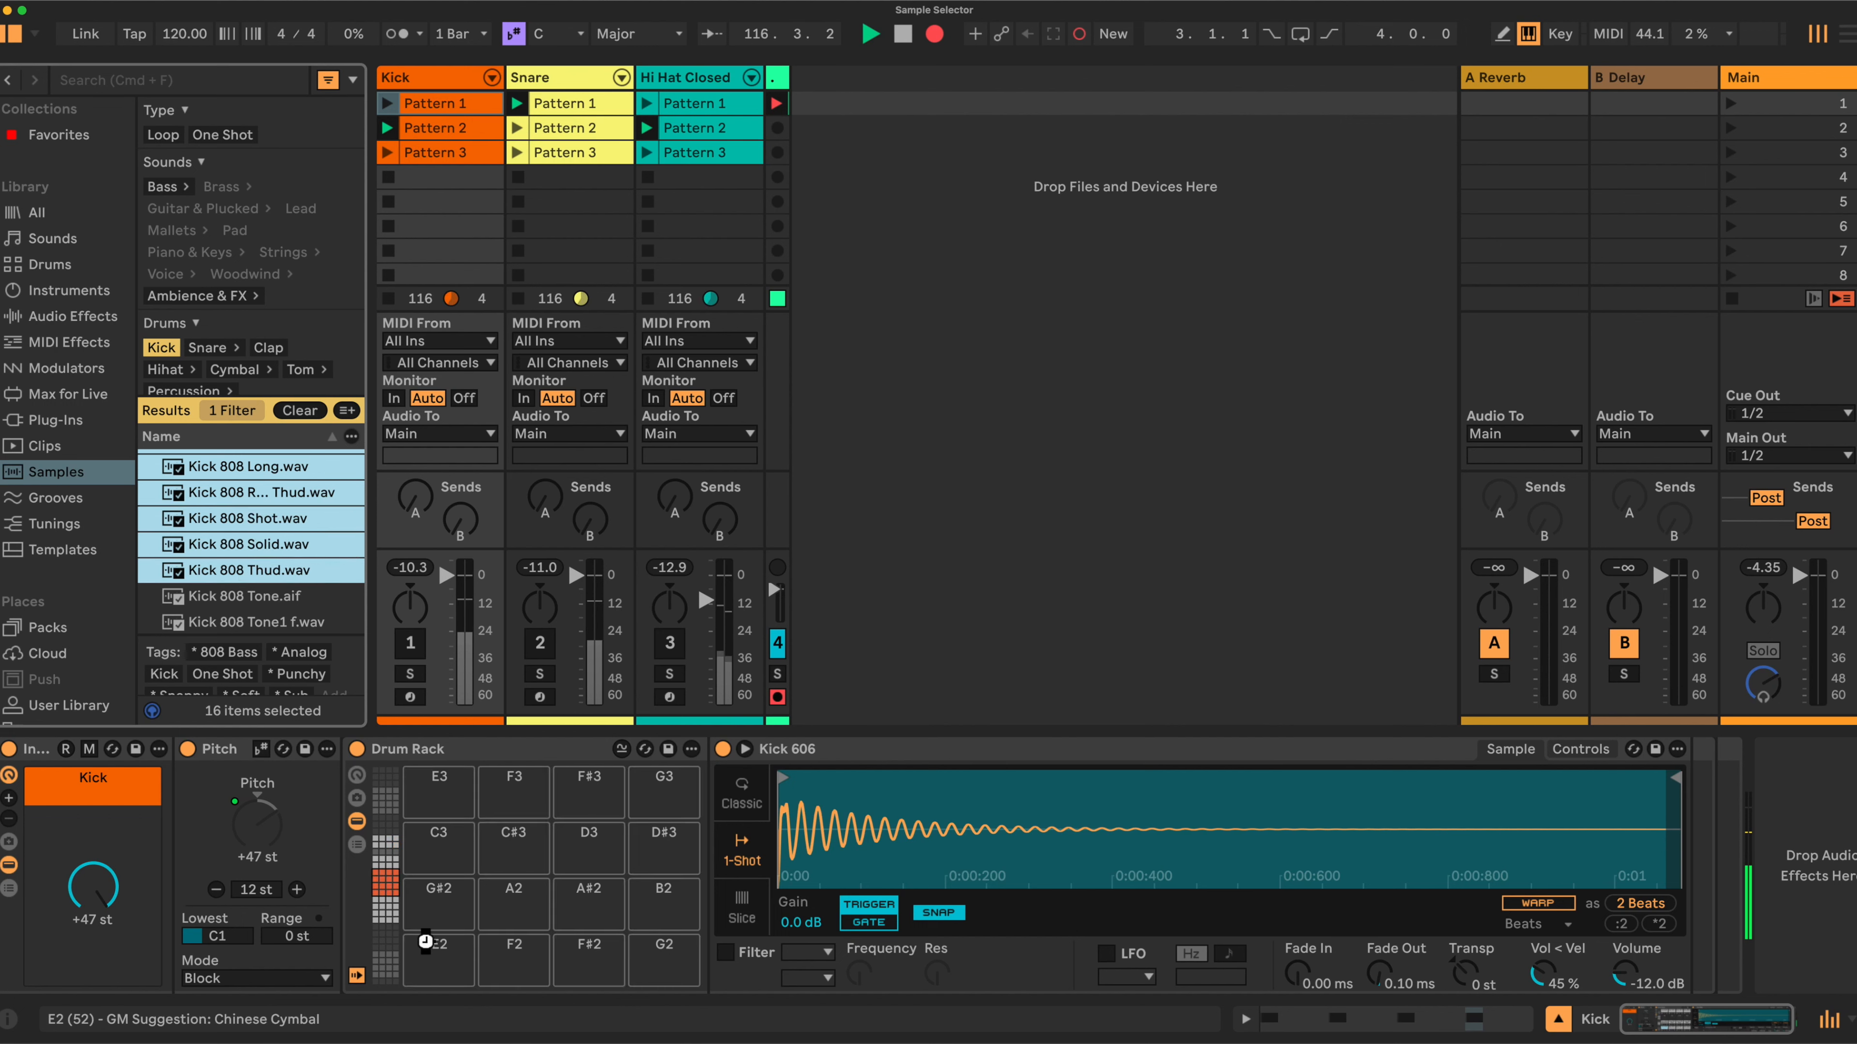
{"action": "left_click", "coordinate": [385, 893]}
{"action": "left_click", "coordinate": [384, 857]}
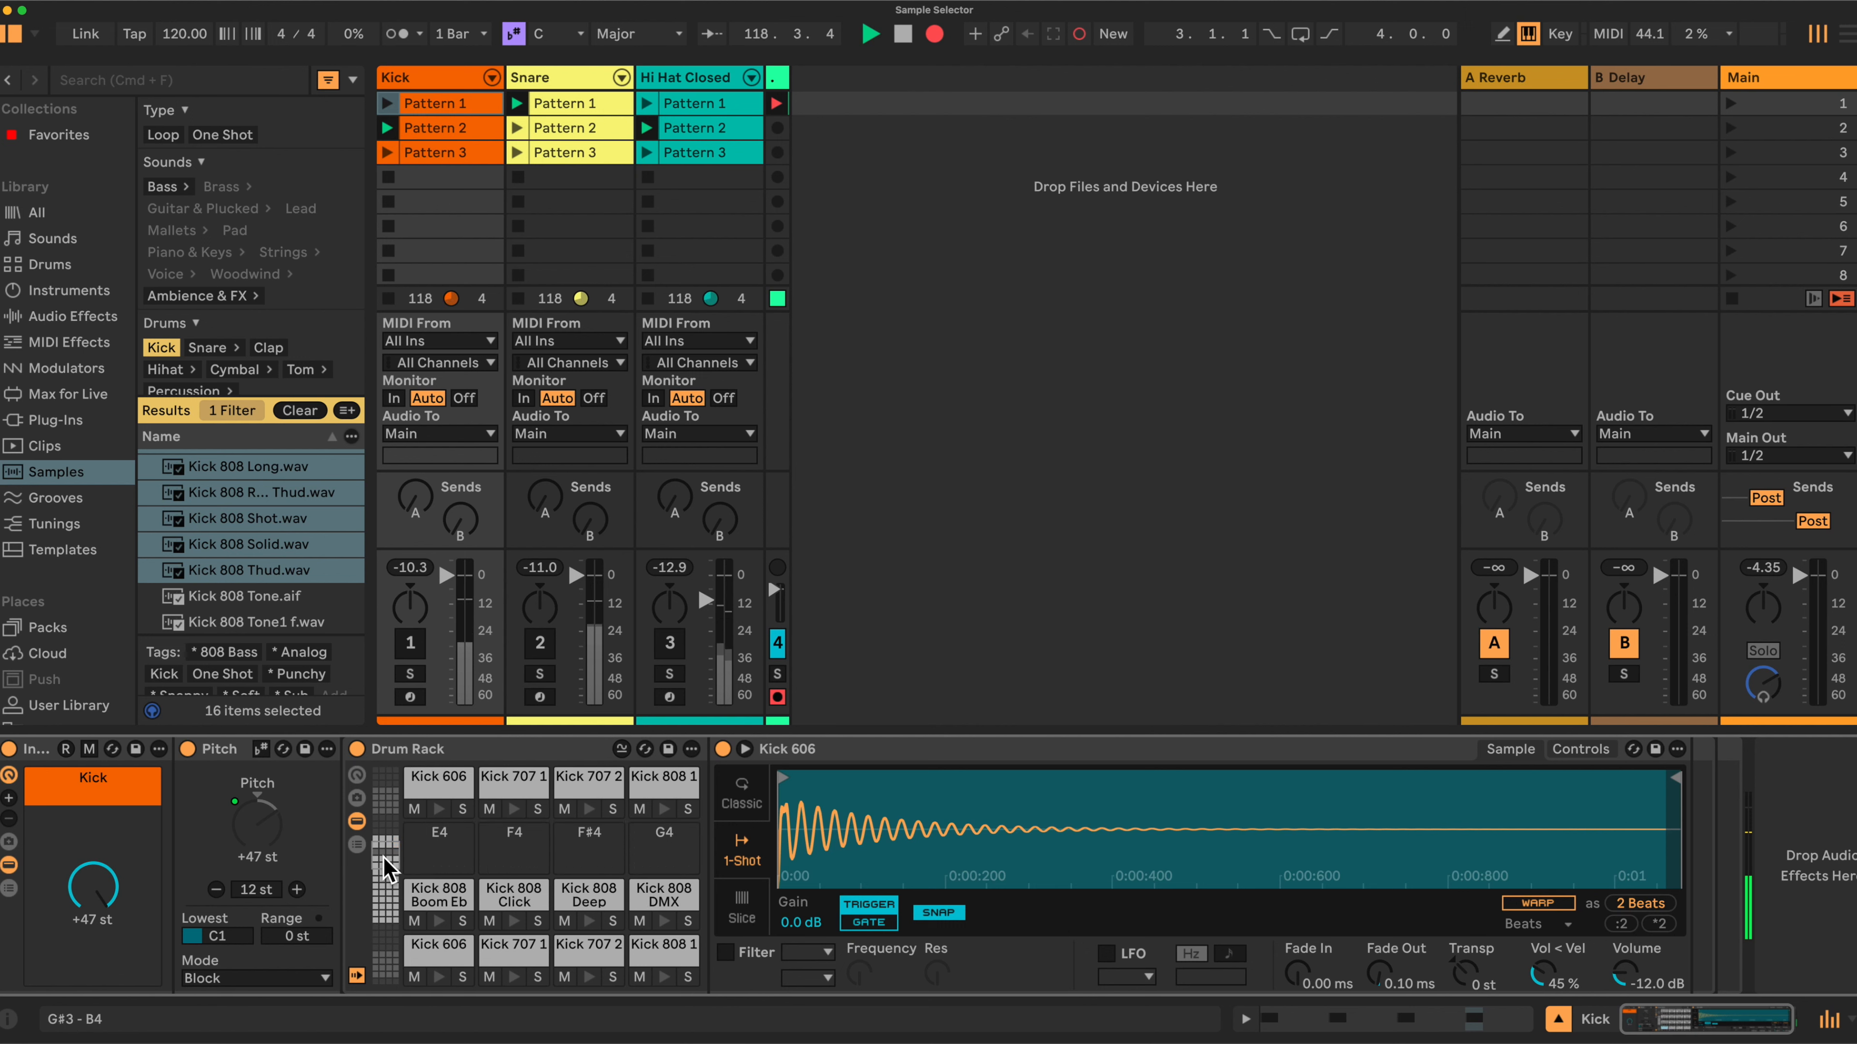
Add Kick 808 Tone1 k, Tone1 p, Tone1 t and Tone5 f to the empty pads beside them.
{"action": "scroll", "coordinate": [211, 519], "scroll_direction": "down", "scroll_amount": 2}
{"action": "left_click_drag", "start_coordinate": [223, 586], "coordinate": [424, 870]}
{"action": "left_click_drag", "start_coordinate": [431, 866], "coordinate": [432, 864]}
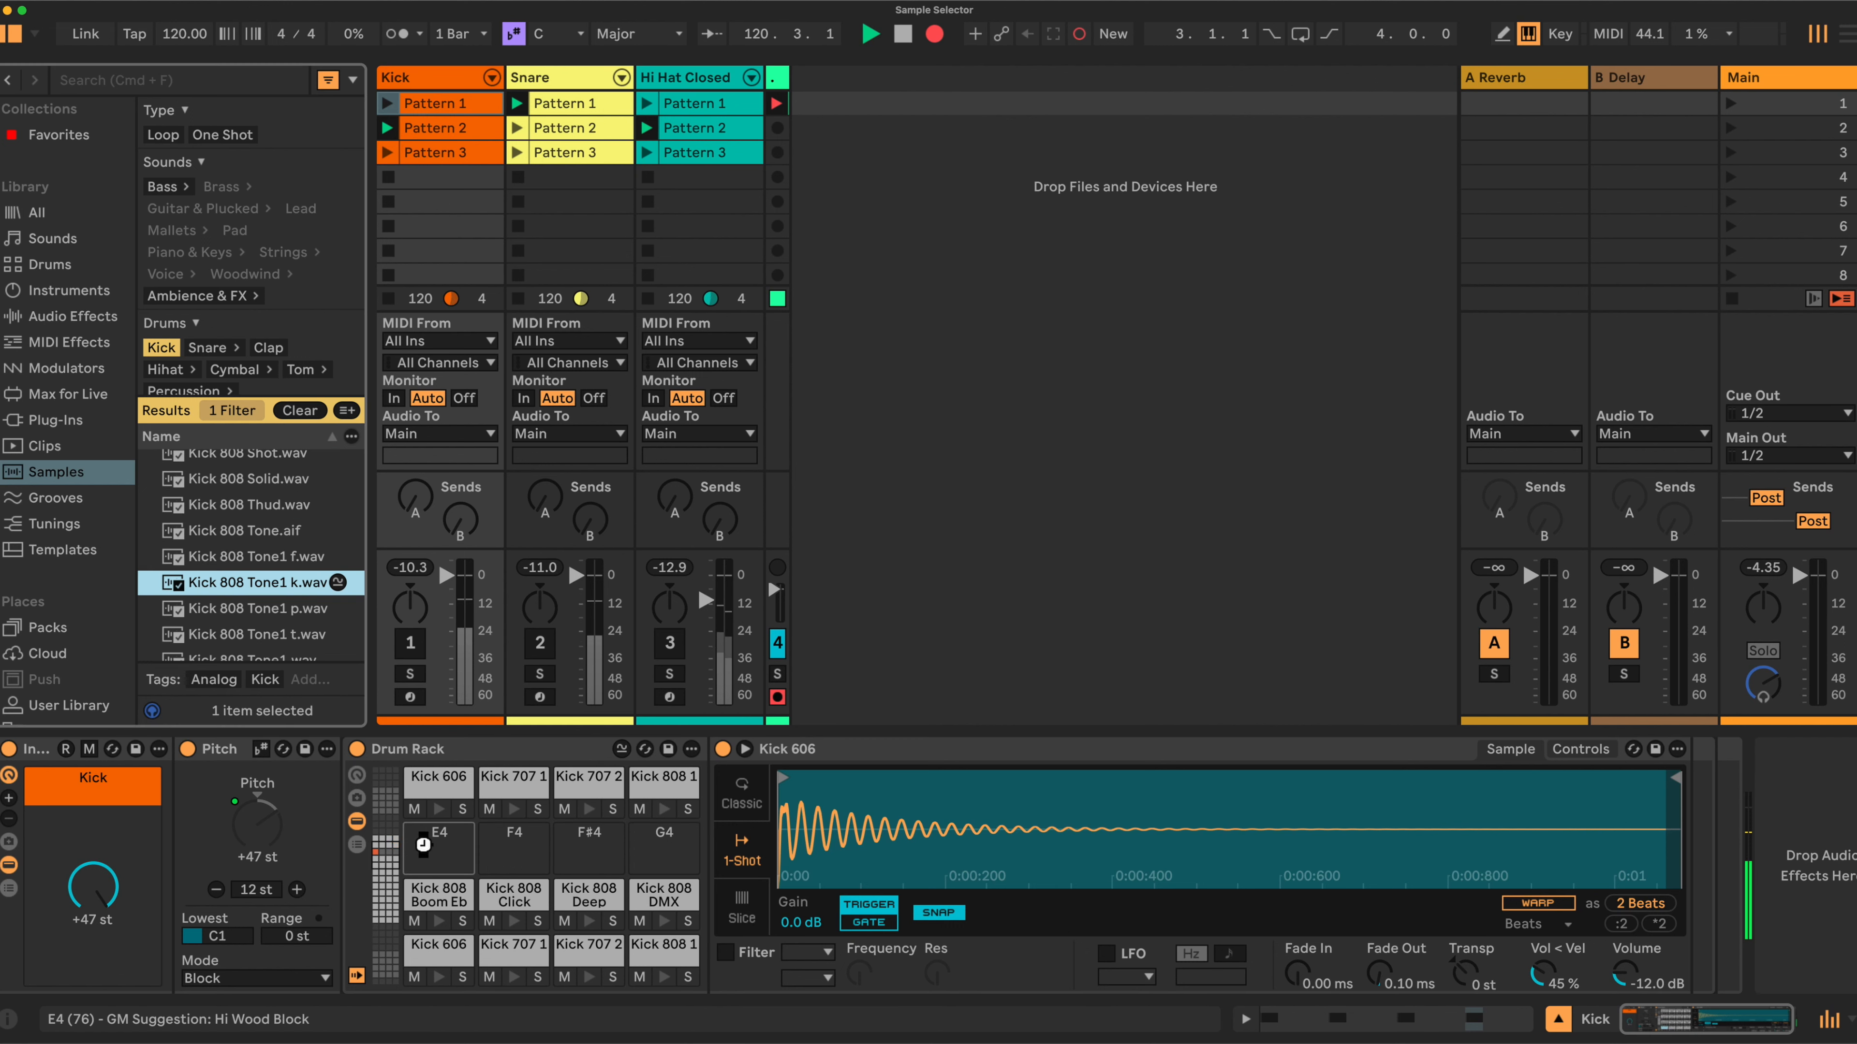
{"action": "left_click_drag", "start_coordinate": [252, 608], "coordinate": [584, 842]}
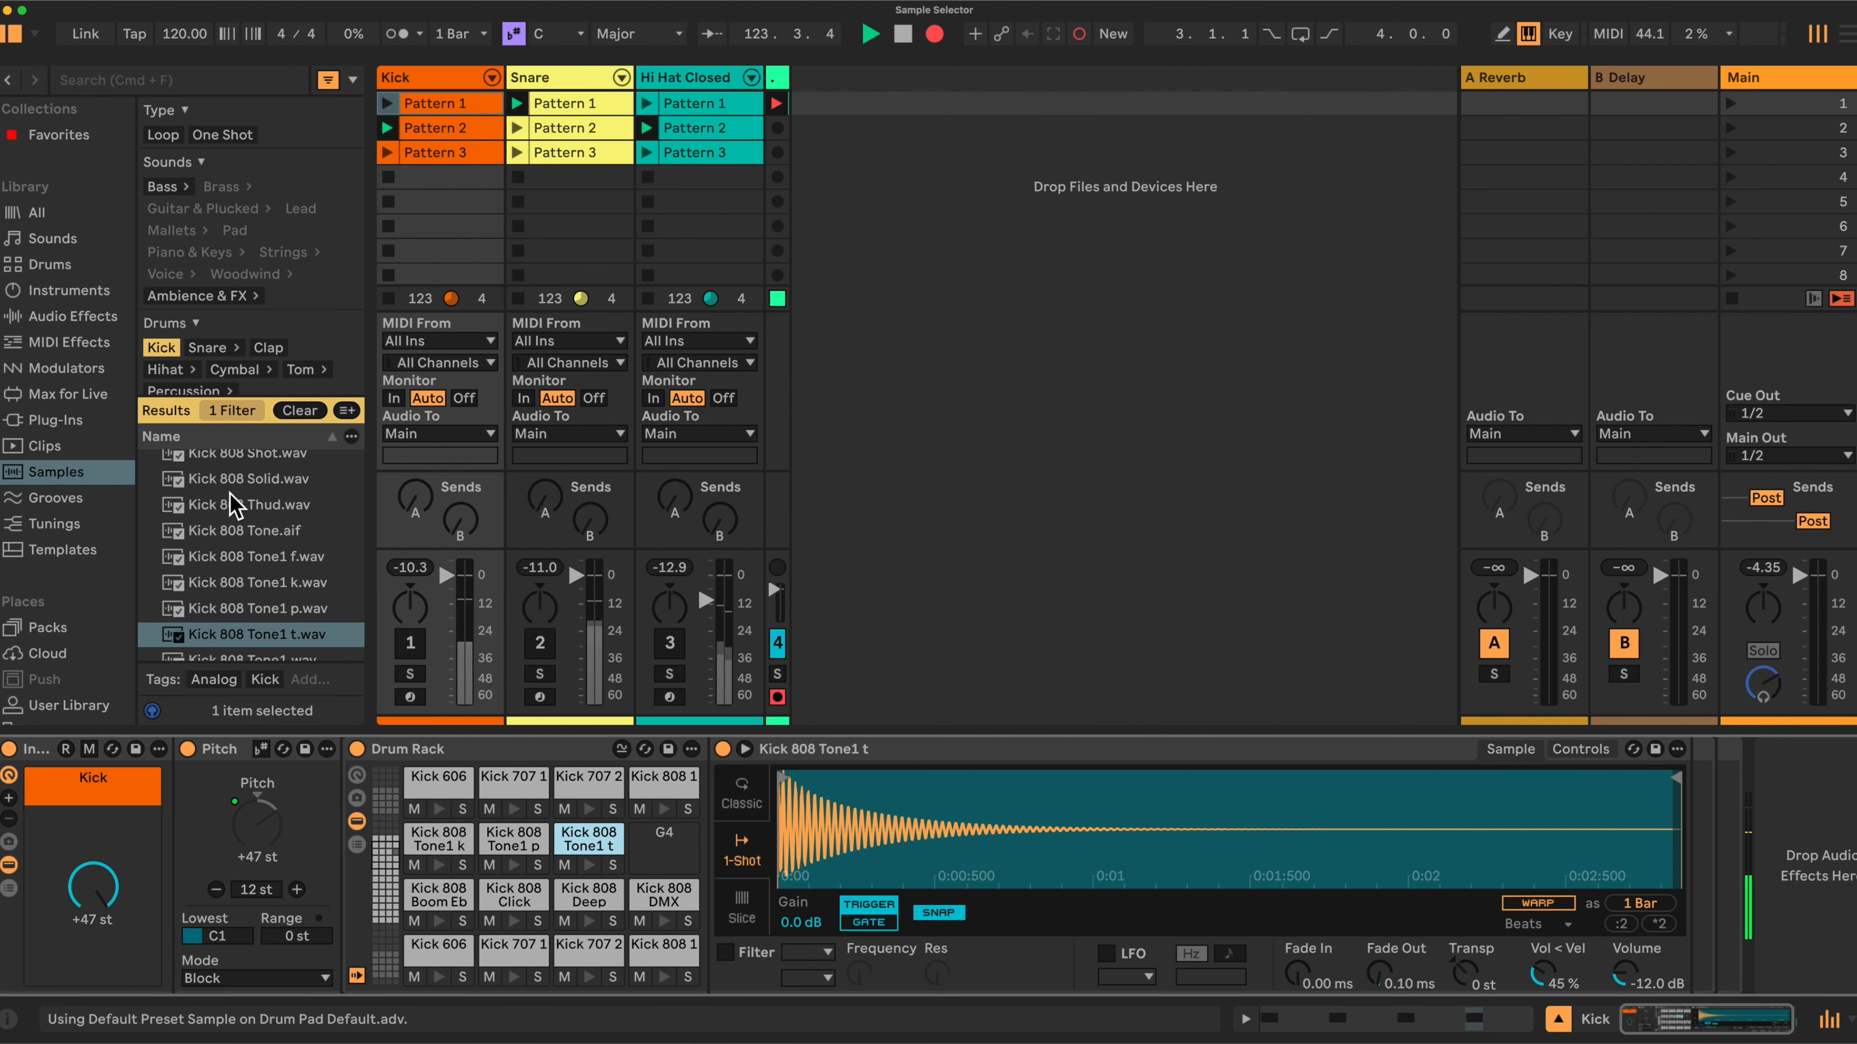
{"action": "scroll", "coordinate": [252, 629], "scroll_direction": "down", "scroll_amount": 3}
{"action": "left_click_drag", "start_coordinate": [249, 626], "coordinate": [668, 830]}
Turn the Kick macro to audition the loaded samples and show additional macro controls on the rack.
{"action": "left_click_drag", "start_coordinate": [93, 887], "coordinate": [93, 951]}
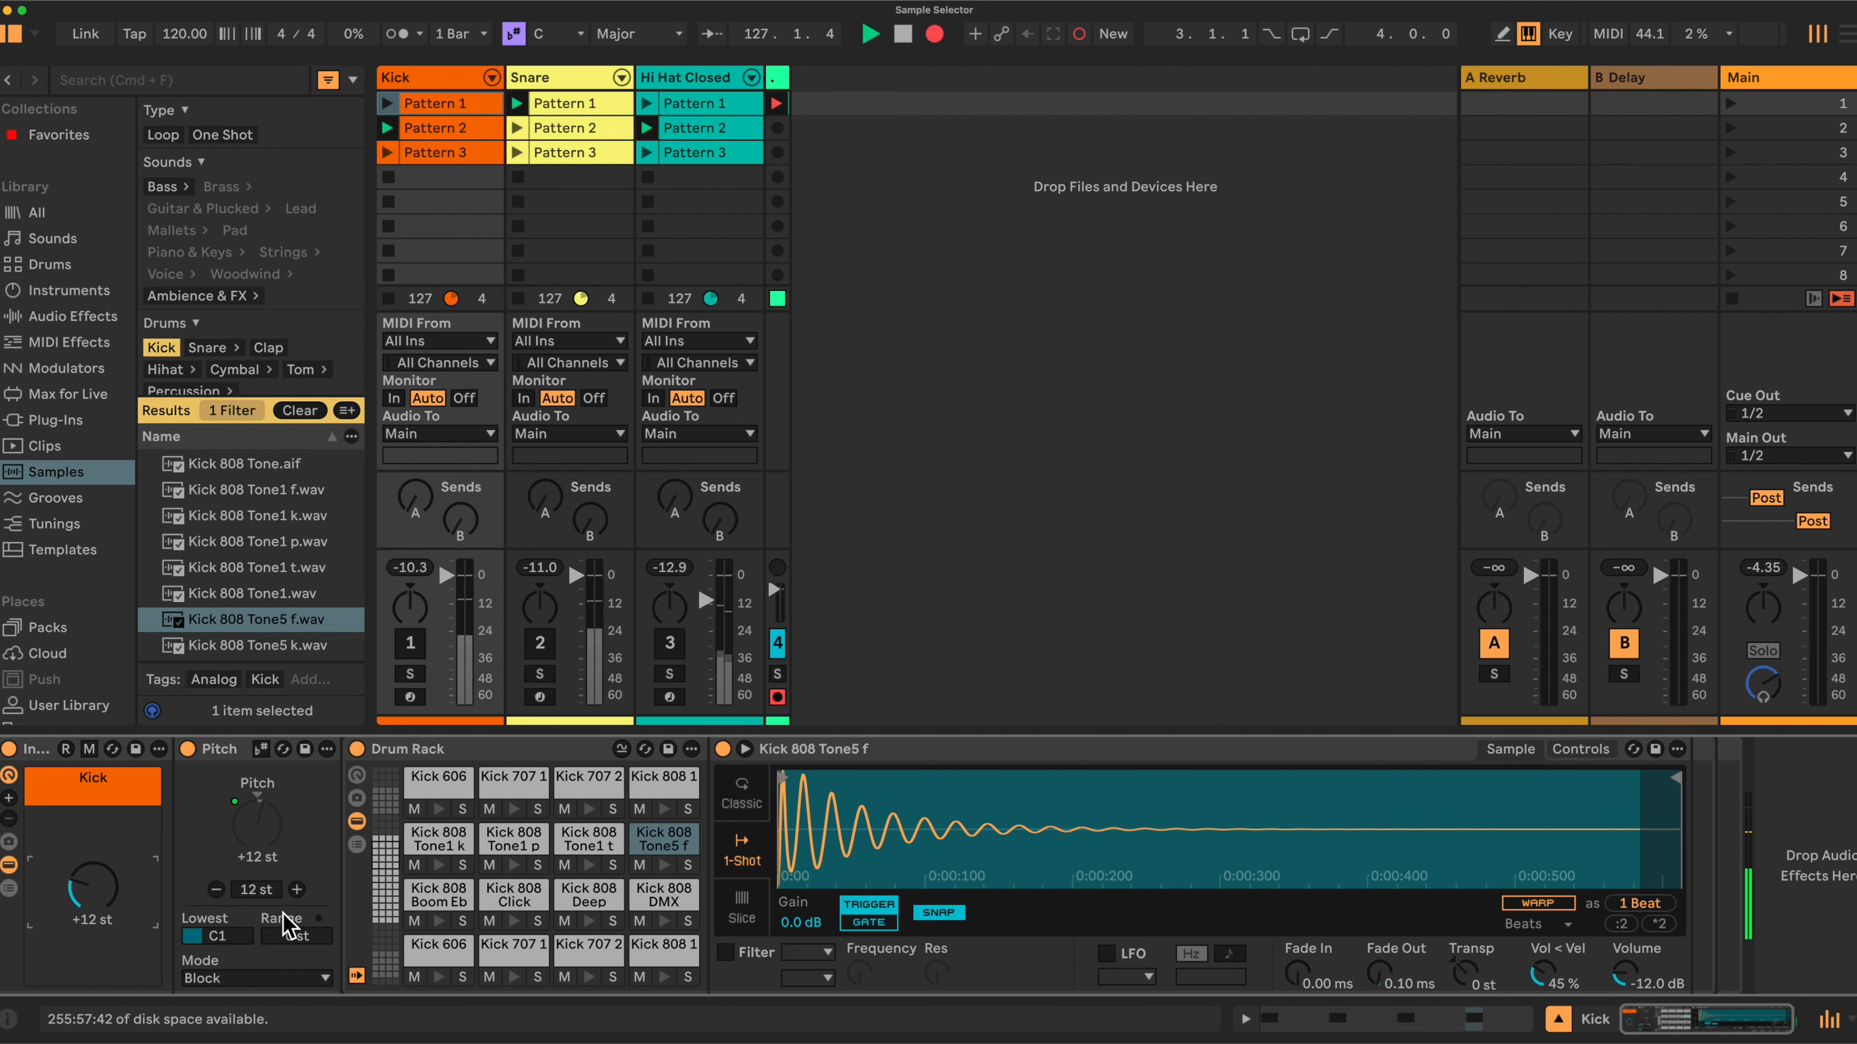
{"action": "left_click", "coordinate": [390, 914]}
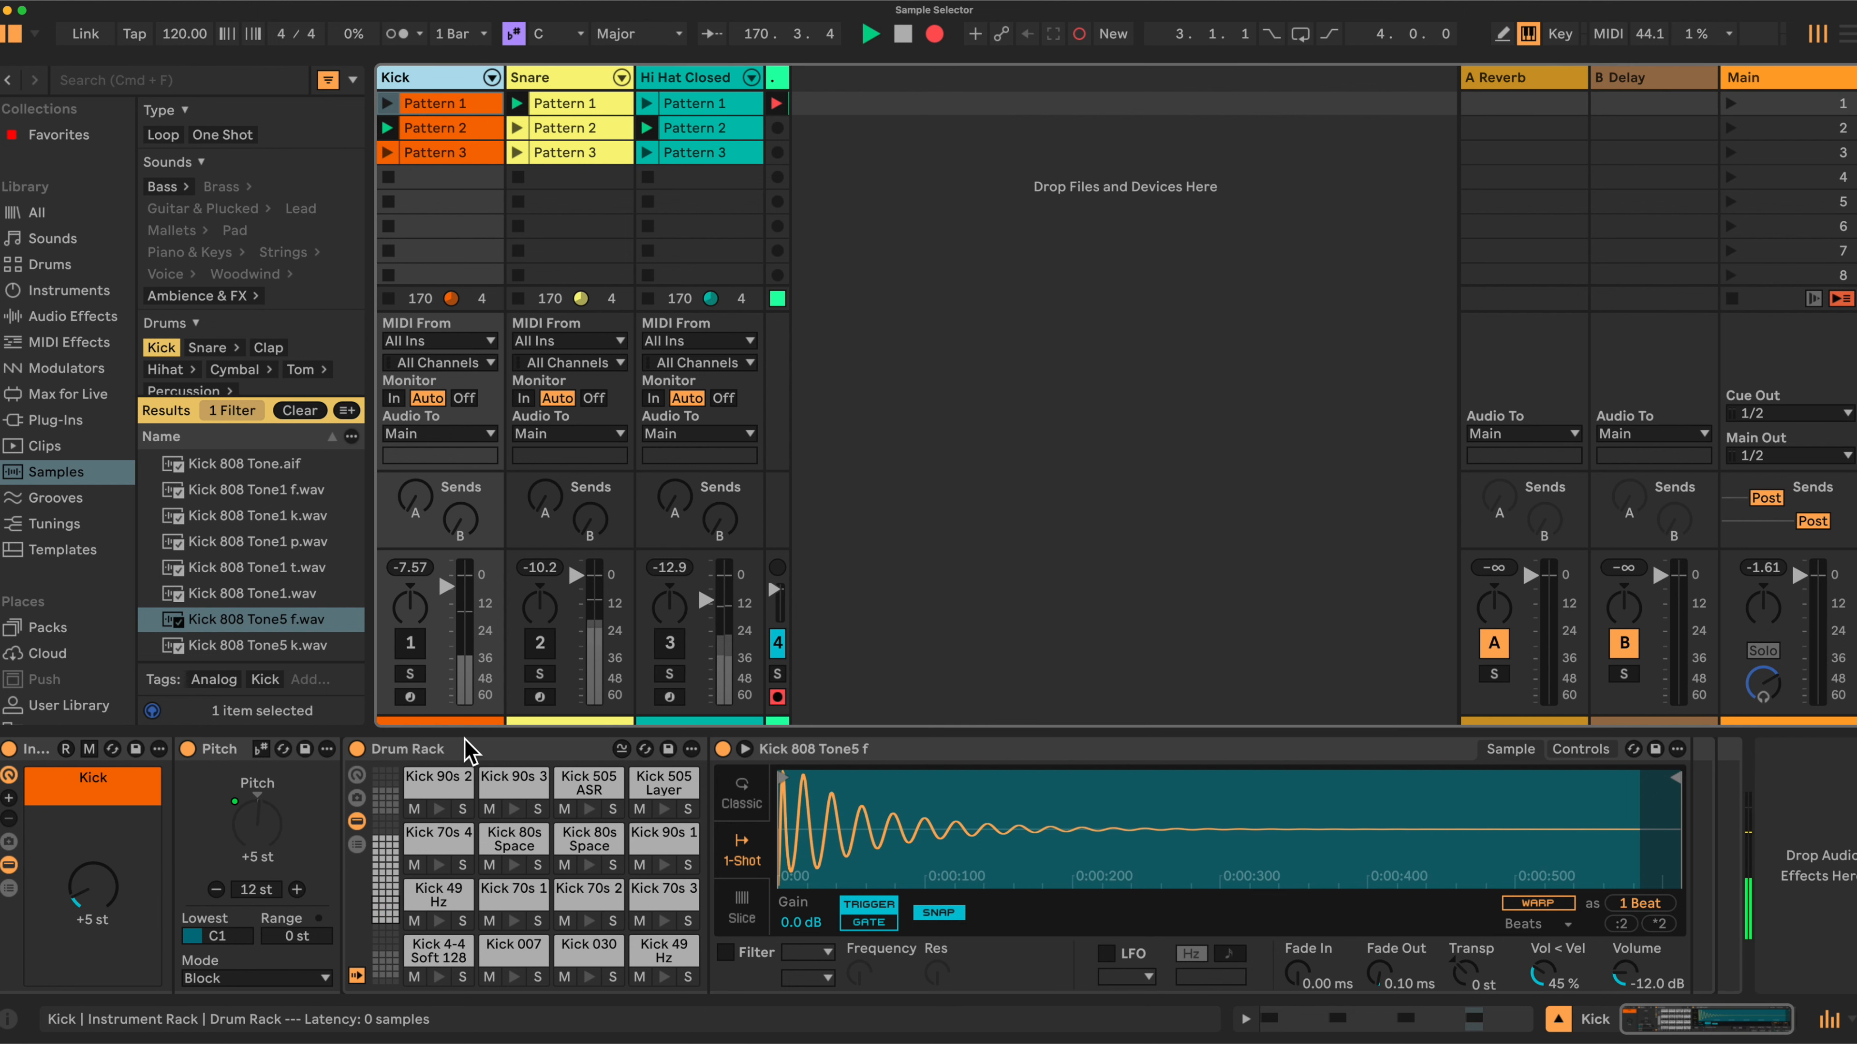
{"action": "left_click", "coordinate": [8, 797]}
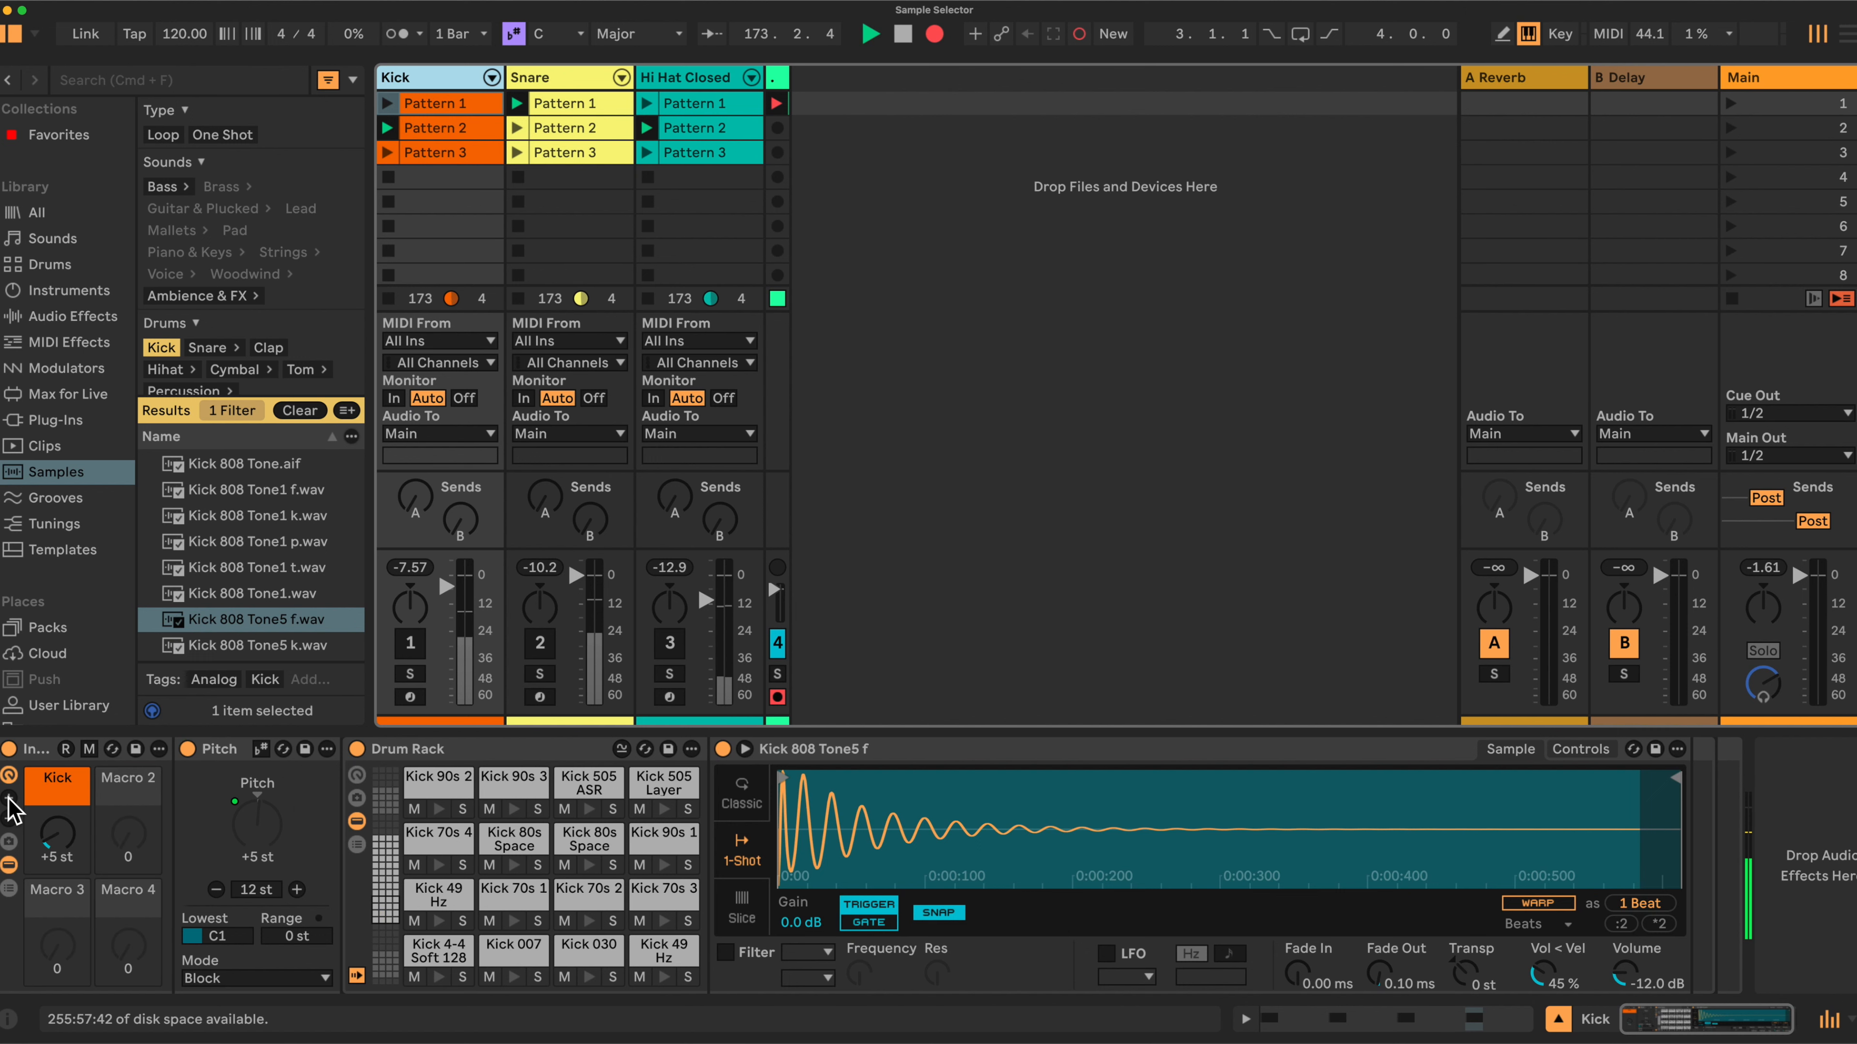
{"action": "left_click", "coordinate": [9, 797]}
{"action": "left_click", "coordinate": [8, 797]}
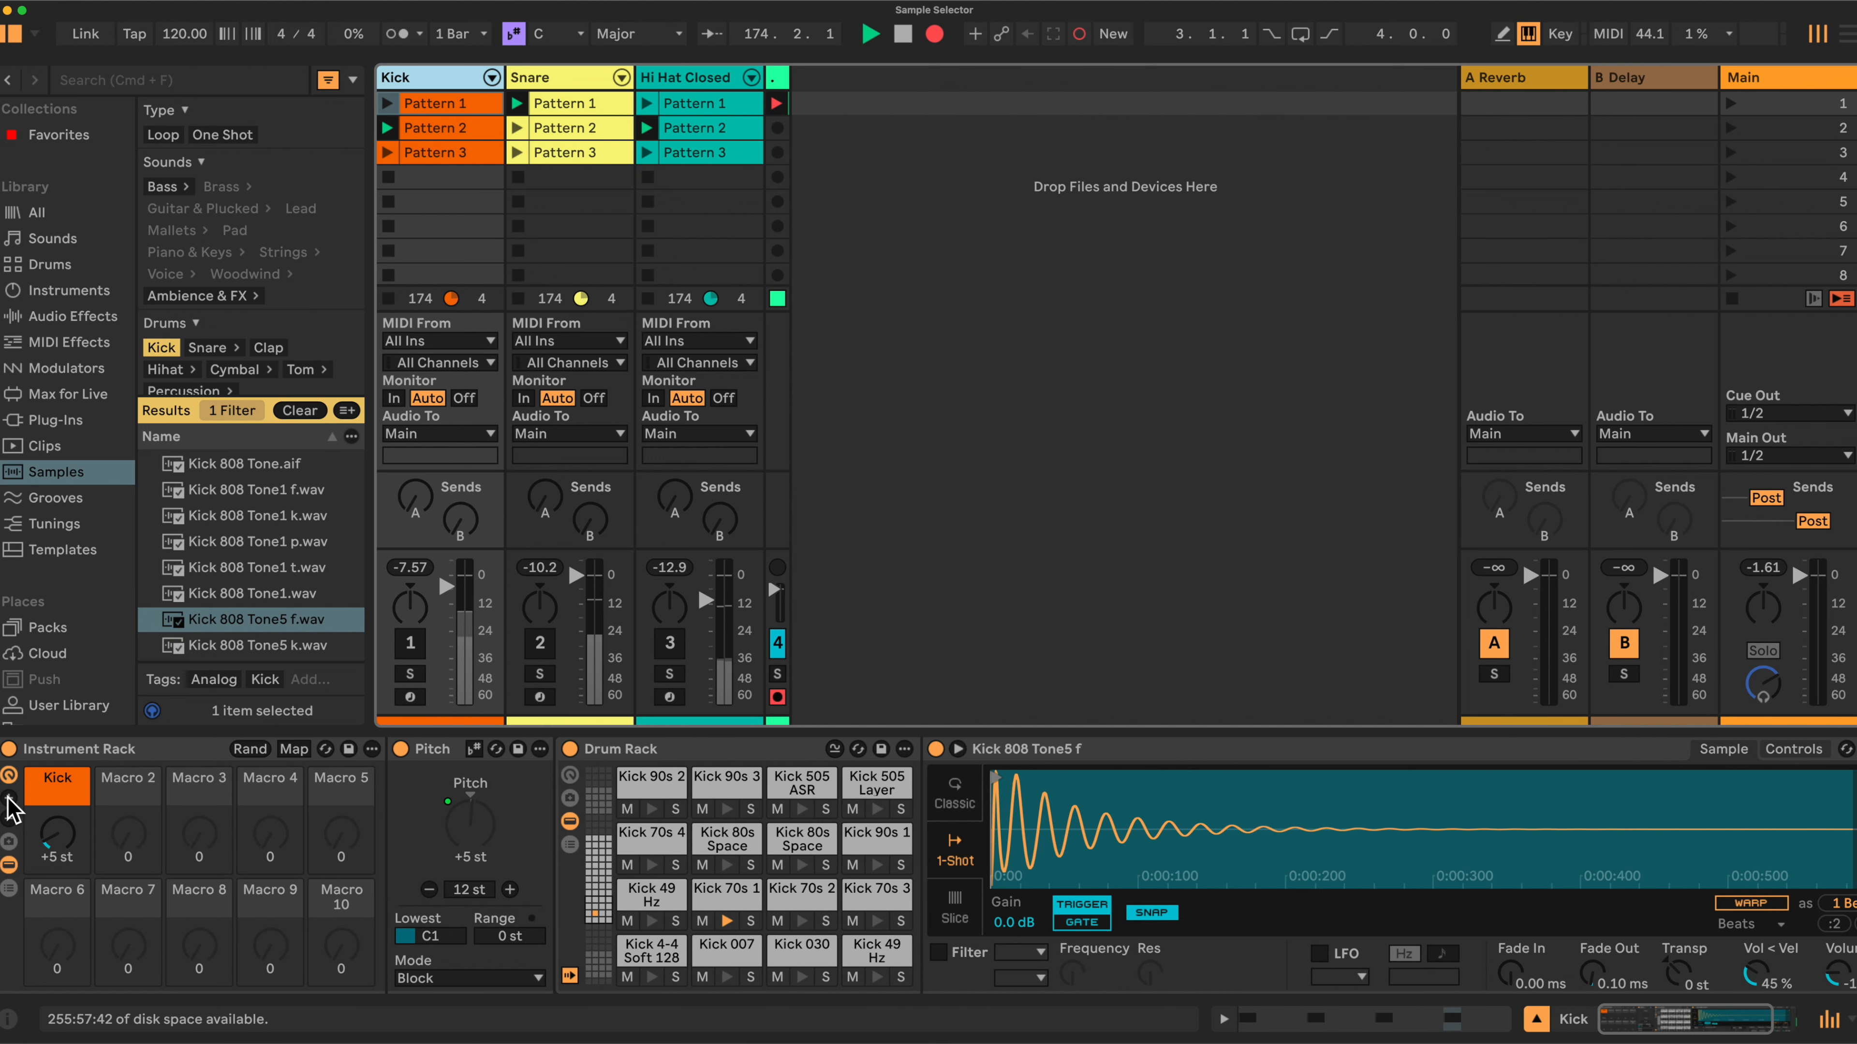
Rename the Instrument Rack to Kick.
{"action": "right_click", "coordinate": [94, 753]}
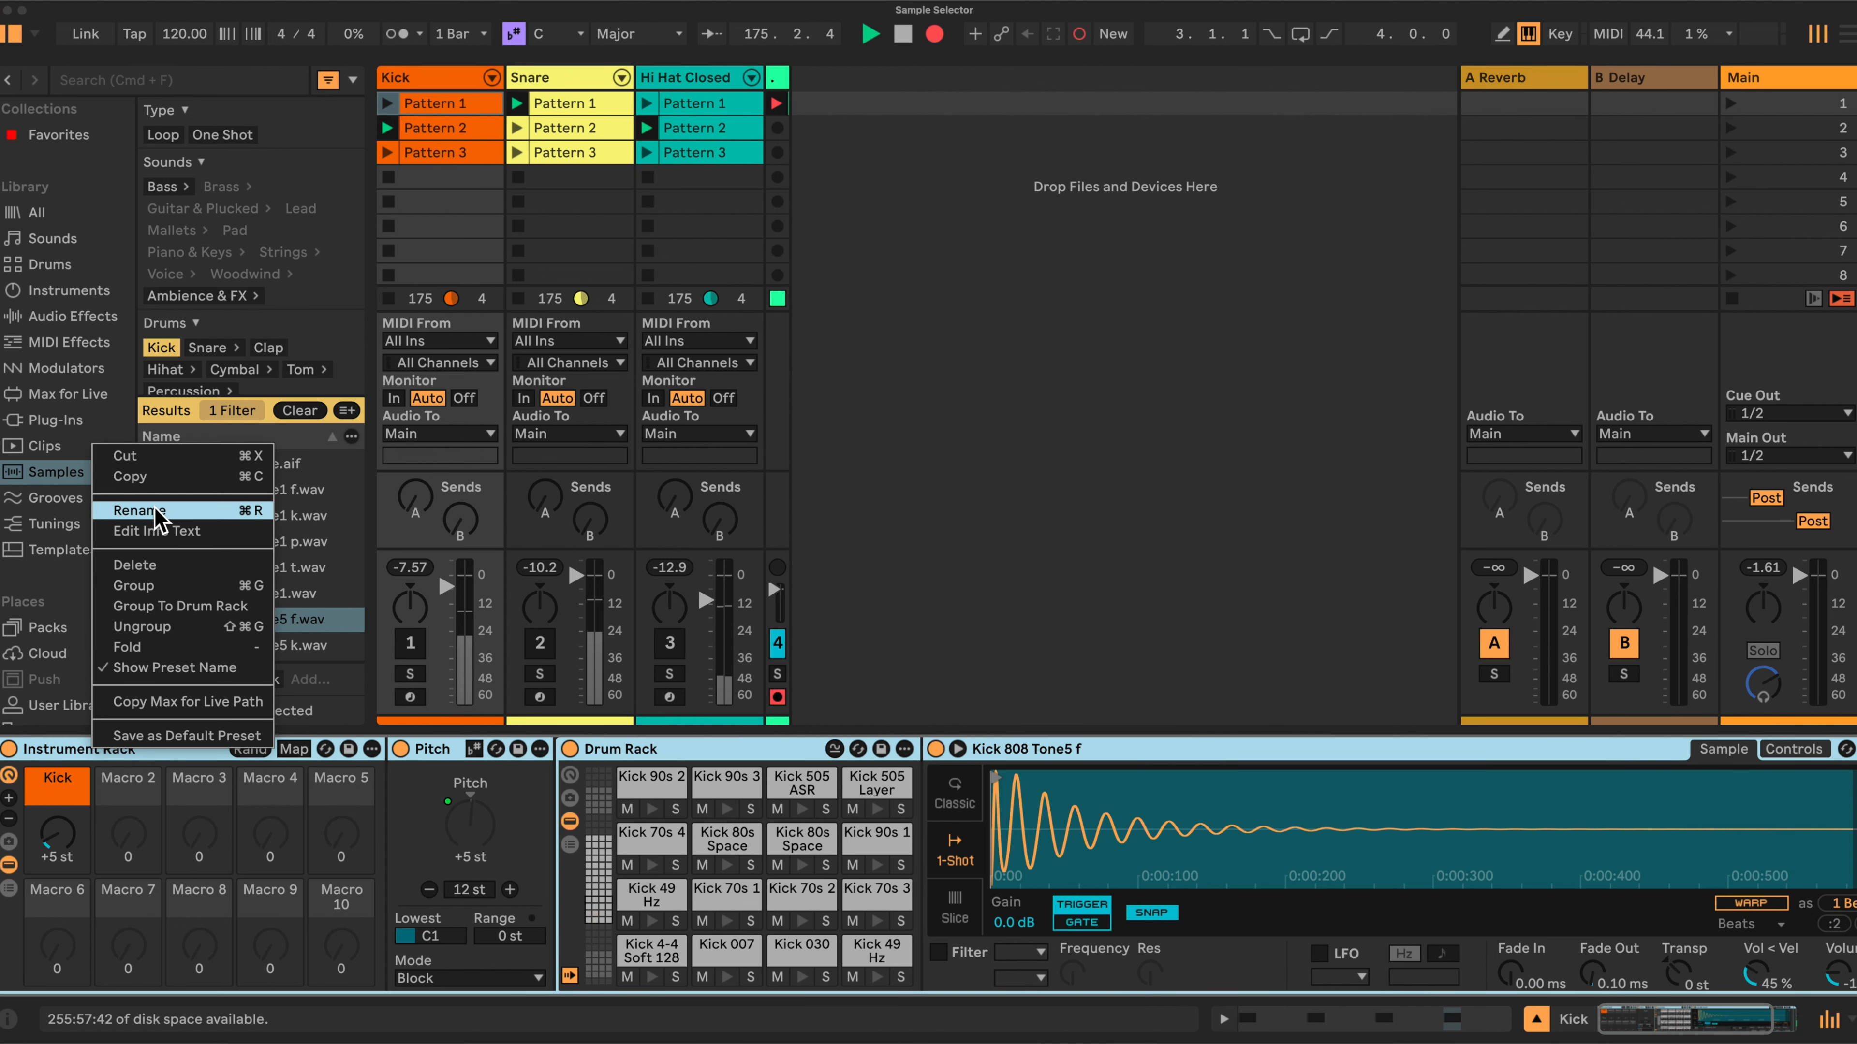
{"action": "left_click", "coordinate": [138, 510]}
{"action": "type", "text": "Ki"}
{"action": "key", "text": "Return"}
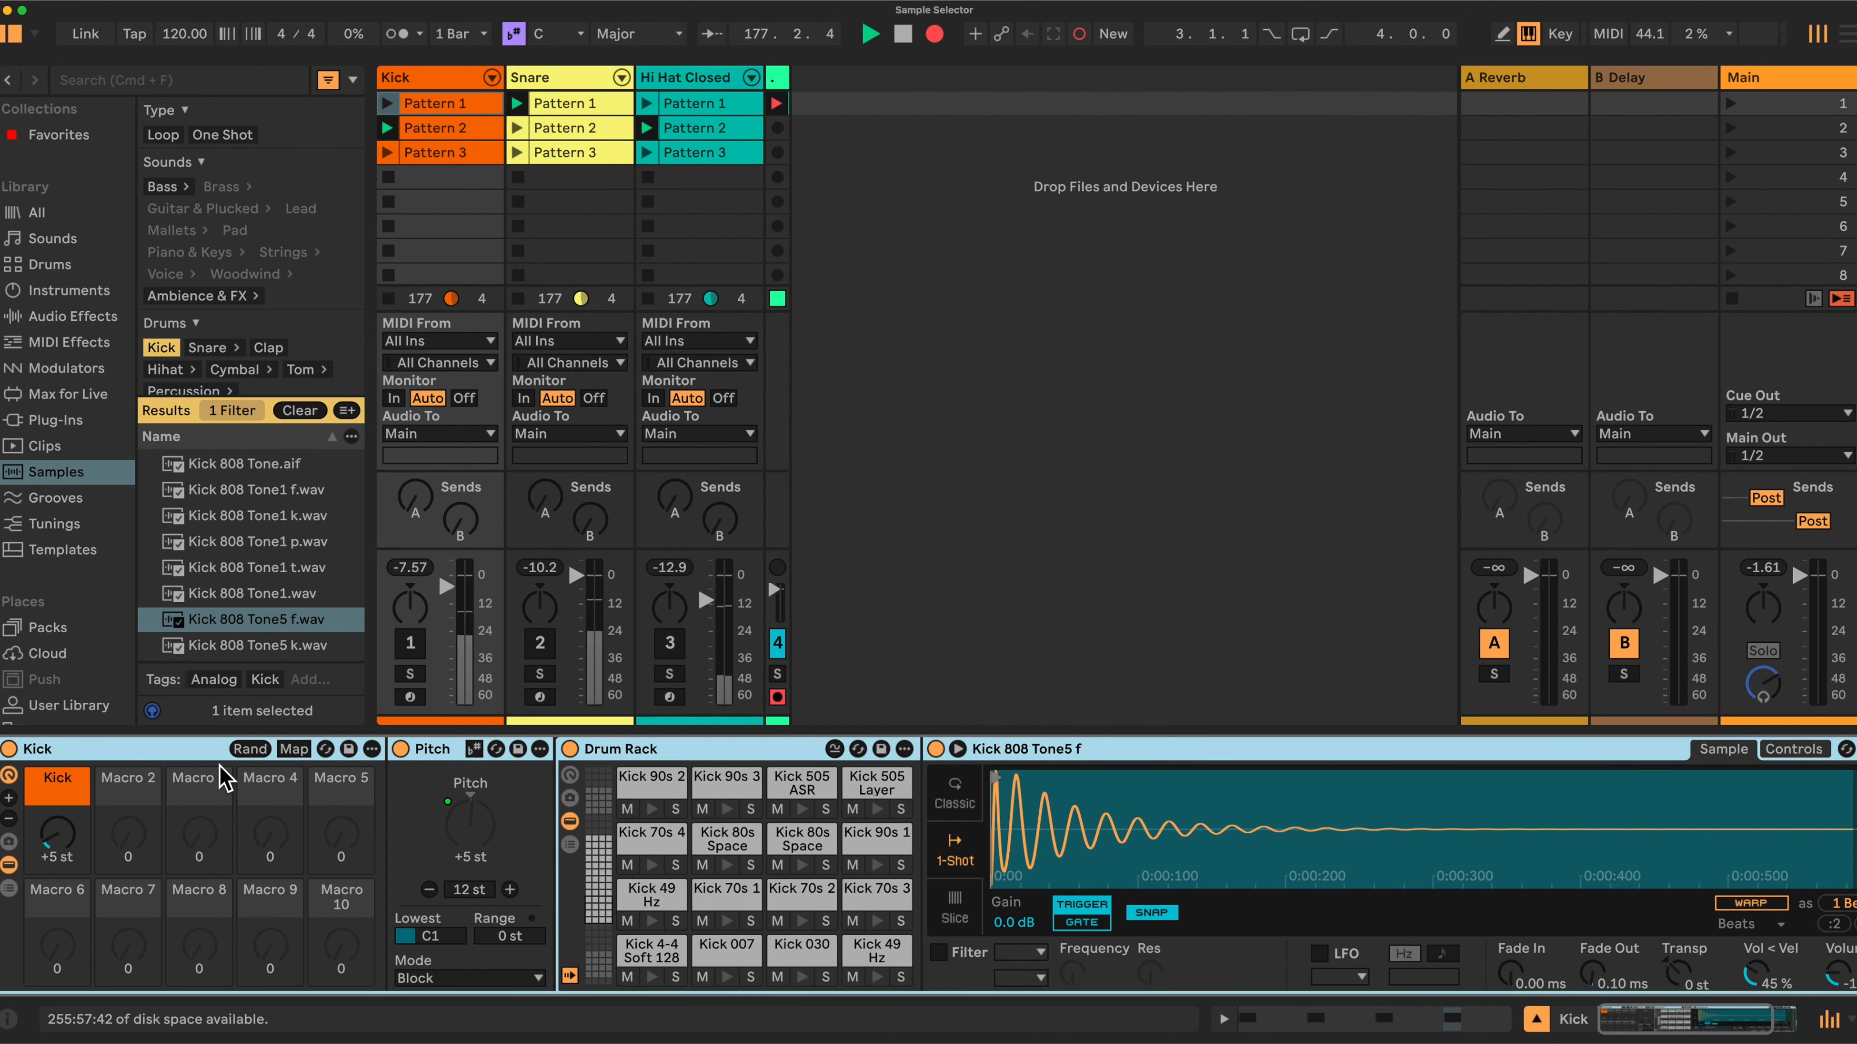
Reduce the Kick rack's visible macro controls so only the Kick macro remains shown.
{"action": "left_click", "coordinate": [9, 819]}
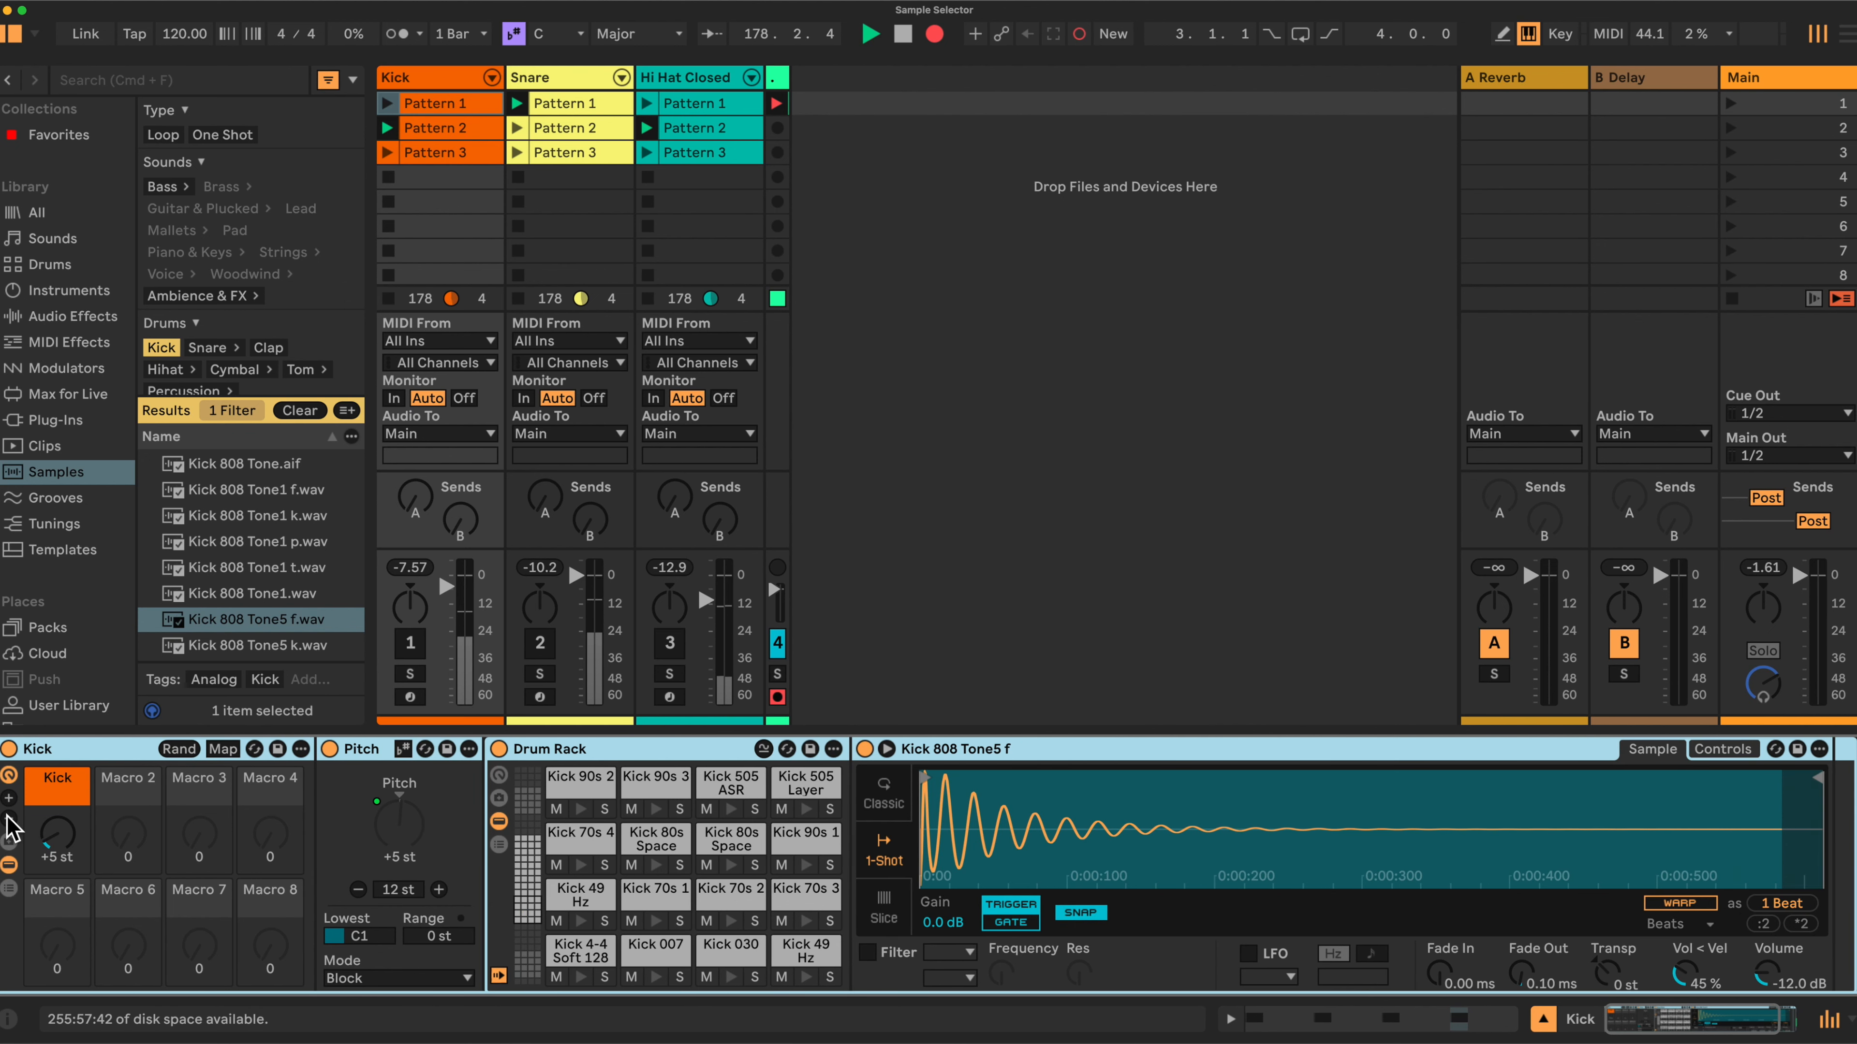
{"action": "left_click", "coordinate": [8, 818]}
{"action": "left_click", "coordinate": [8, 818]}
{"action": "left_click", "coordinate": [8, 817]}
{"action": "left_click", "coordinate": [8, 817]}
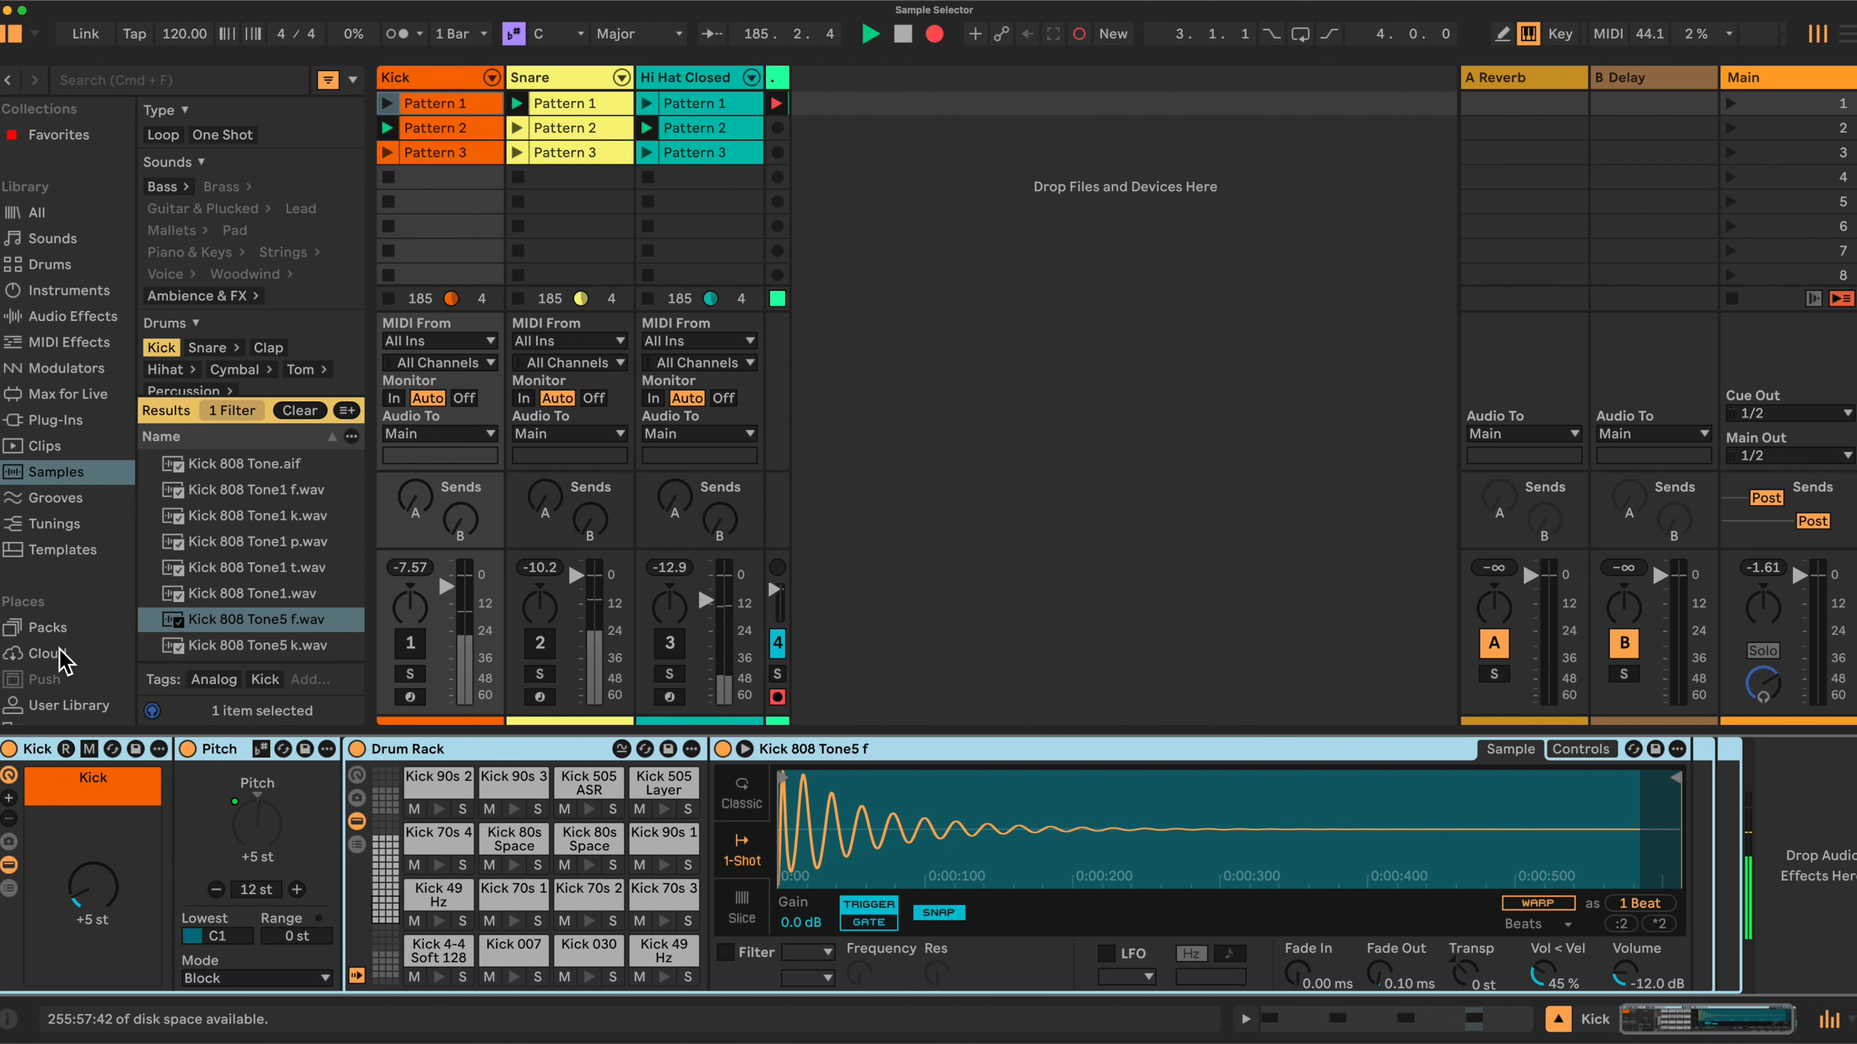
Browse the User Library's Instrument Rack presets folder.
{"action": "left_click", "coordinate": [71, 704]}
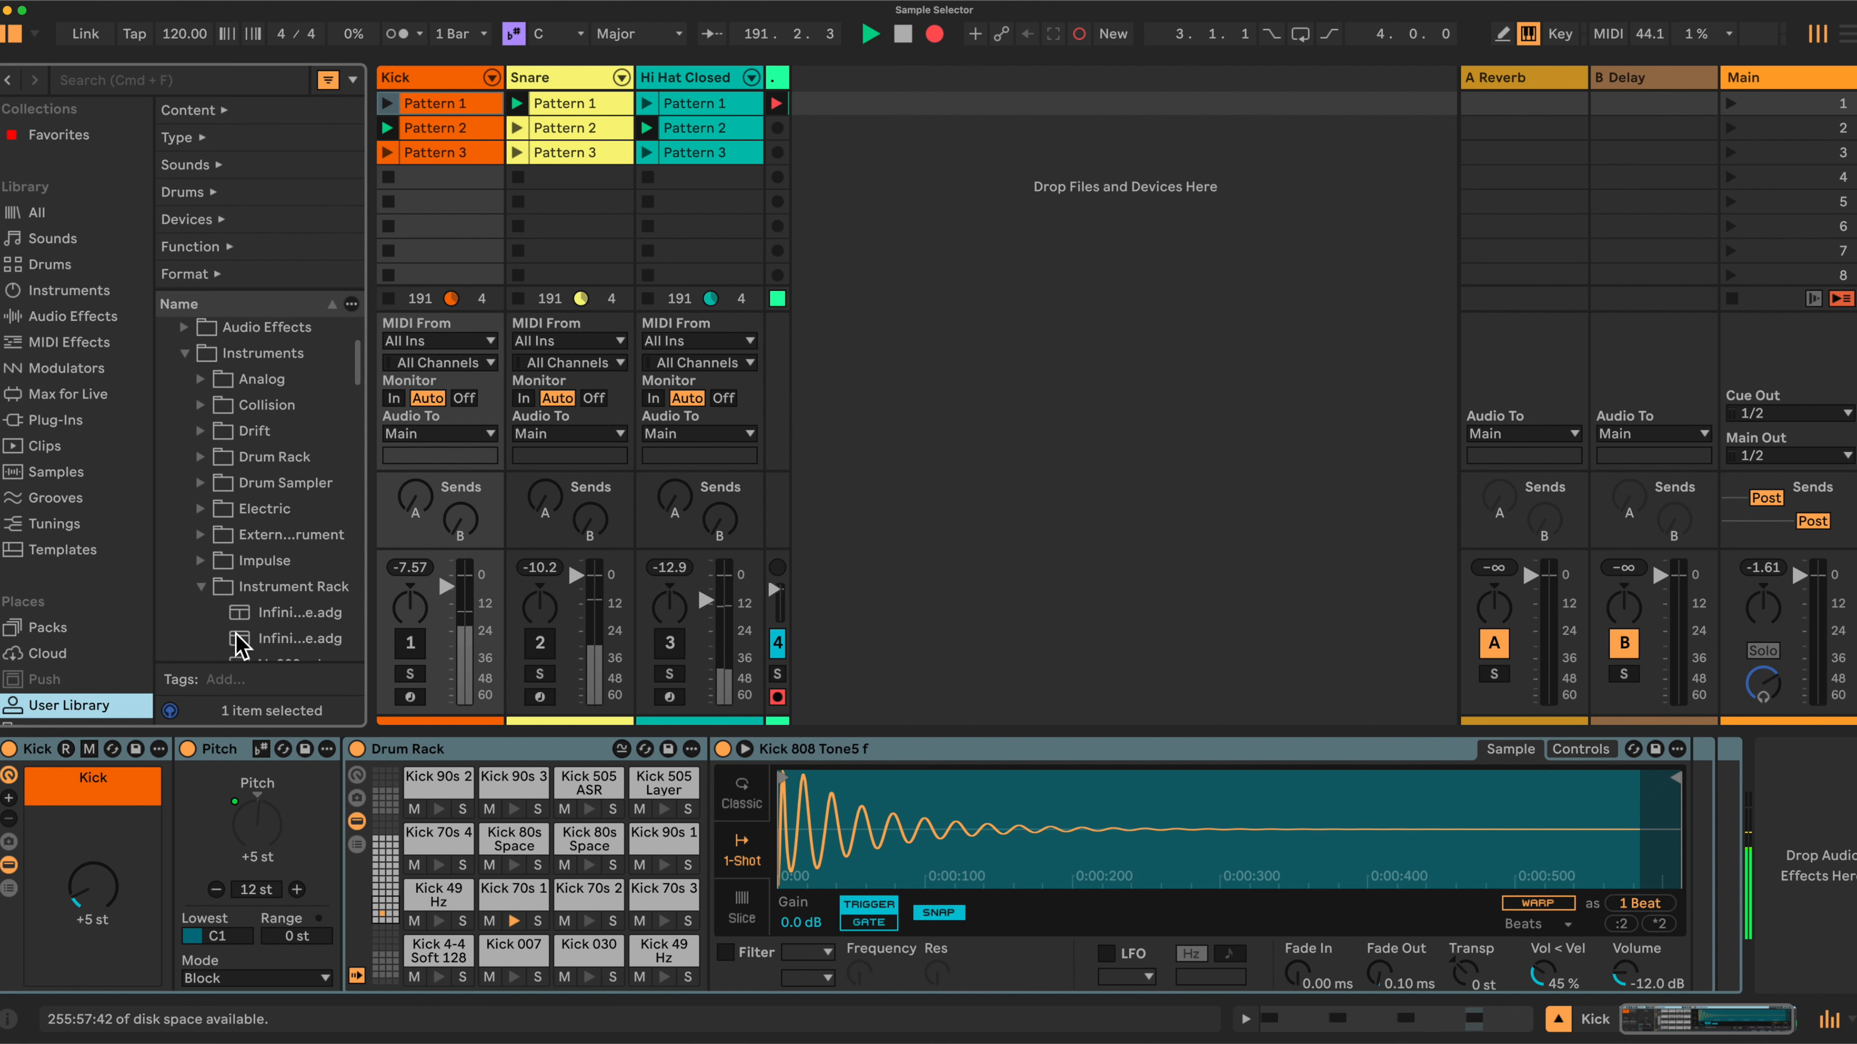
{"action": "scroll", "coordinate": [222, 604], "scroll_direction": "down", "scroll_amount": 1}
{"action": "scroll", "coordinate": [219, 600], "scroll_direction": "down", "scroll_amount": 5}
{"action": "scroll", "coordinate": [219, 598], "scroll_direction": "up", "scroll_amount": 5}
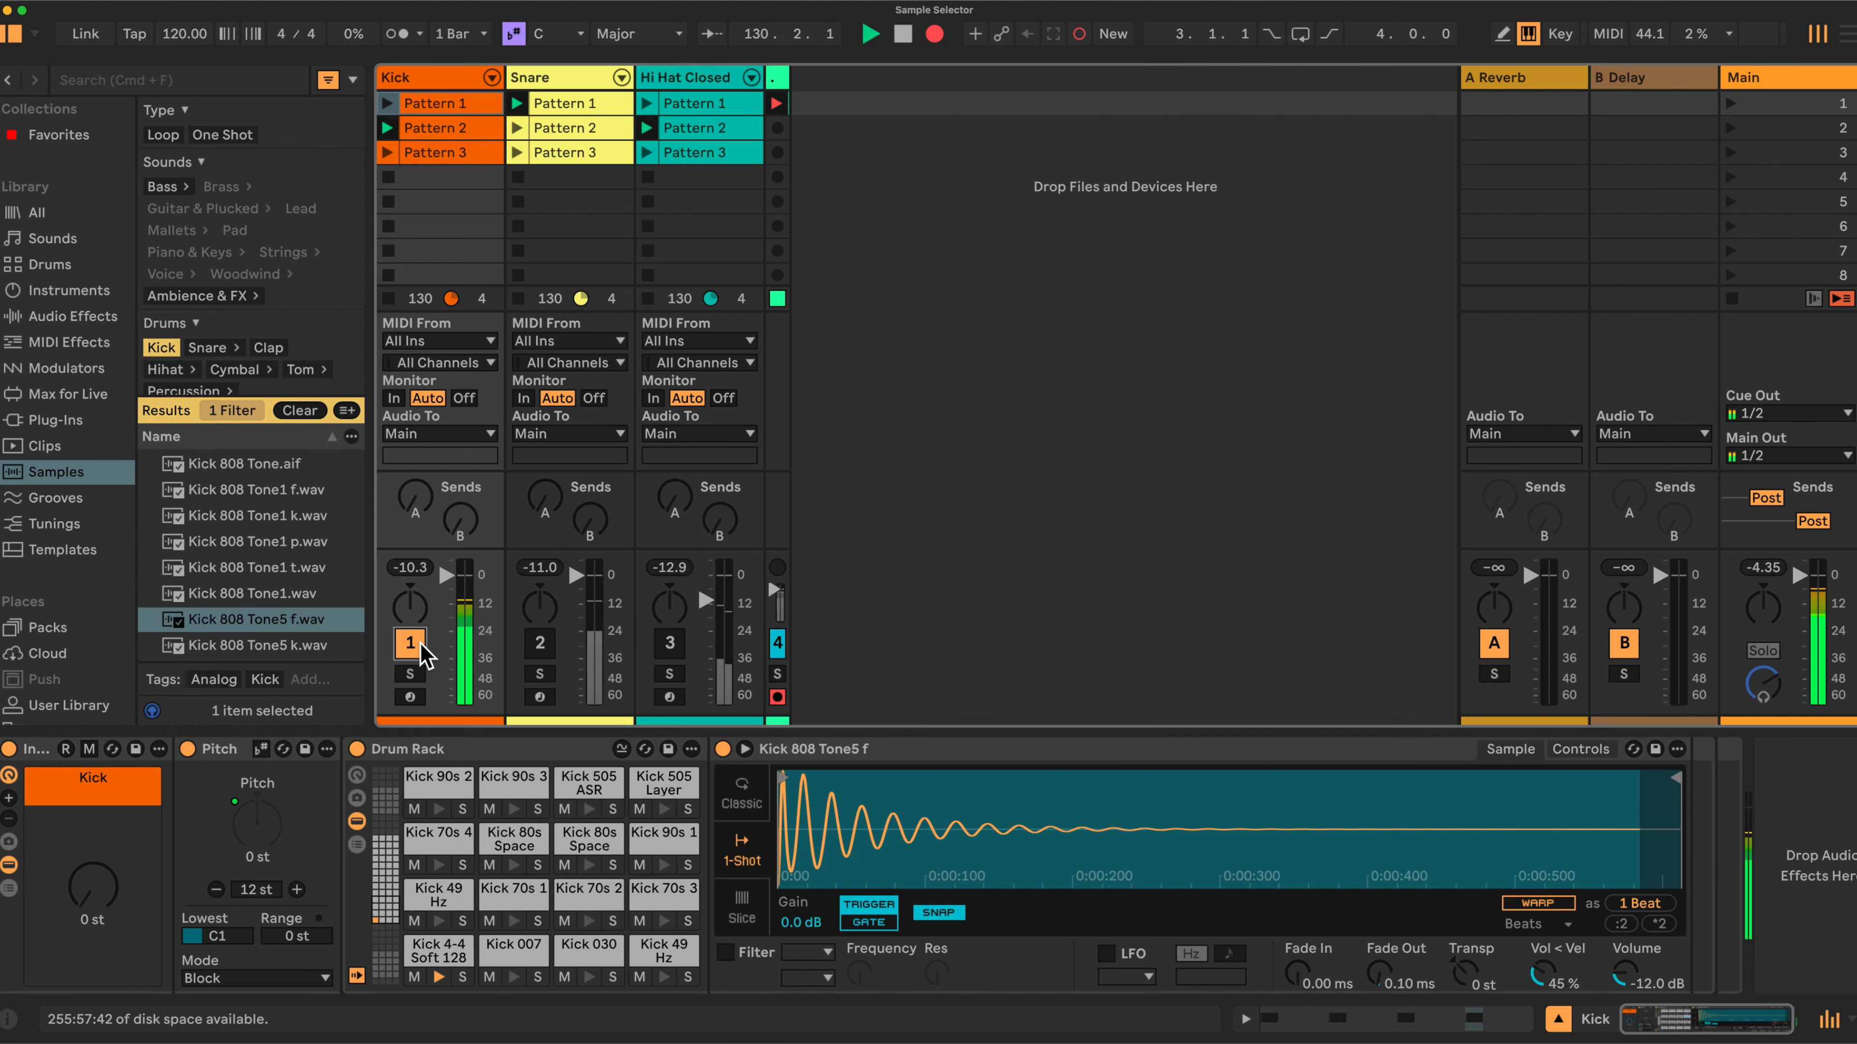
Turn the Kick macro up to +5 st to switch between the loaded kick samples.
{"action": "left_click_drag", "start_coordinate": [102, 898], "coordinate": [102, 878]}
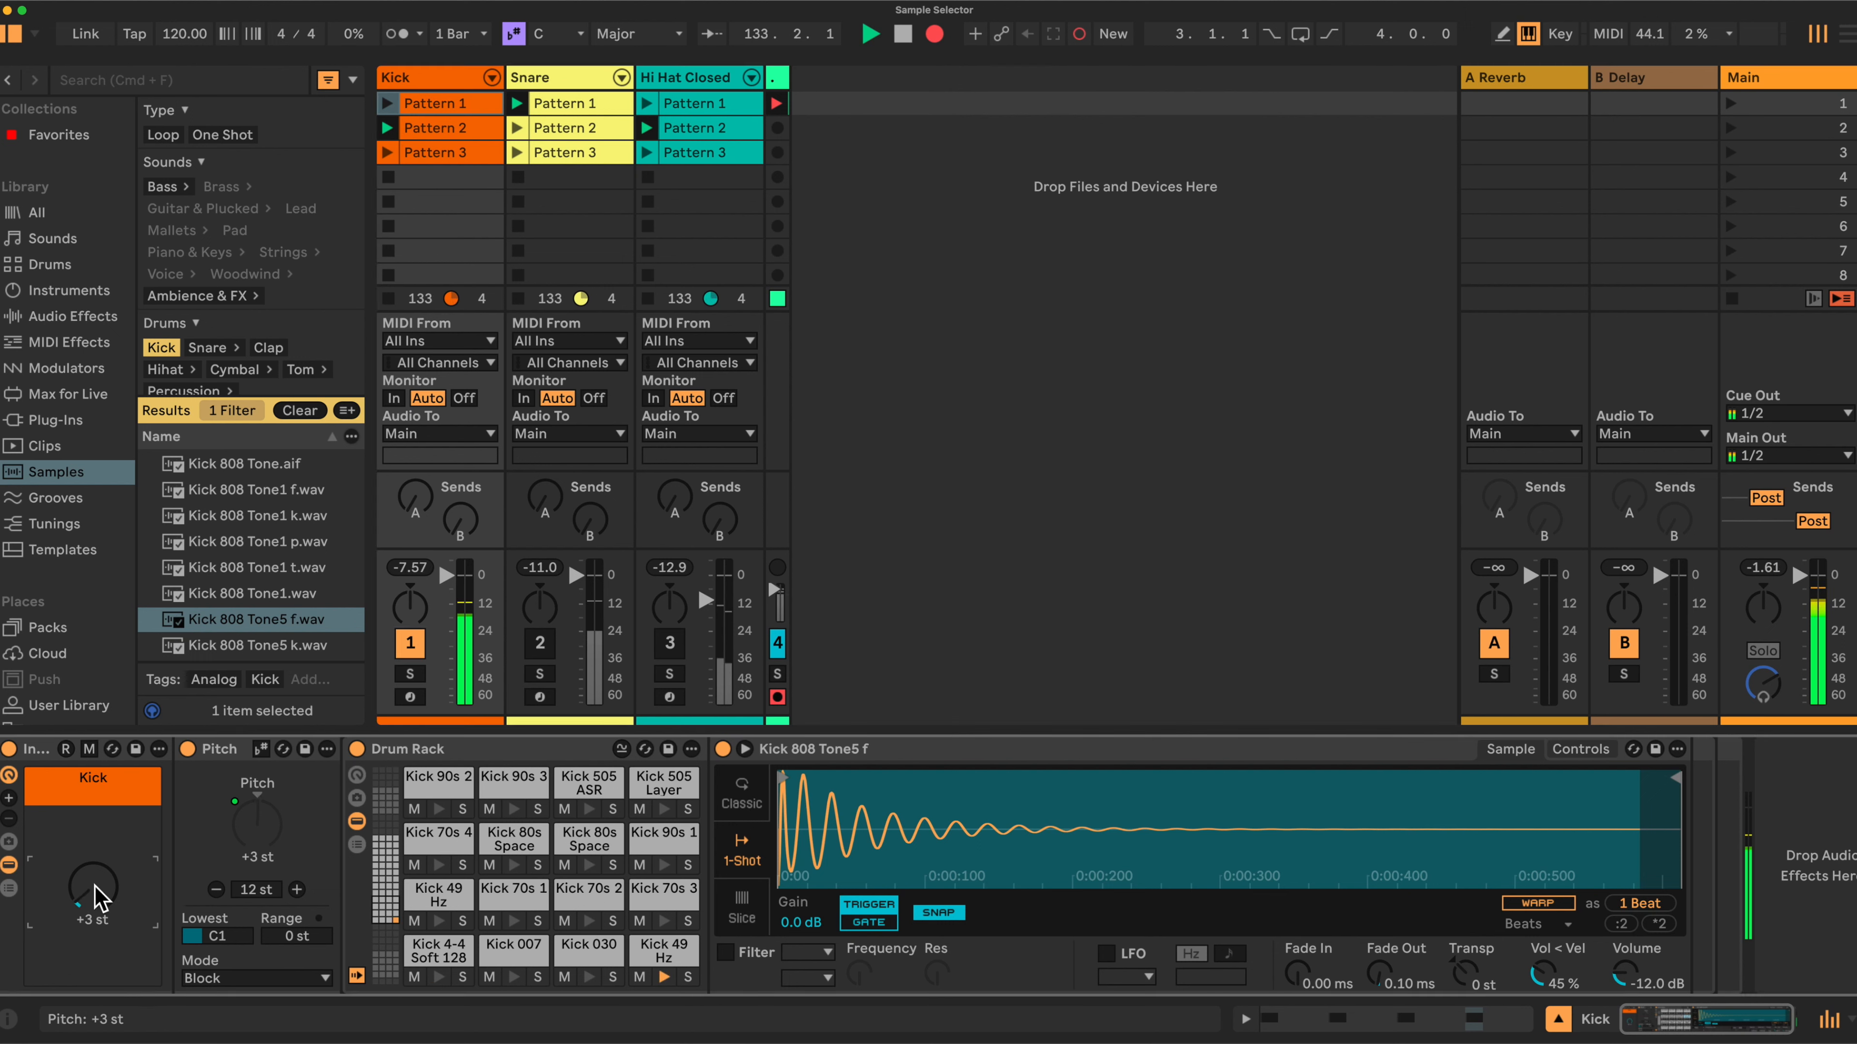
{"action": "left_click_drag", "start_coordinate": [95, 886], "coordinate": [96, 873]}
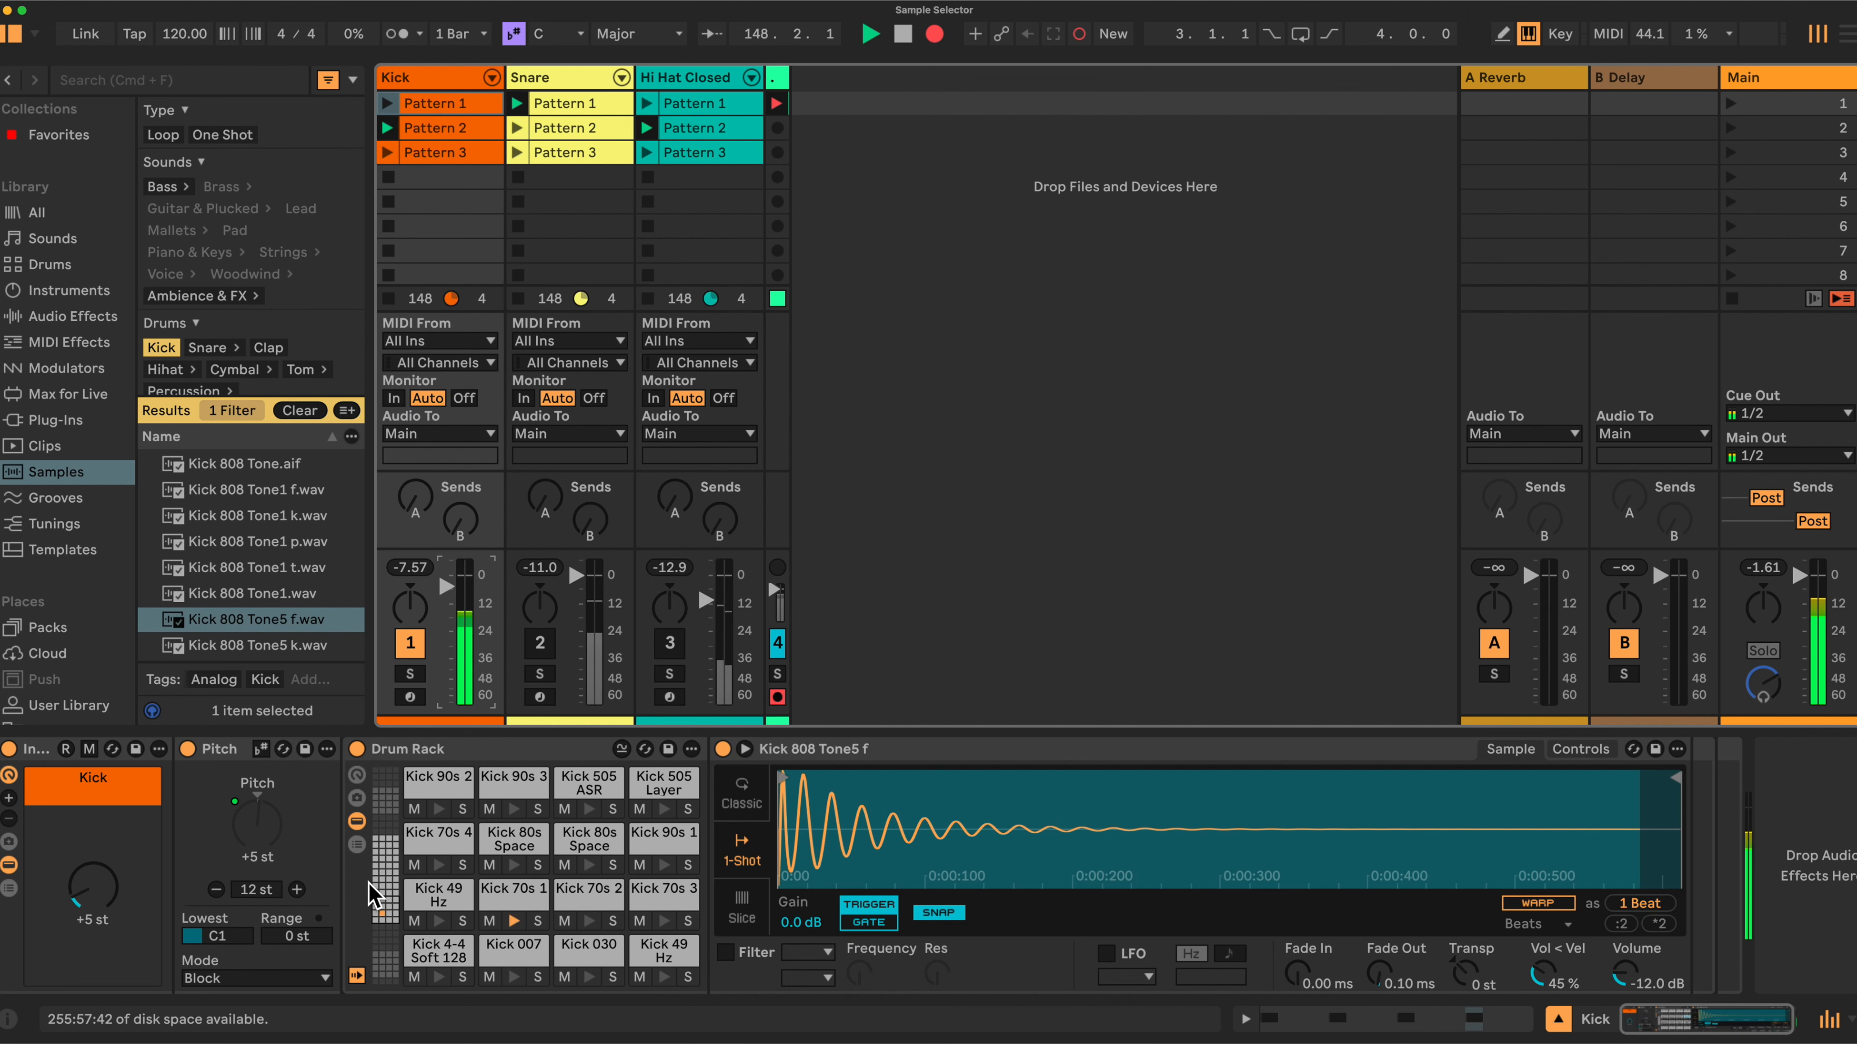
{"action": "scroll", "coordinate": [395, 878], "scroll_direction": "right", "scroll_amount": 1}
{"action": "scroll", "coordinate": [402, 834], "scroll_direction": "left", "scroll_amount": 1}
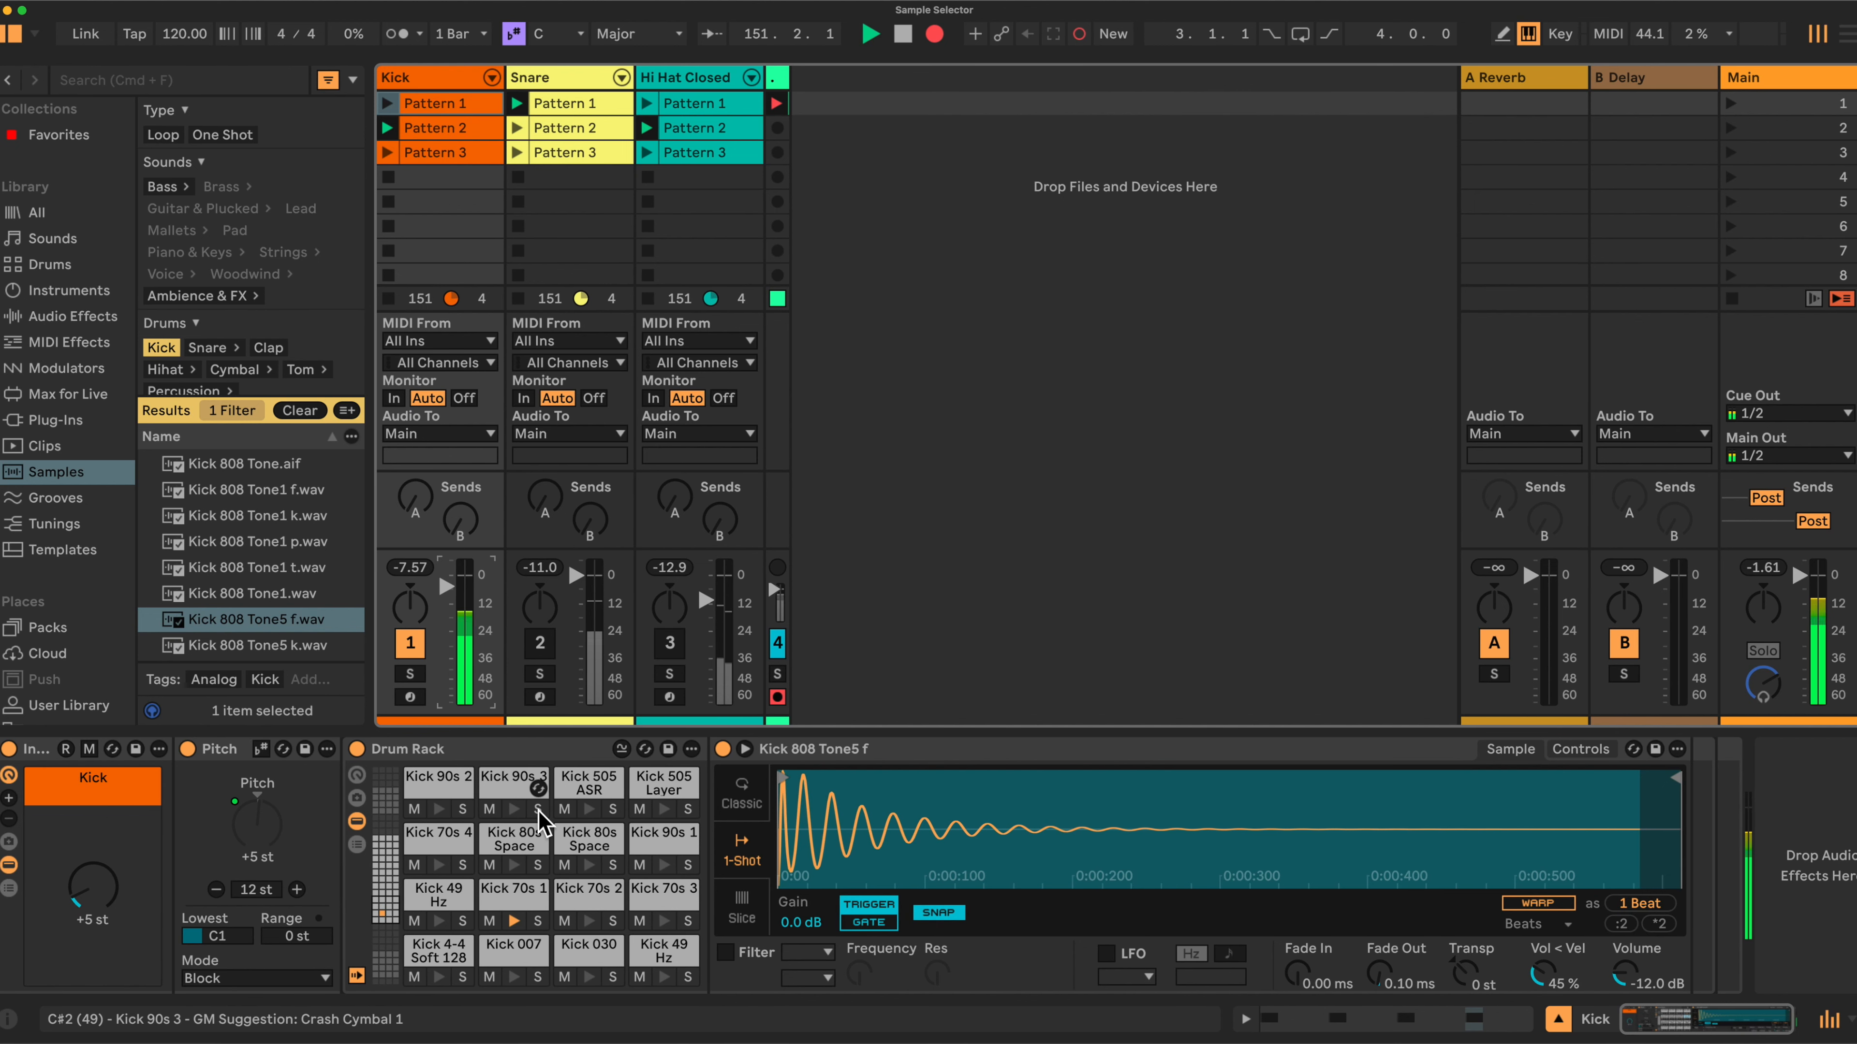
Reactivate the Snare and Hi Hat Closed tracks.
{"action": "left_click", "coordinate": [539, 643]}
{"action": "left_click", "coordinate": [668, 643]}
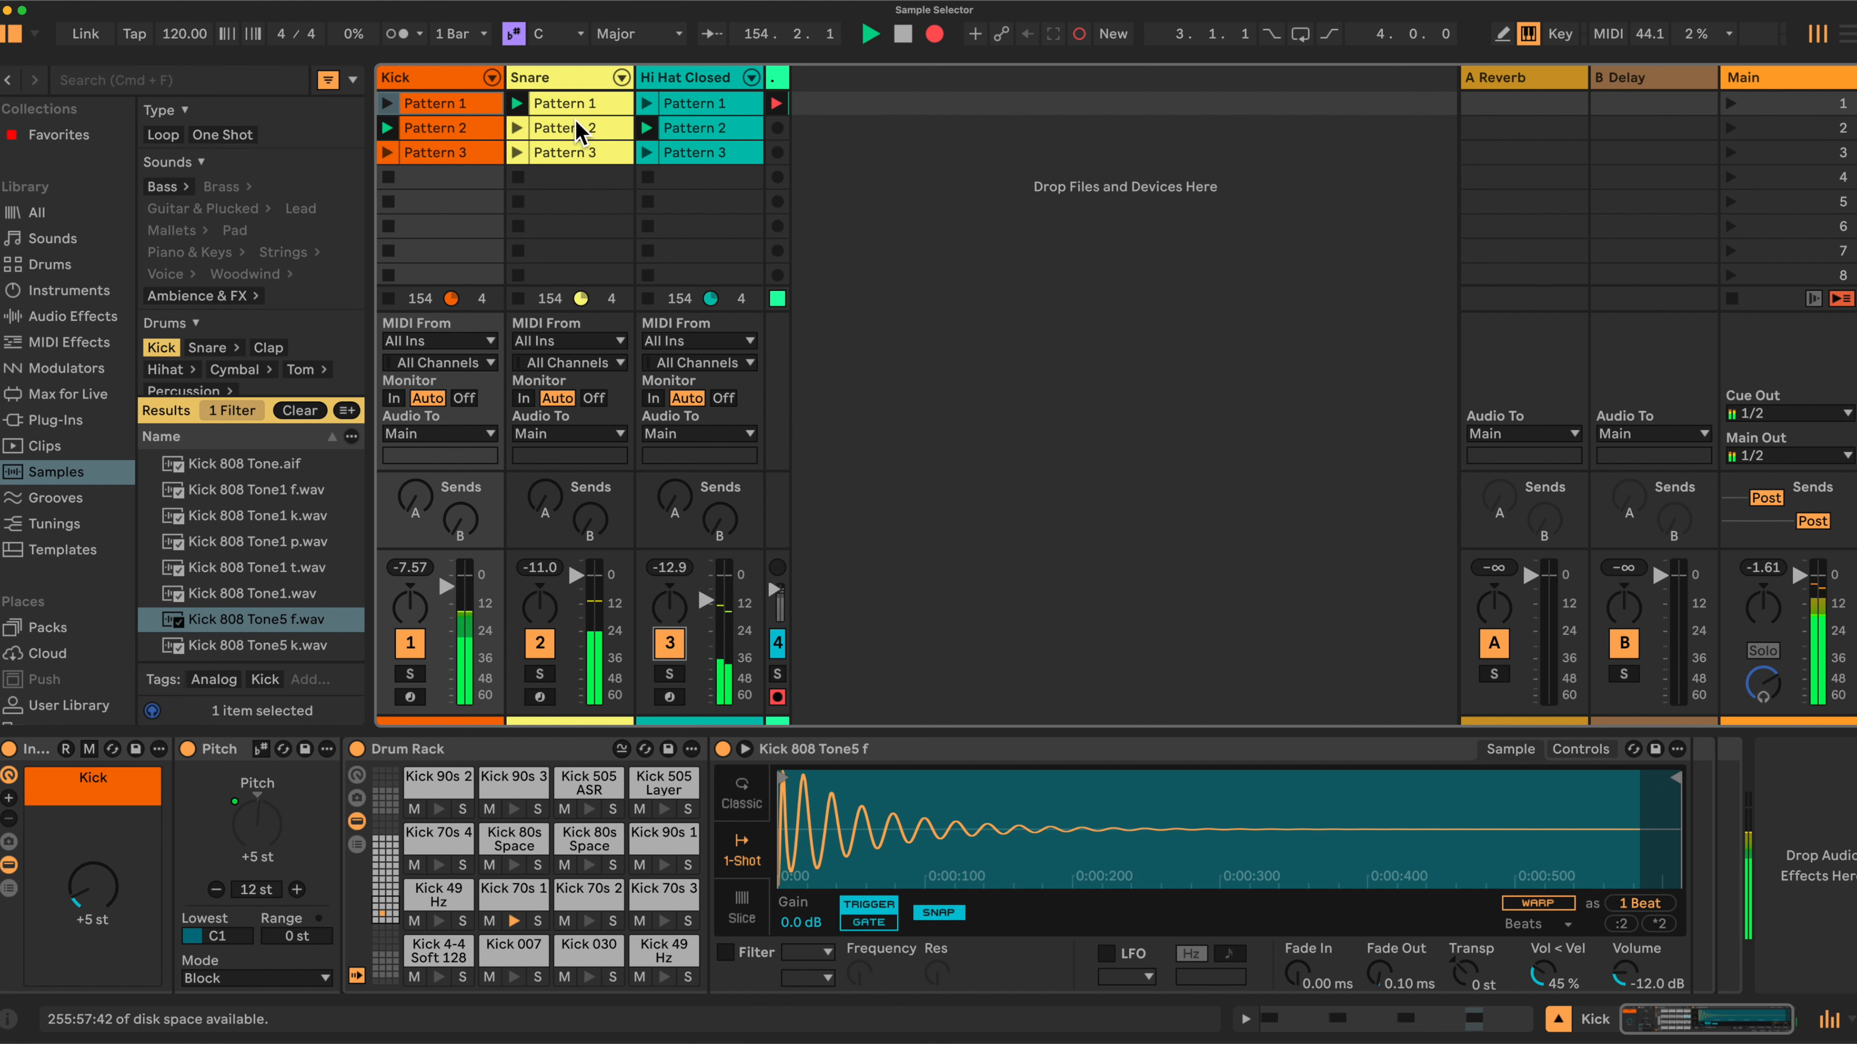
Open the Snare track's rack, set its macro to +7 st, then open the Hi Hat Closed track's rack.
{"action": "left_click", "coordinate": [578, 76]}
{"action": "left_click_drag", "start_coordinate": [93, 887], "coordinate": [92, 907]}
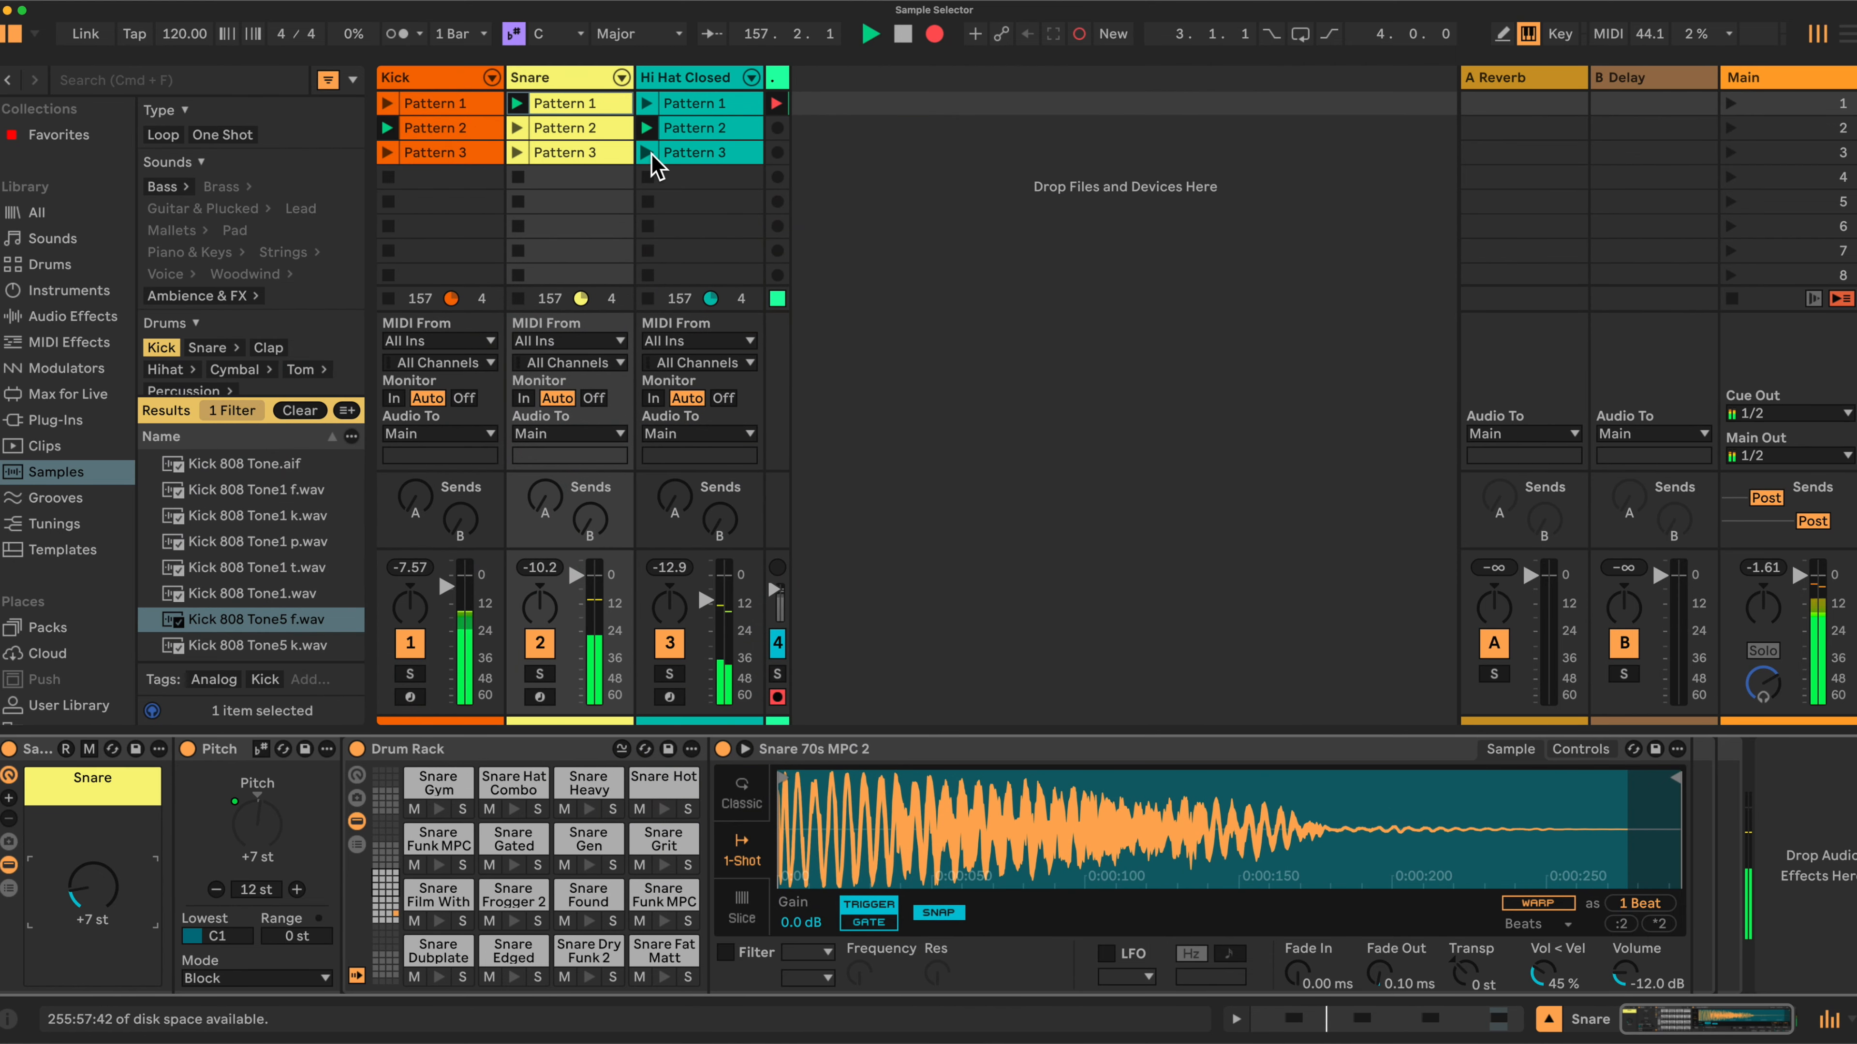
{"action": "left_click", "coordinate": [691, 77]}
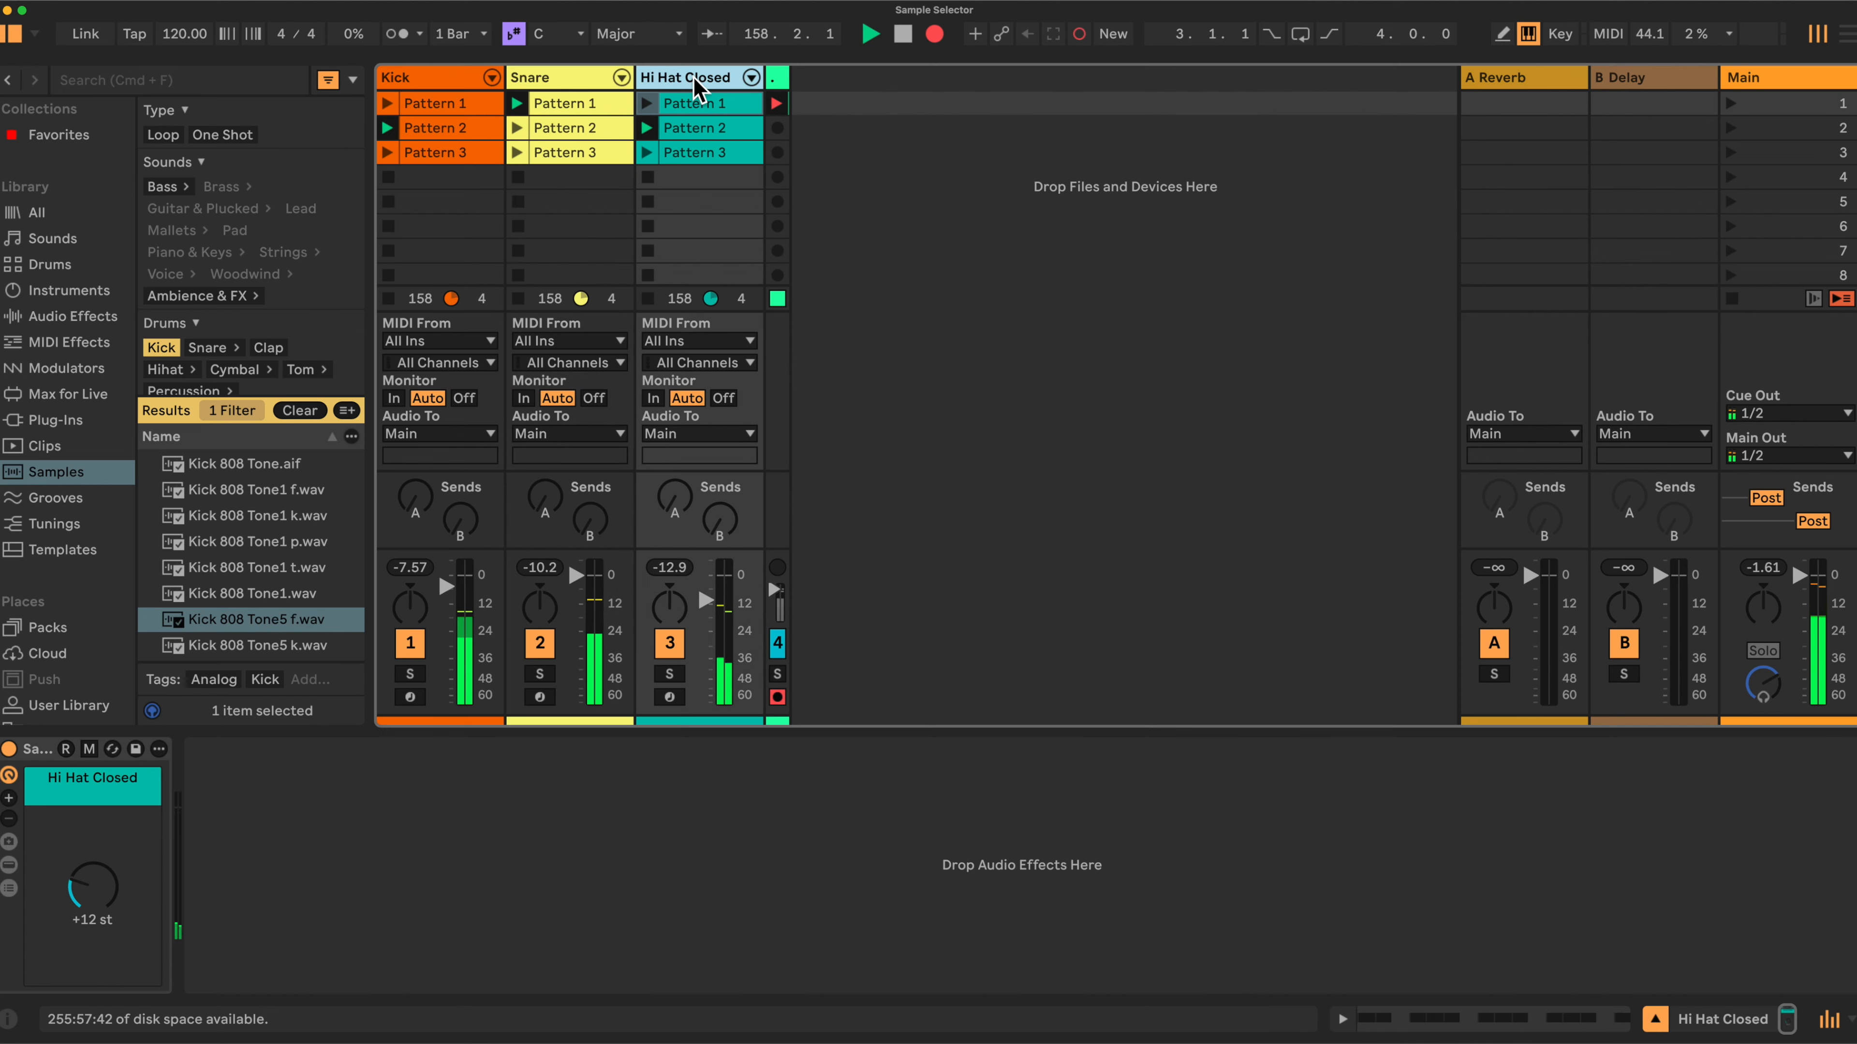